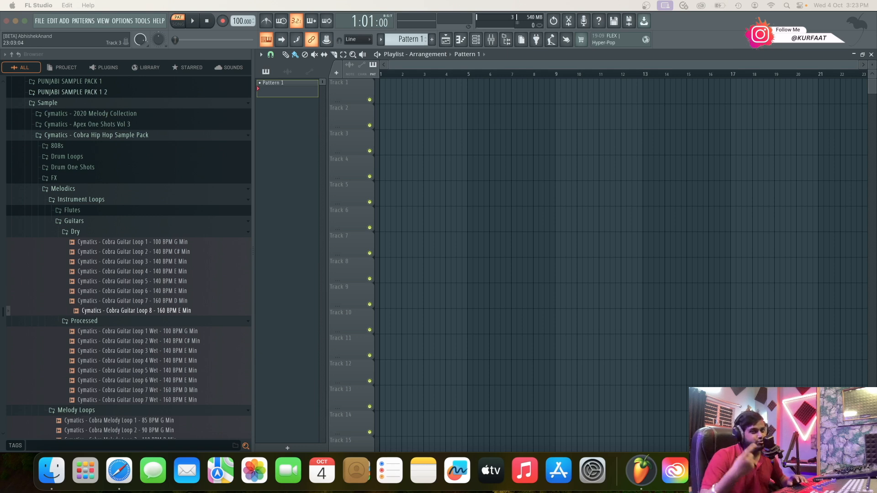
Show the channel rack and add an FL Keys instrument as a new channel.
{"action": "left_click", "coordinate": [476, 40]}
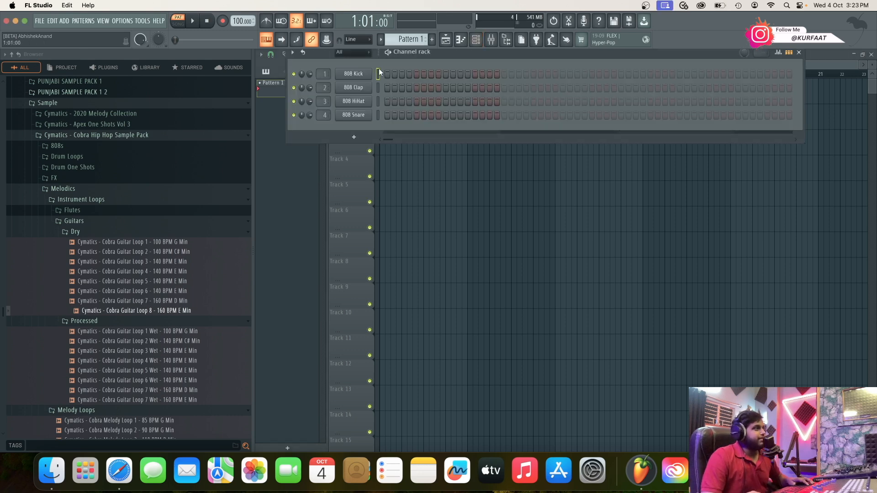
{"action": "left_click", "coordinate": [67, 23]}
{"action": "left_click", "coordinate": [108, 38]}
{"action": "type", "text": "fl ke"}
{"action": "key", "text": "Return"}
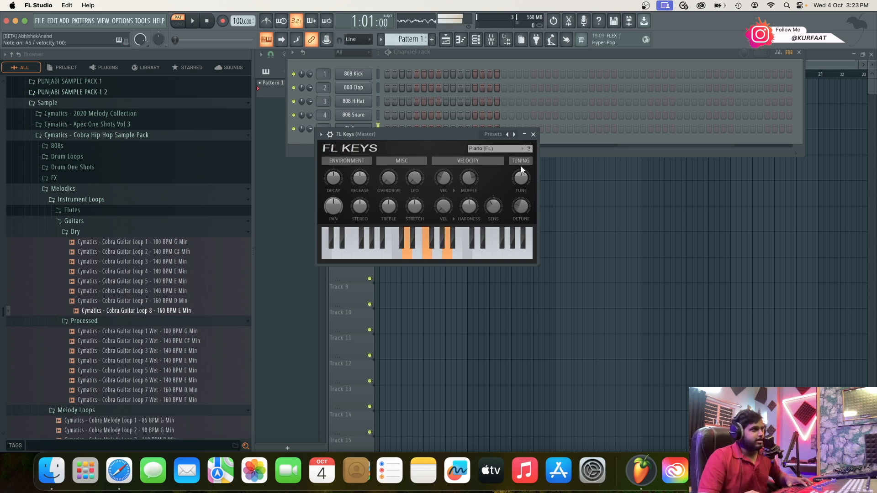
Load the Dark Piano preset in FL Keys, close the plugin window and open that channel's piano roll.
{"action": "right_click", "coordinate": [516, 136]}
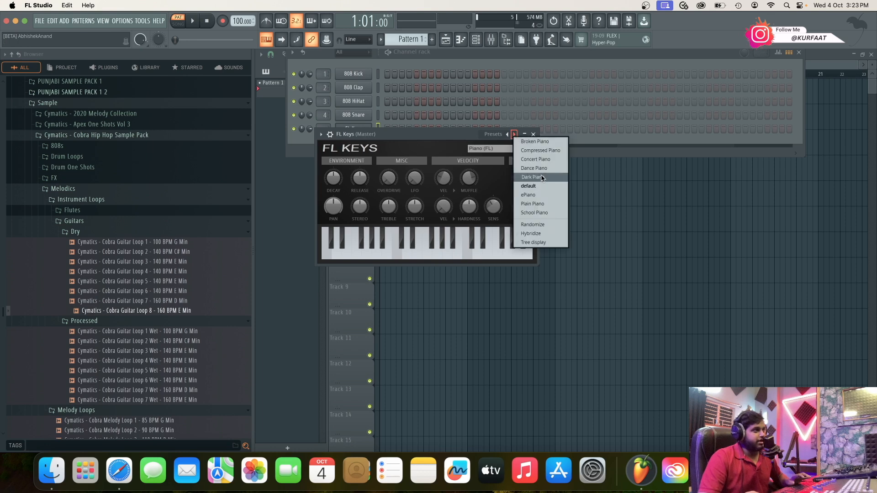
{"action": "left_click", "coordinate": [542, 178]}
{"action": "left_click", "coordinate": [534, 134]}
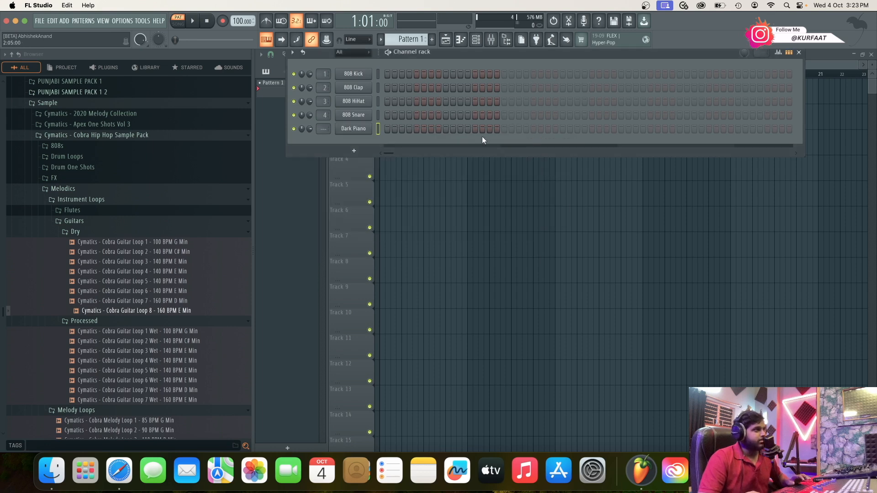
{"action": "right_click", "coordinate": [368, 131]}
{"action": "left_click", "coordinate": [390, 128]}
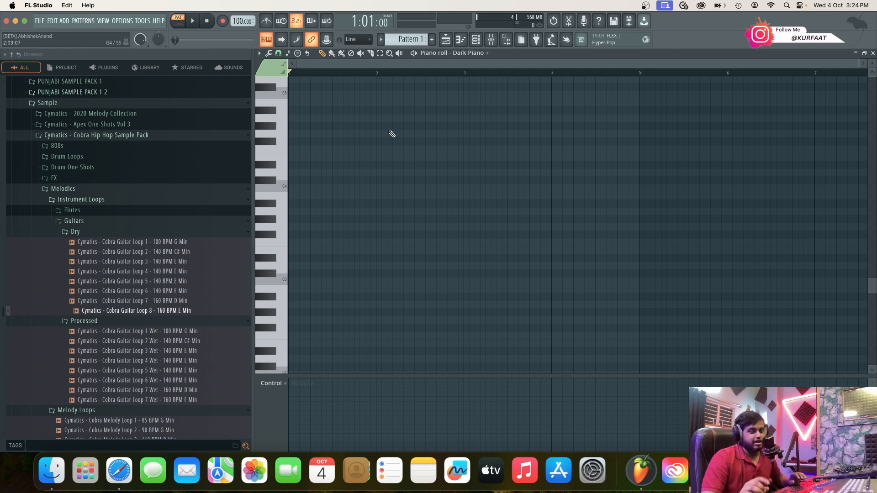
Draw a trial C4 note stretched to one full bar so new notes take that length, and delete it.
{"action": "left_click_drag", "start_coordinate": [313, 211], "coordinate": [290, 212]}
{"action": "right_click", "coordinate": [292, 212]}
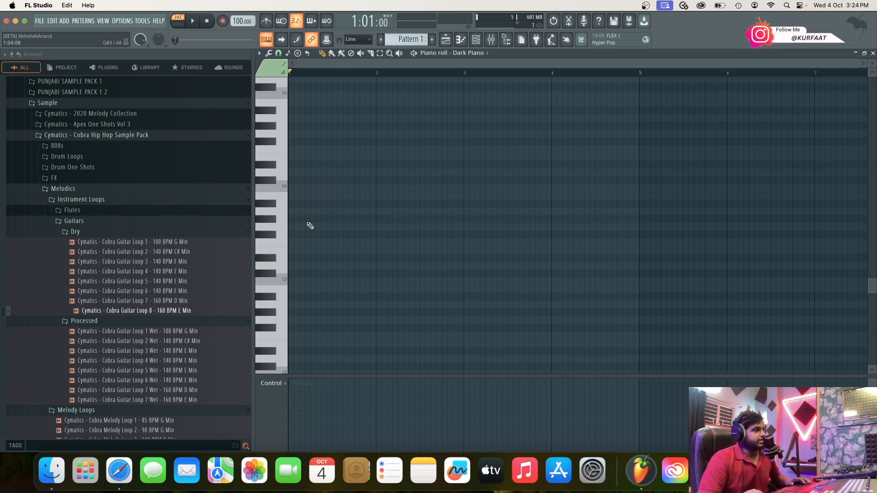
{"action": "scroll", "coordinate": [330, 288], "scroll_direction": "up", "scroll_amount": 2}
{"action": "left_click", "coordinate": [293, 235]}
{"action": "left_click_drag", "start_coordinate": [300, 235], "coordinate": [376, 235]}
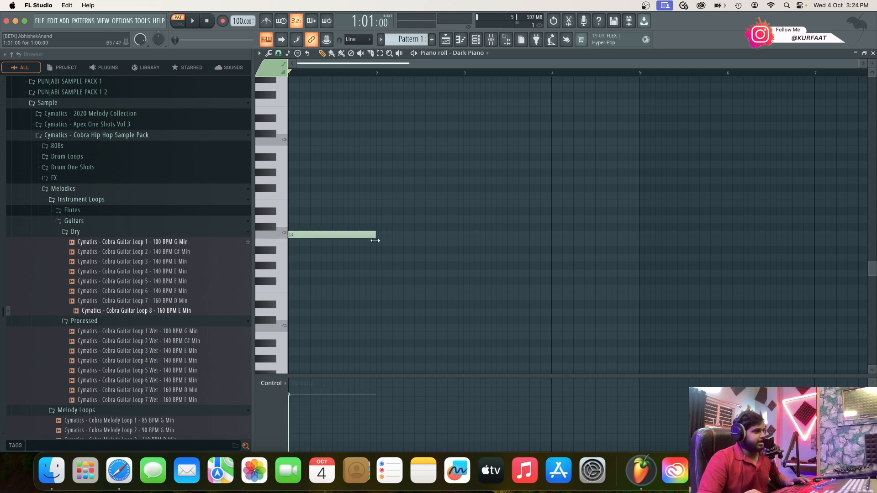
{"action": "scroll", "coordinate": [355, 251], "scroll_direction": "up", "scroll_amount": 1}
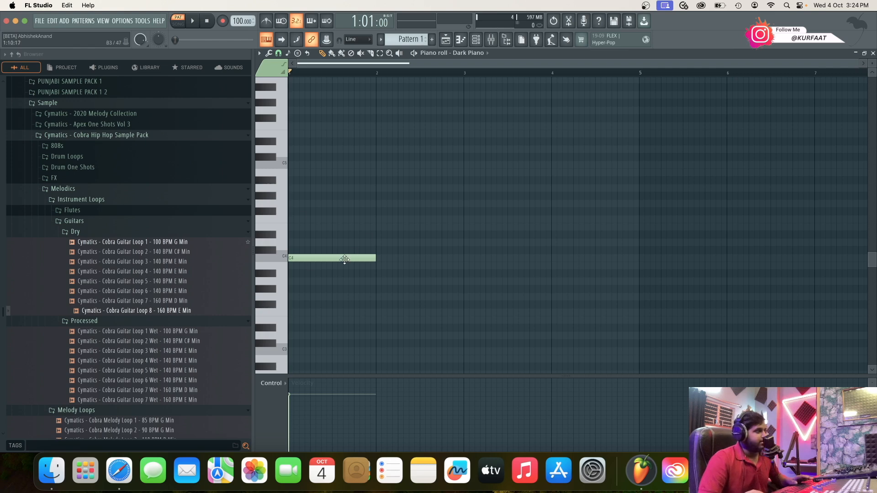
{"action": "right_click", "coordinate": [308, 258]}
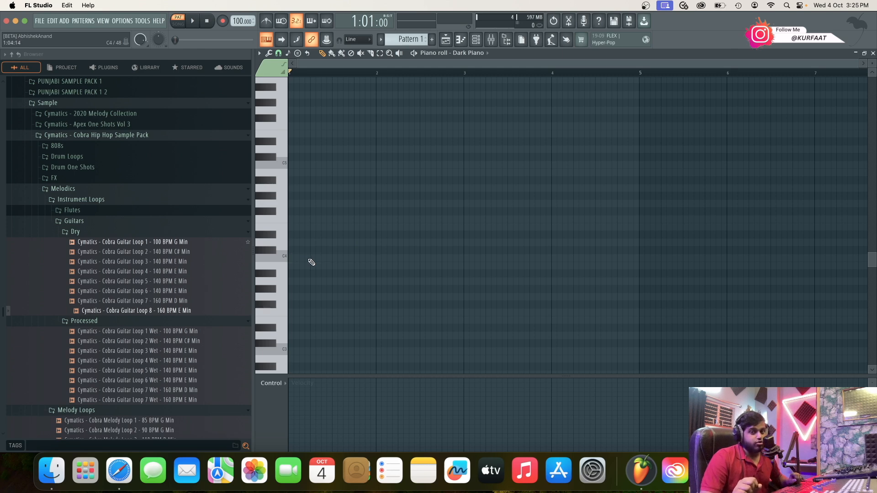
Stack one-bar notes of the C major scale in the first bar: C4, D4, E4, F4, G4, A4, B4 and C5.
{"action": "left_click", "coordinate": [297, 259]}
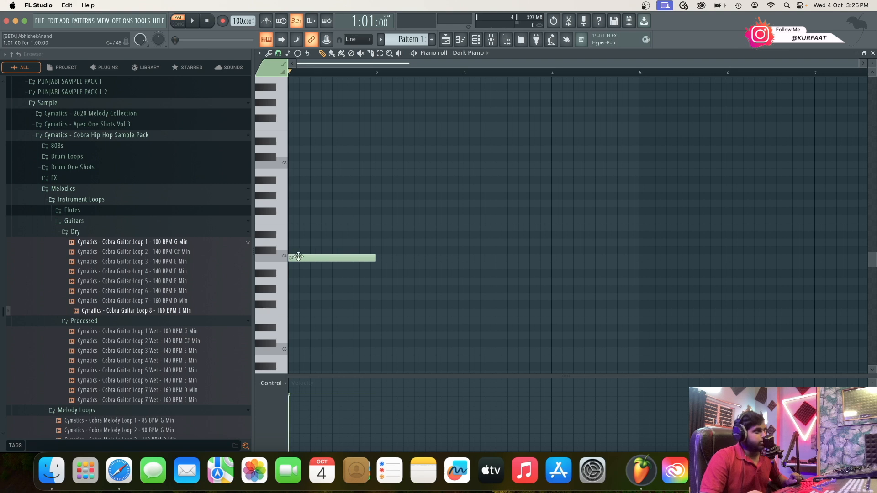
{"action": "left_click", "coordinate": [291, 243]}
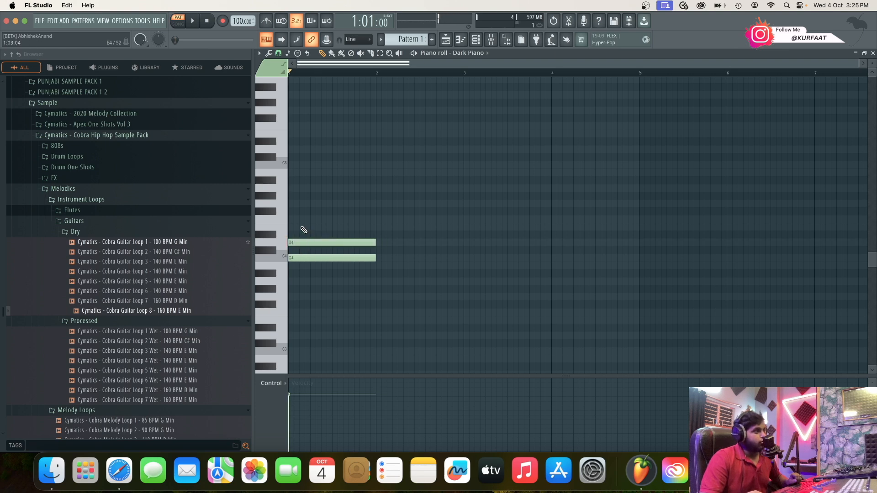
{"action": "left_click", "coordinate": [291, 227]}
{"action": "left_click", "coordinate": [288, 220]}
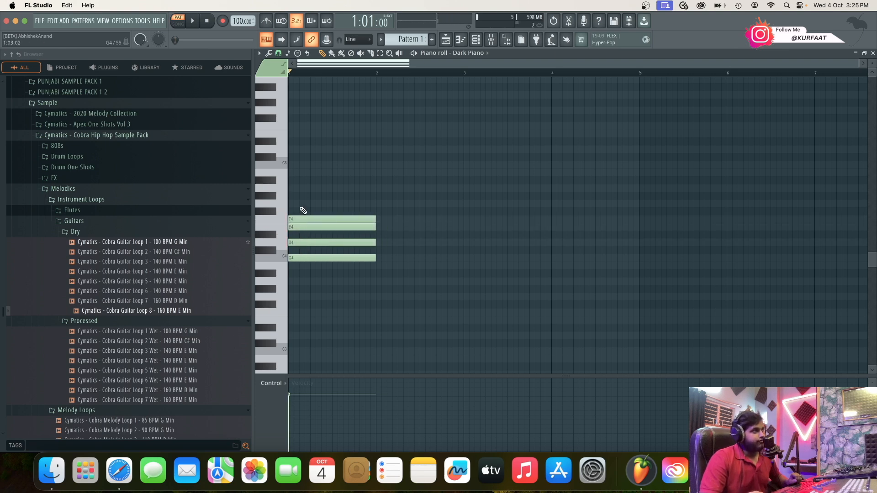
{"action": "left_click", "coordinate": [301, 204]}
{"action": "left_click", "coordinate": [303, 188]}
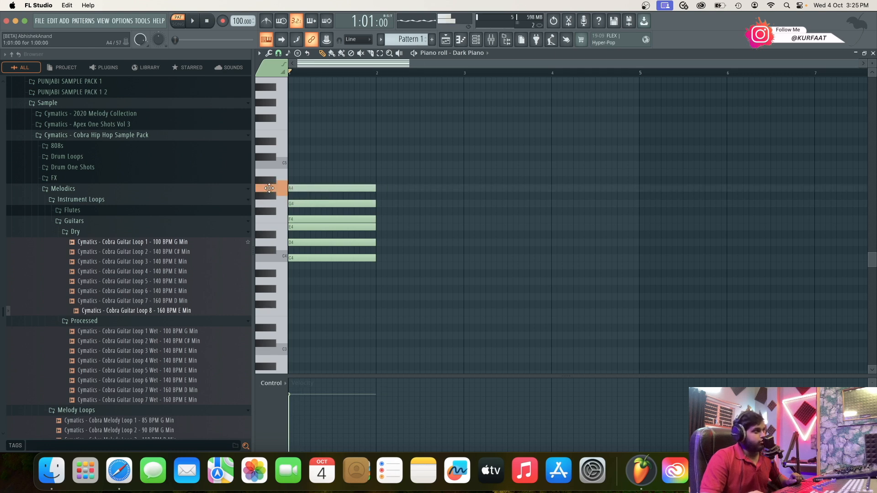
{"action": "left_click", "coordinate": [299, 173]}
{"action": "left_click", "coordinate": [301, 165]}
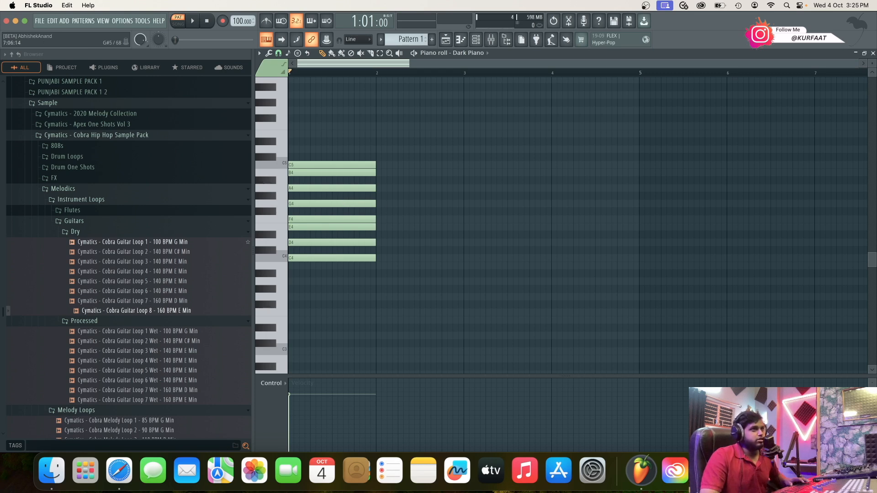
{"action": "scroll", "coordinate": [755, 211], "scroll_direction": "up", "scroll_amount": 2}
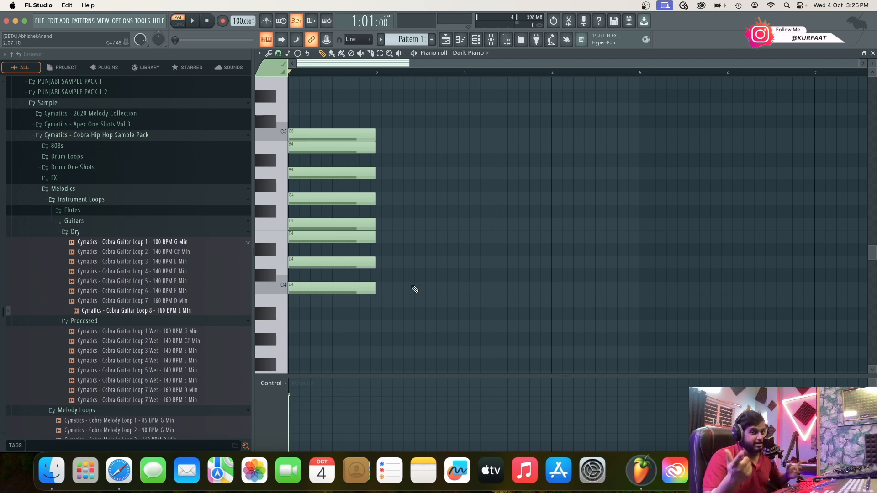
Switch to Safari, open Google and search for "sad chord progressions".
{"action": "left_click", "coordinate": [119, 471]}
{"action": "type", "text": "g"}
{"action": "key", "text": "Return"}
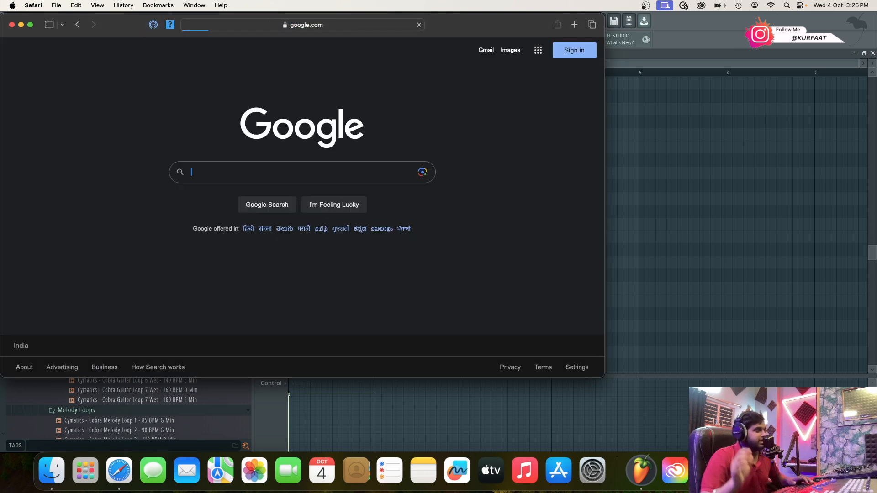
{"action": "left_click", "coordinate": [349, 174]}
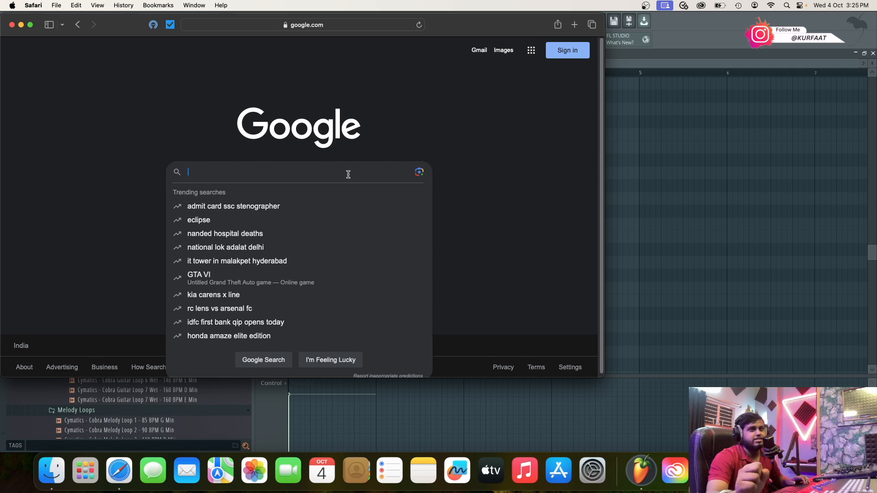
{"action": "type", "text": "sad "}
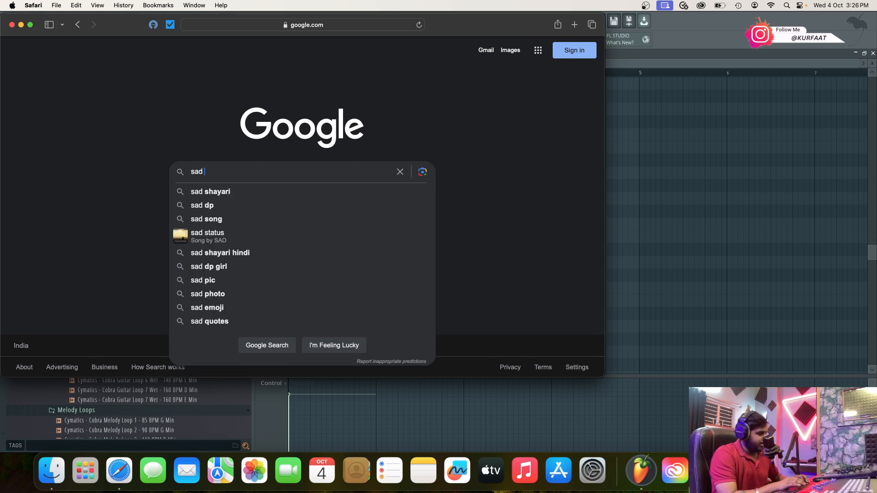
{"action": "type", "text": "chord pr"}
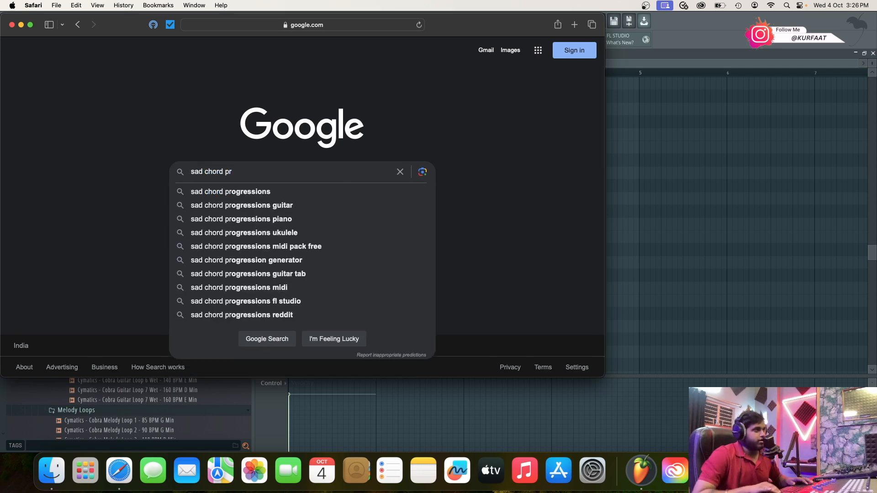
{"action": "key", "text": "Down"}
{"action": "key", "text": "Return"}
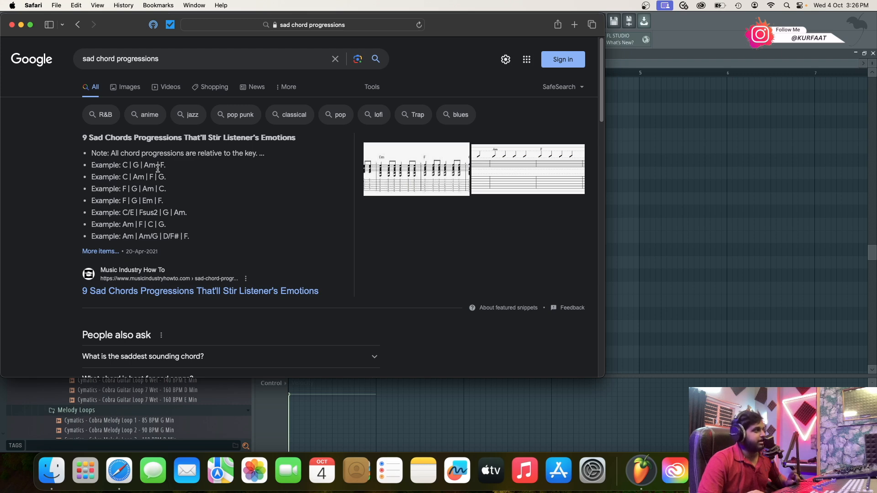
{"action": "scroll", "coordinate": [180, 191], "scroll_direction": "down", "scroll_amount": 1}
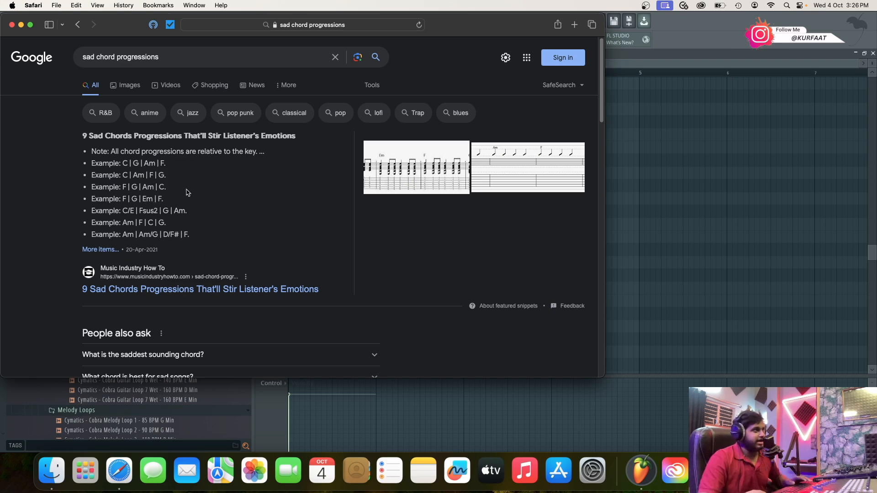
Search Google for "edm chord progressions" and expand the question "What chords are used in EDM?".
{"action": "triple_click", "coordinate": [194, 54]}
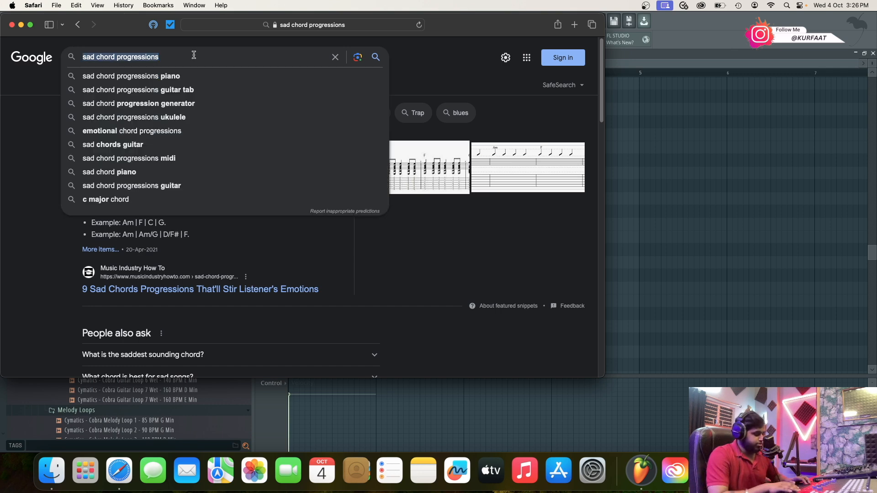
{"action": "key", "text": "BackSpace"}
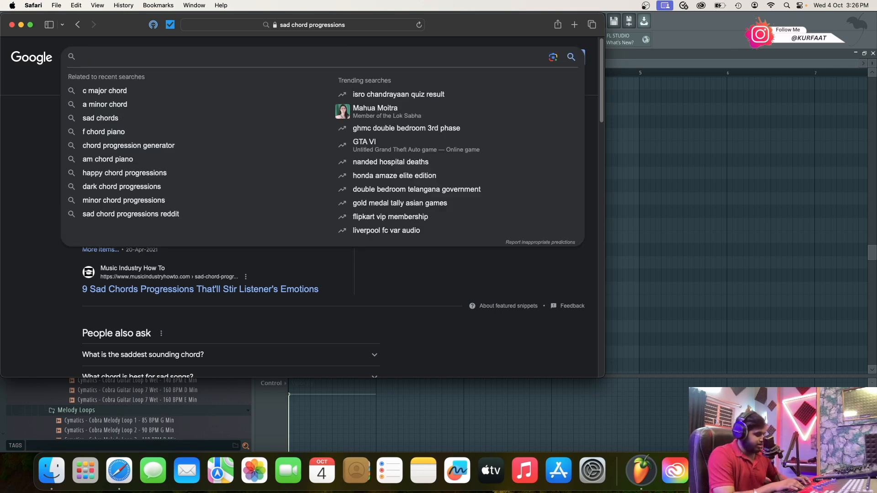
{"action": "type", "text": "edm chord progressions"}
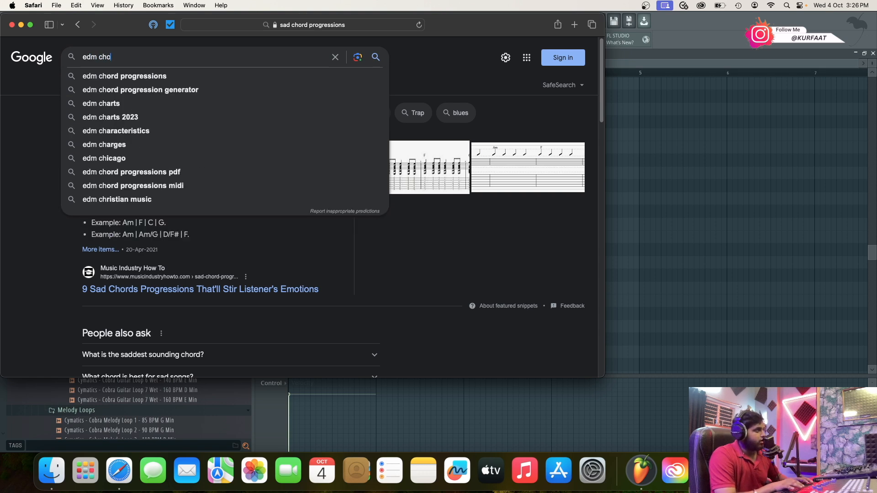
{"action": "key", "text": "Return"}
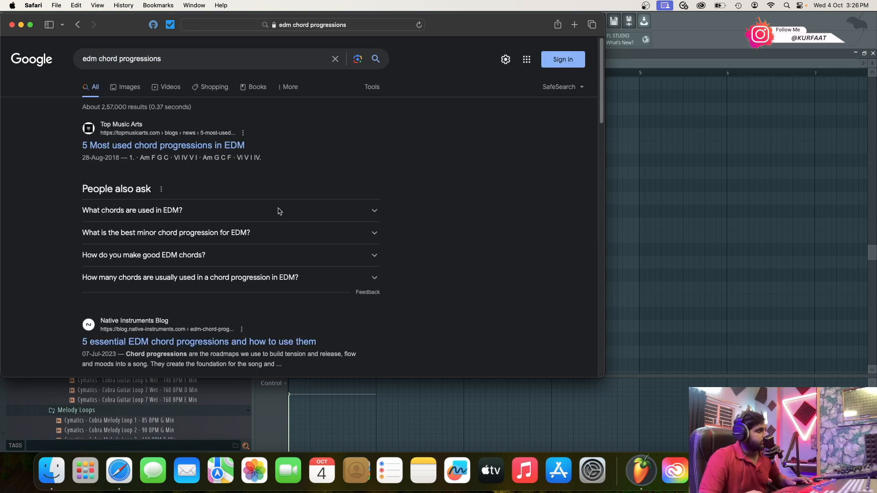
{"action": "left_click", "coordinate": [280, 214]}
{"action": "scroll", "coordinate": [315, 238], "scroll_direction": "down", "scroll_amount": 1}
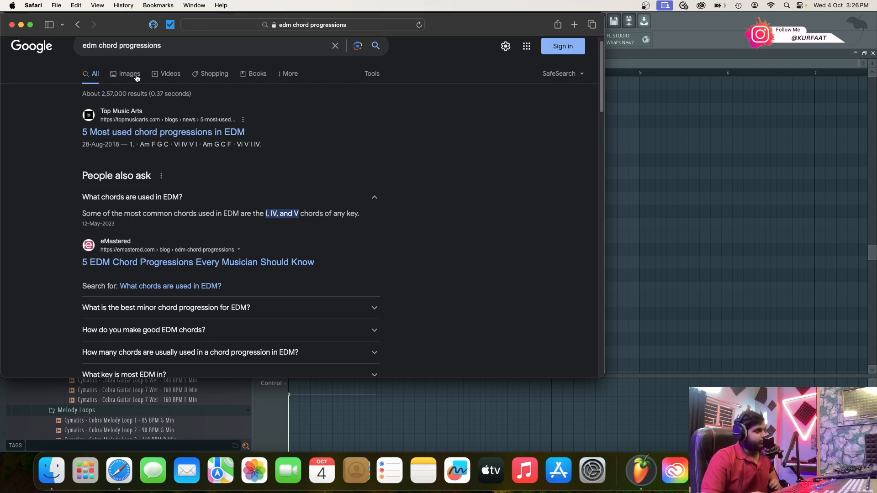
{"action": "scroll", "coordinate": [105, 60], "scroll_direction": "up", "scroll_amount": 1}
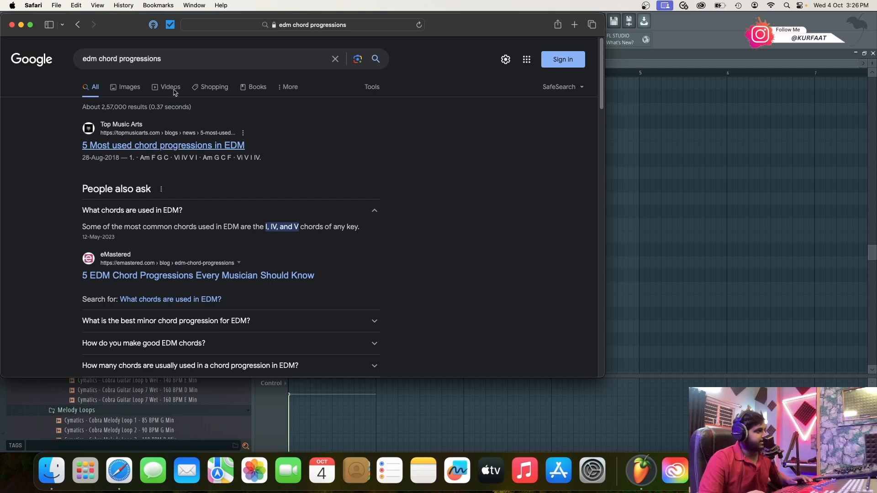
Return to the sad chord progressions results and expand the questions on the saddest chord, best chord for sad songs and darkest progressions.
{"action": "left_click", "coordinate": [78, 25]}
{"action": "left_click", "coordinate": [194, 61]}
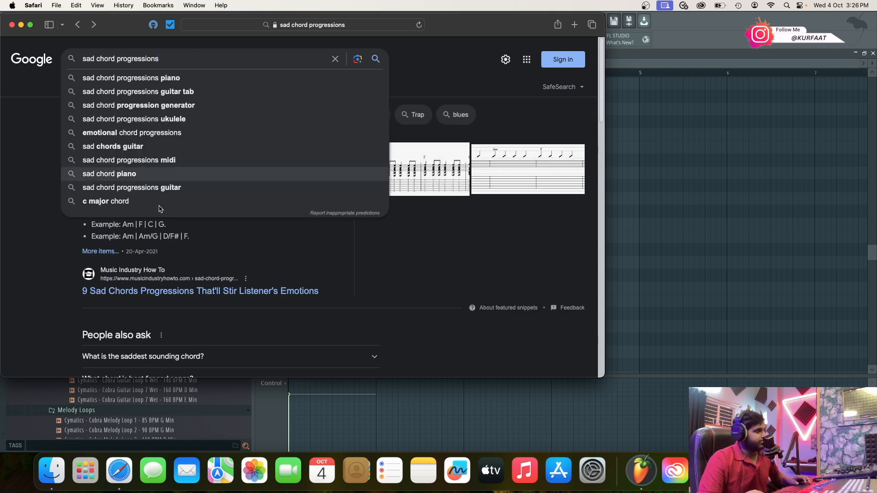
{"action": "scroll", "coordinate": [56, 289], "scroll_direction": "down", "scroll_amount": 2}
{"action": "left_click", "coordinate": [113, 280]}
{"action": "scroll", "coordinate": [135, 280], "scroll_direction": "down", "scroll_amount": 1}
{"action": "scroll", "coordinate": [134, 280], "scroll_direction": "down", "scroll_amount": 5}
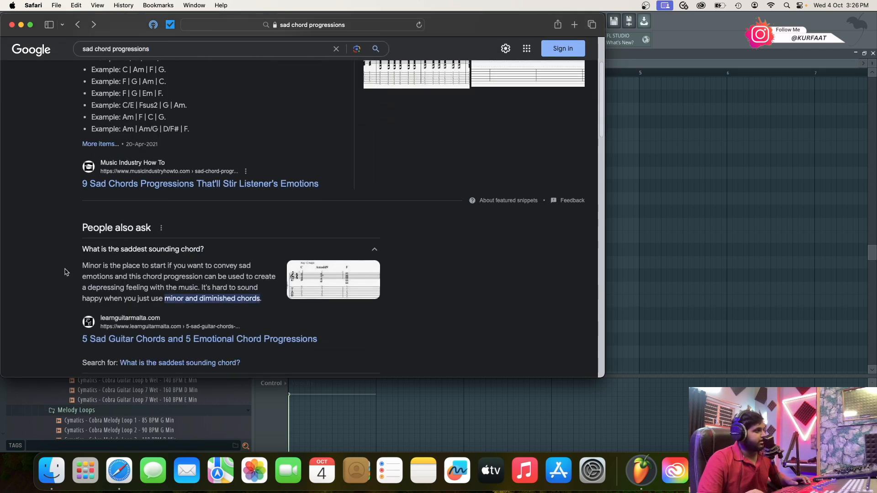
{"action": "left_click", "coordinate": [192, 287]}
{"action": "scroll", "coordinate": [192, 287], "scroll_direction": "down", "scroll_amount": 3}
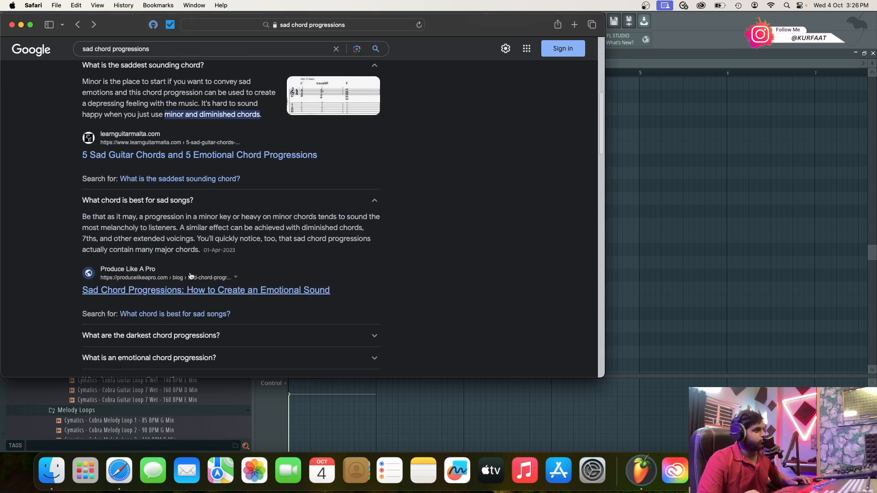
{"action": "scroll", "coordinate": [190, 270], "scroll_direction": "down", "scroll_amount": 3}
{"action": "left_click", "coordinate": [191, 258]}
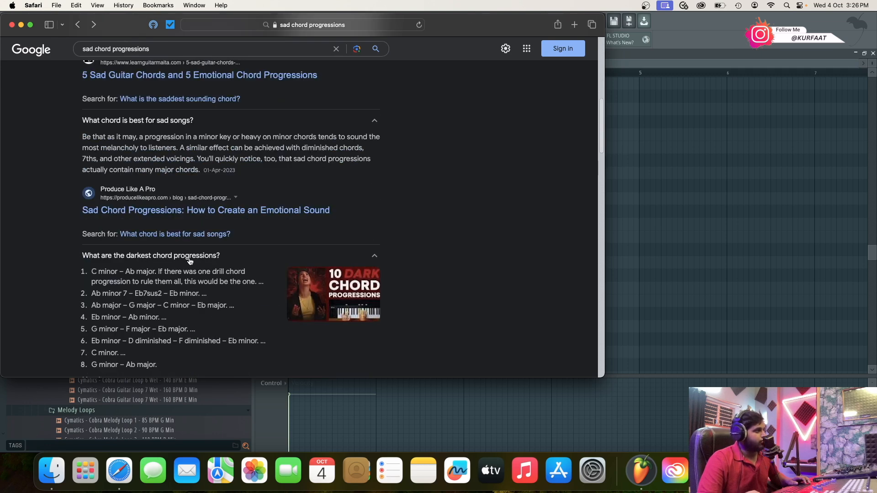
{"action": "scroll", "coordinate": [190, 259], "scroll_direction": "down", "scroll_amount": 3}
{"action": "scroll", "coordinate": [185, 257], "scroll_direction": "up", "scroll_amount": 15}
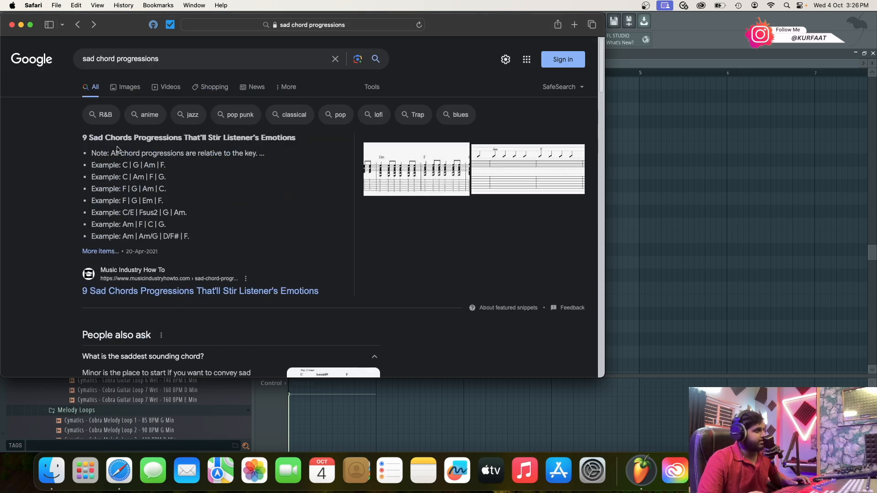
Search Google for "chord progressions for sad songs" and highlight the I-vi-IV-V progression in the featured result.
{"action": "left_click", "coordinate": [173, 59]}
{"action": "type", "text": "chord progressions"}
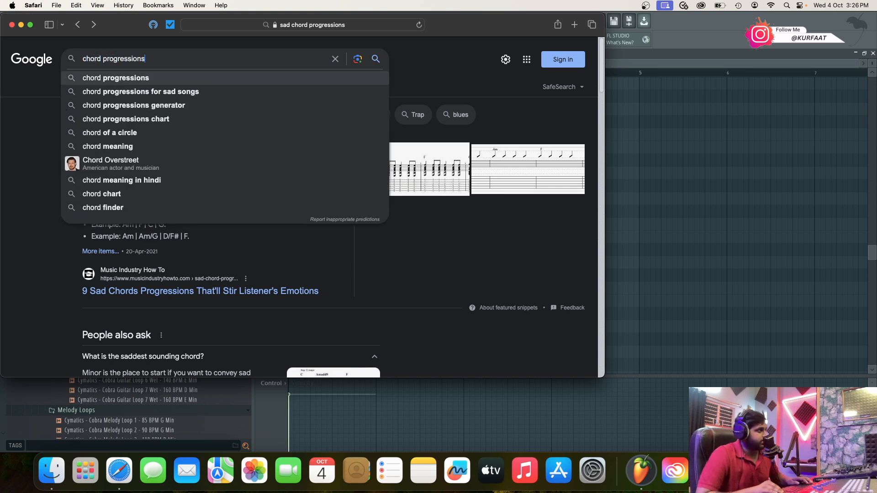
{"action": "key", "text": "Down"}
{"action": "key", "text": "Return"}
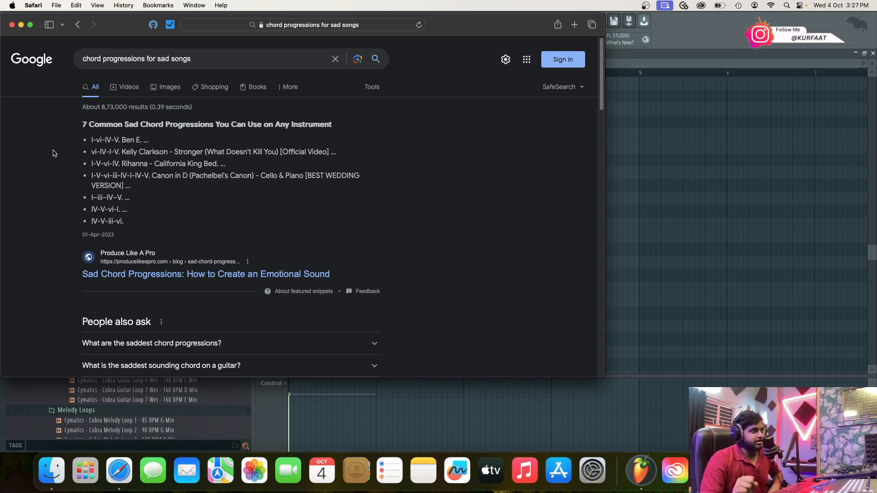
{"action": "left_click_drag", "start_coordinate": [91, 140], "coordinate": [120, 140]}
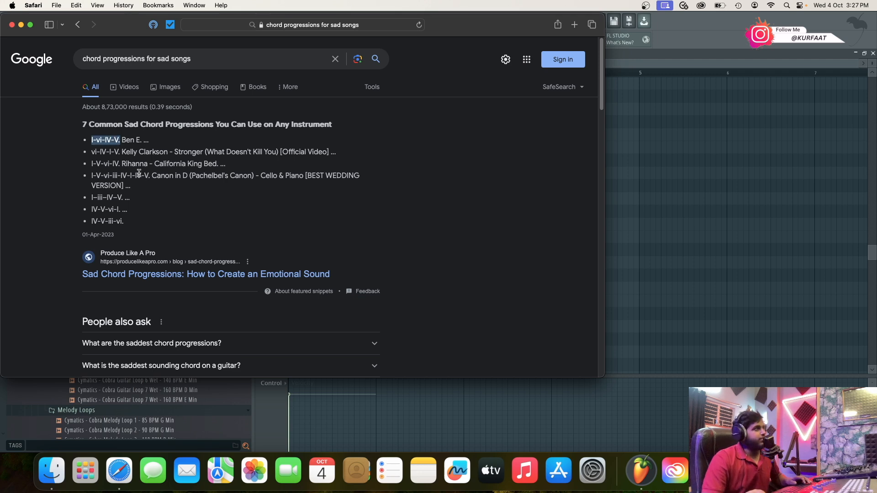
Move the browser window aside to reveal the piano roll notes and highlight the vi in the I-vi-IV-V progression.
{"action": "left_click_drag", "start_coordinate": [468, 32], "coordinate": [851, 69]}
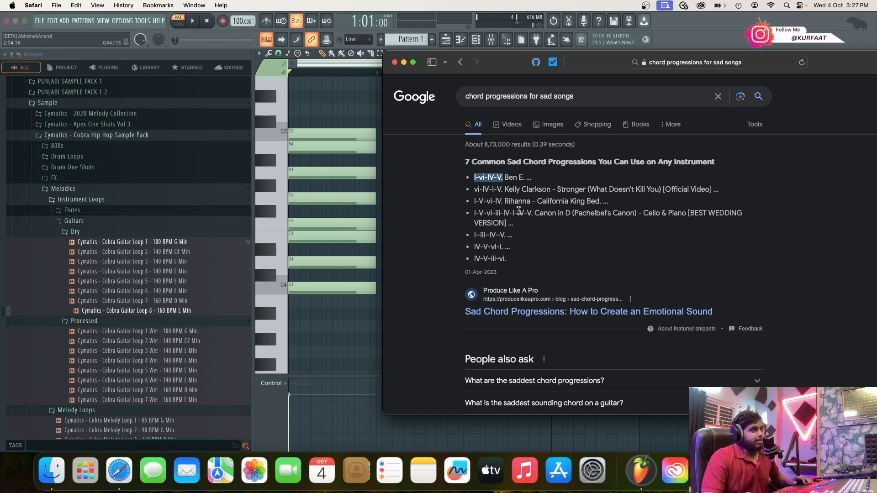
{"action": "left_click", "coordinate": [485, 178]}
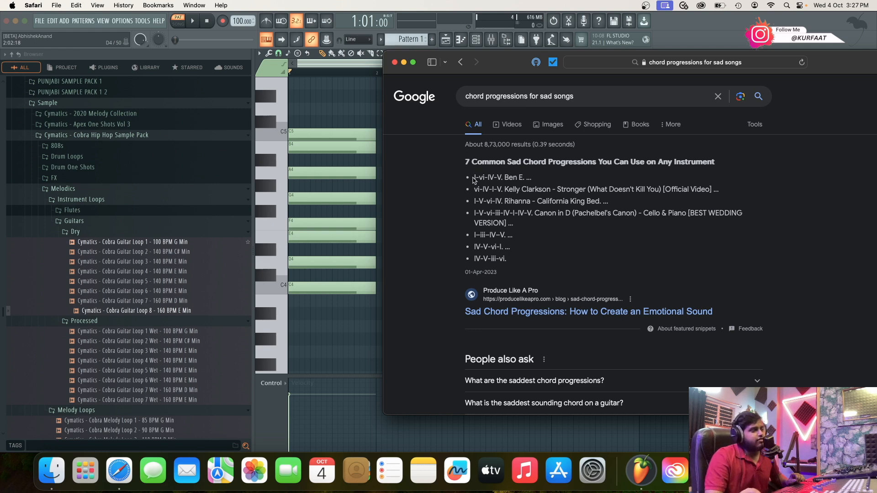
{"action": "left_click_drag", "start_coordinate": [481, 178], "coordinate": [485, 178]}
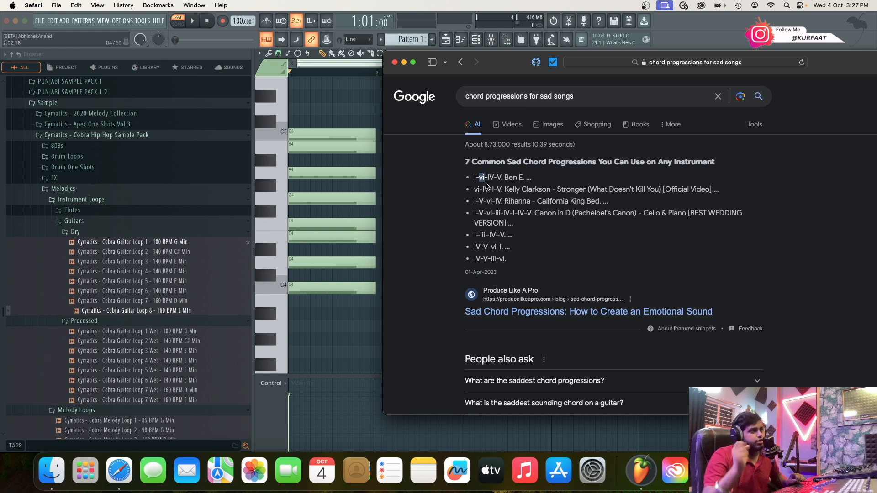
{"action": "left_click", "coordinate": [480, 178]}
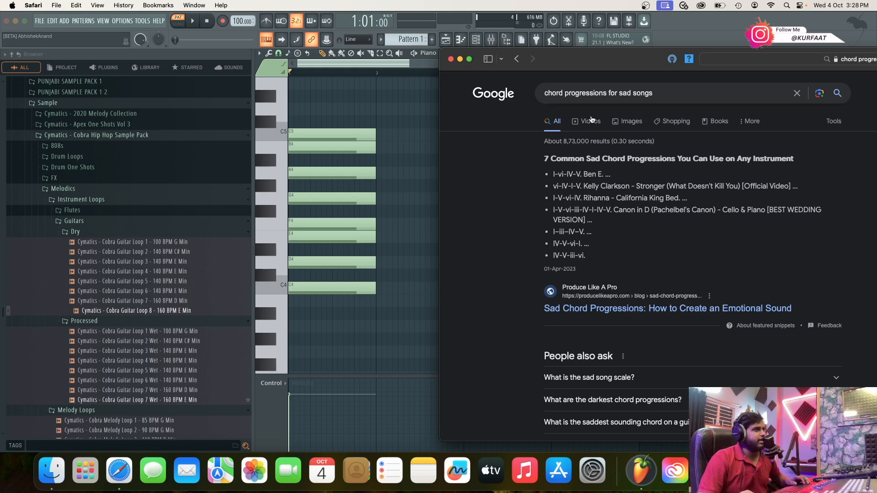
{"action": "left_click", "coordinate": [685, 91]}
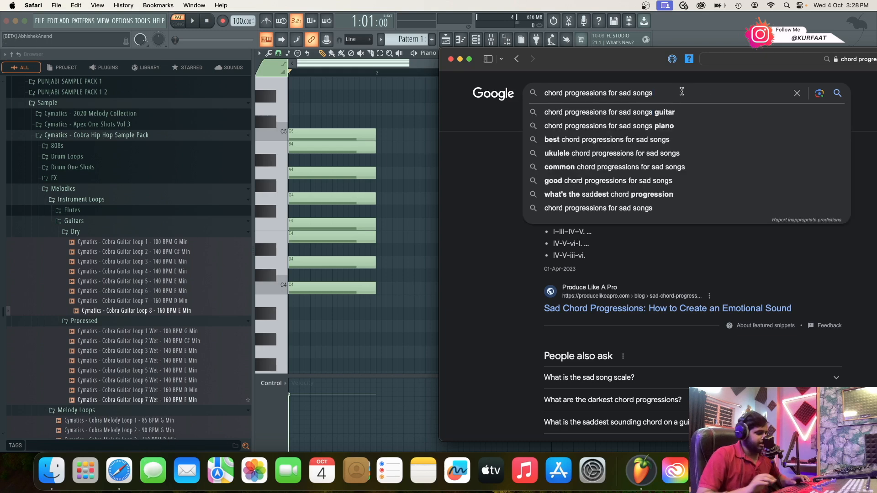
{"action": "key", "text": "BackSpace"}
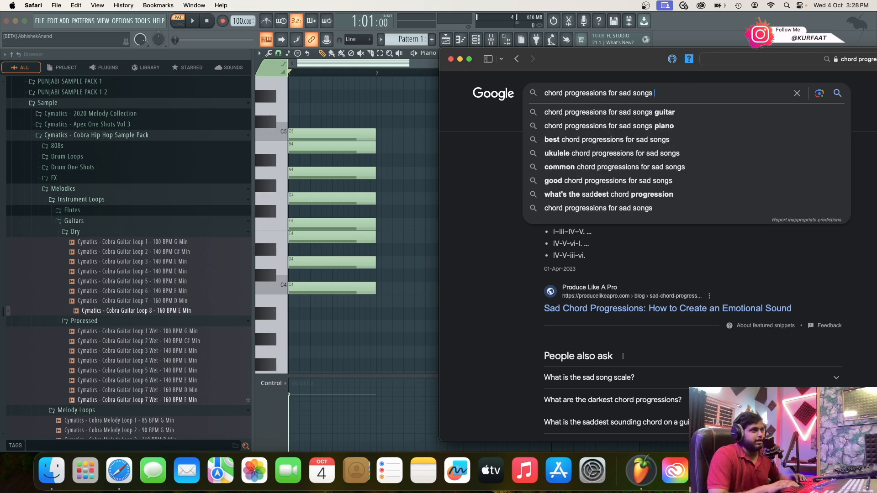
{"action": "type", "text": "i"}
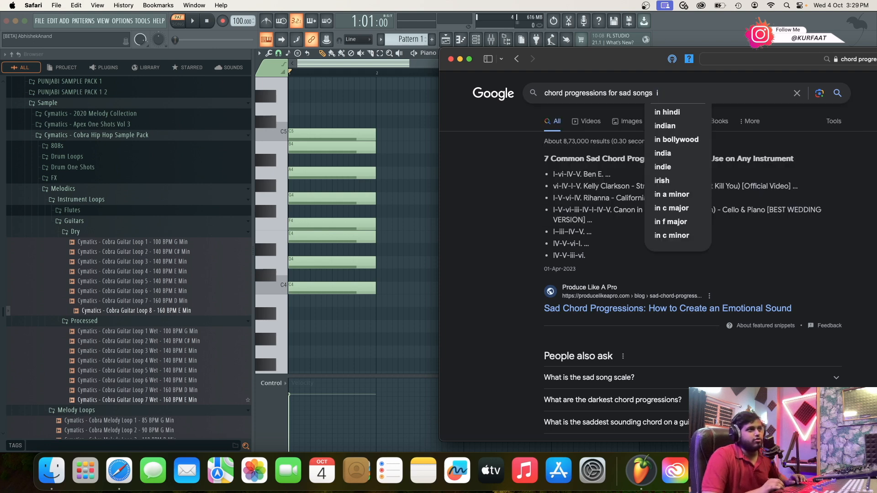
{"action": "type", "text": "ii"}
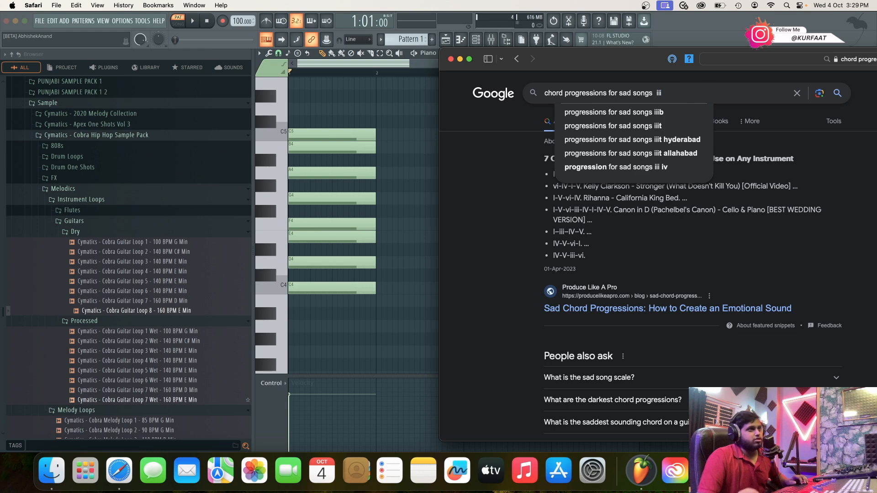
{"action": "key", "text": "BackSpace"}
{"action": "key", "text": "BackSpace"}
{"action": "key", "text": "BackSpace"}
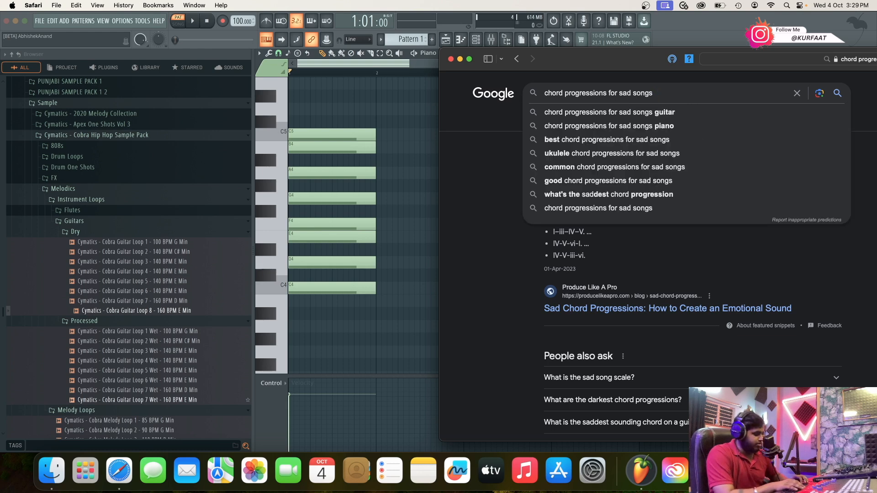
{"action": "type", "text": "iv"}
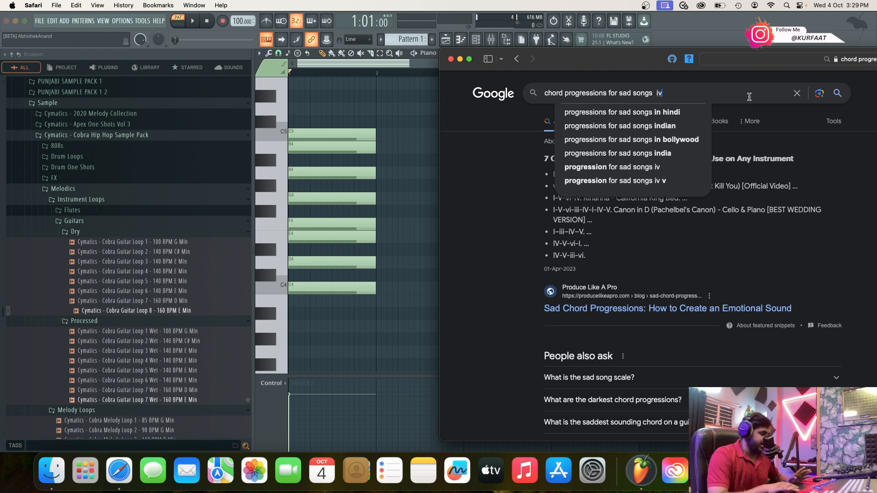
{"action": "key", "text": "BackSpace"}
{"action": "key", "text": "BackSpace"}
{"action": "left_click", "coordinate": [556, 189]}
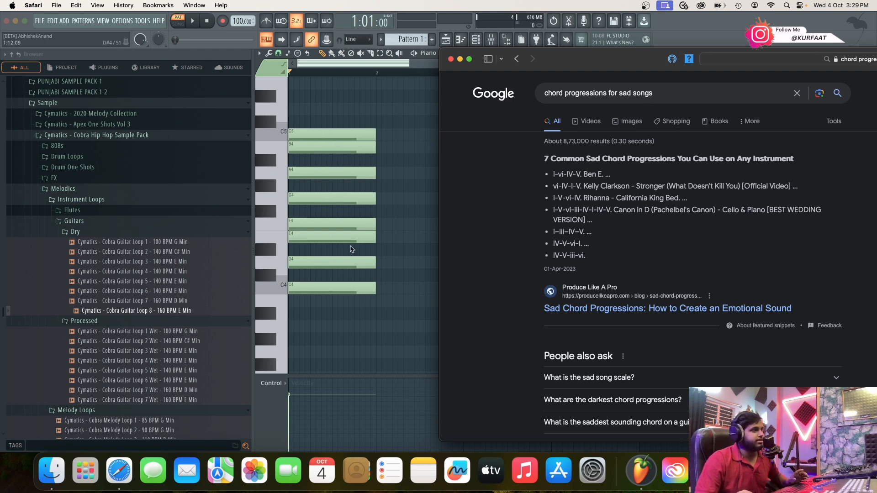
Switch to FL Studio, place a one-bar C4 root note at bar 3 and check it against the progression in Safari.
{"action": "left_click", "coordinate": [378, 293]}
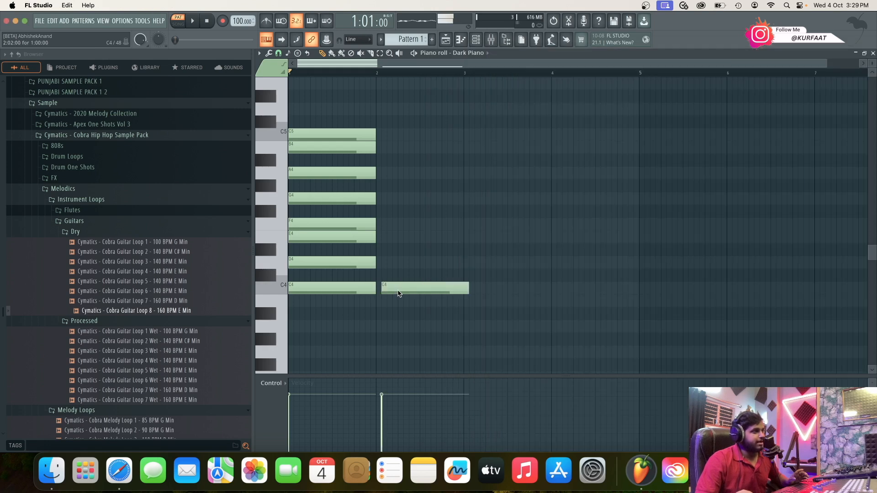
{"action": "left_click_drag", "start_coordinate": [405, 290], "coordinate": [487, 291]}
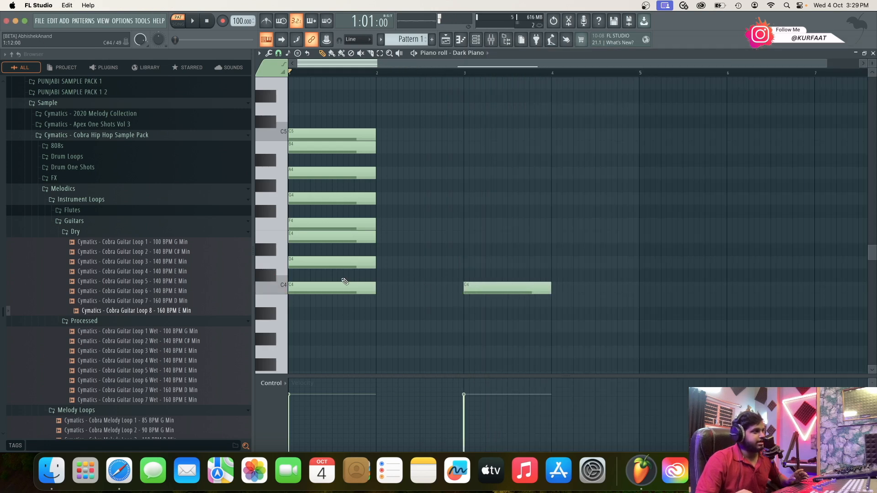
{"action": "left_click", "coordinate": [118, 470]}
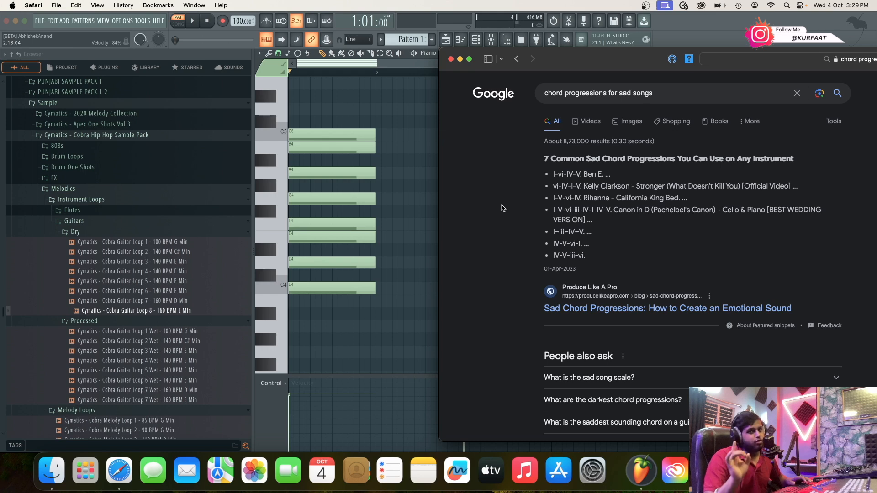
{"action": "left_click", "coordinate": [425, 234]}
{"action": "right_click", "coordinate": [448, 234]}
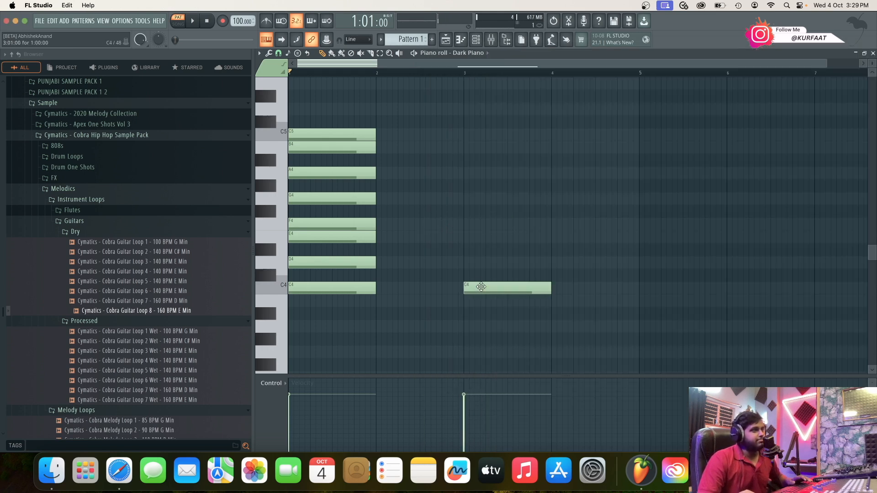
Recheck the progression, then add one-bar E4 and G4 notes above the C4 at bar 3 to complete the I chord.
{"action": "left_click", "coordinate": [119, 471]}
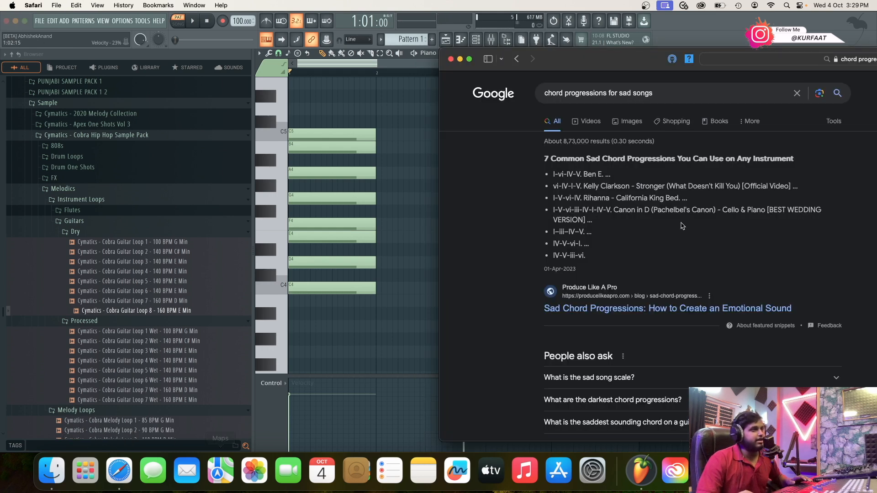
{"action": "left_click", "coordinate": [431, 225]}
{"action": "right_click", "coordinate": [430, 228]}
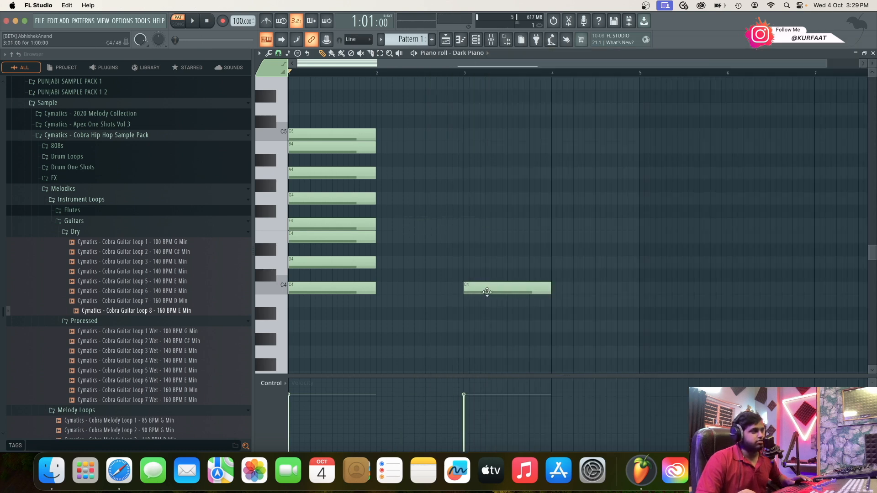
{"action": "left_click_drag", "start_coordinate": [470, 276], "coordinate": [472, 228]}
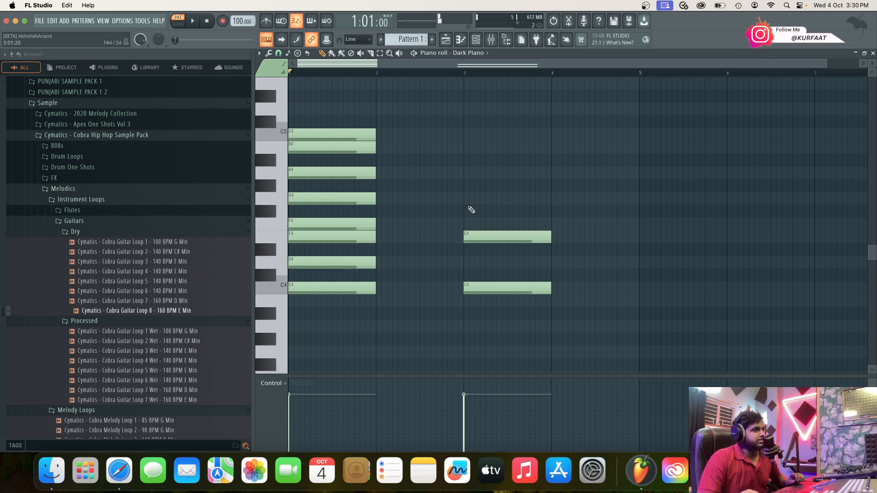
{"action": "left_click", "coordinate": [466, 197]}
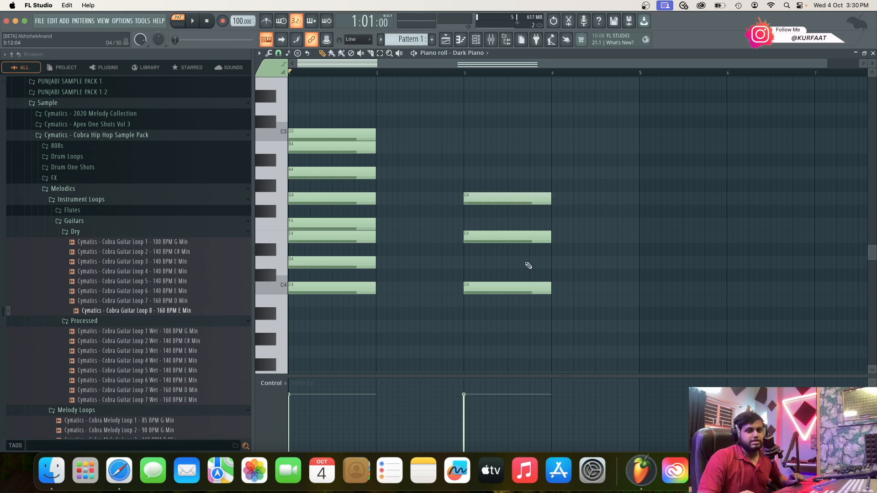
Shift the Safari window clear of bar 3, then place a one-bar A4 note at bar 4 as the vi chord's root.
{"action": "left_click", "coordinate": [119, 471]}
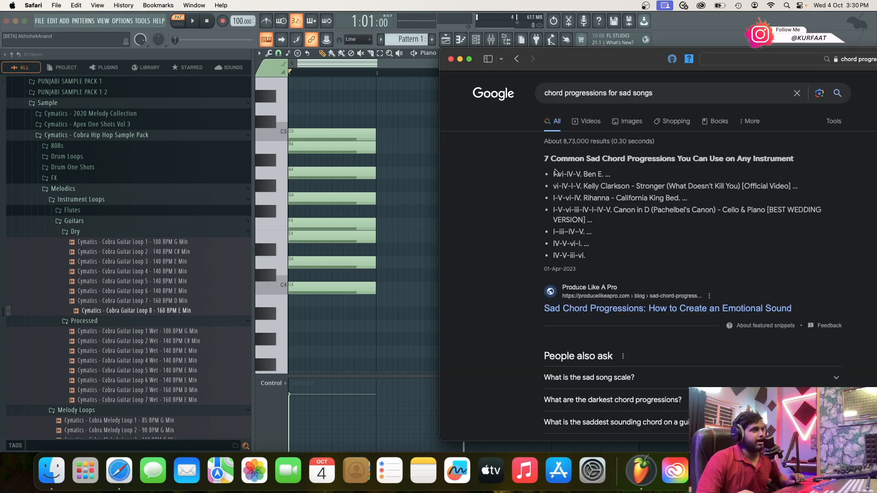
{"action": "left_click_drag", "start_coordinate": [702, 67], "coordinate": [766, 58]}
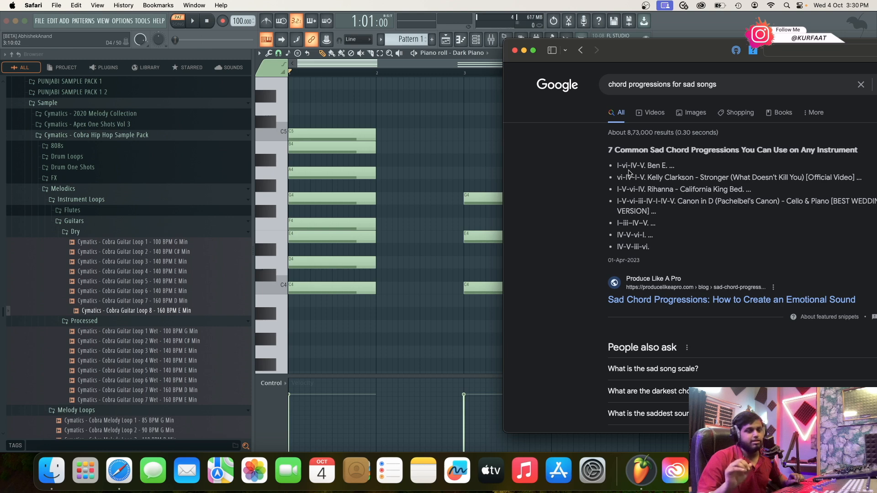
{"action": "left_click", "coordinate": [372, 282]}
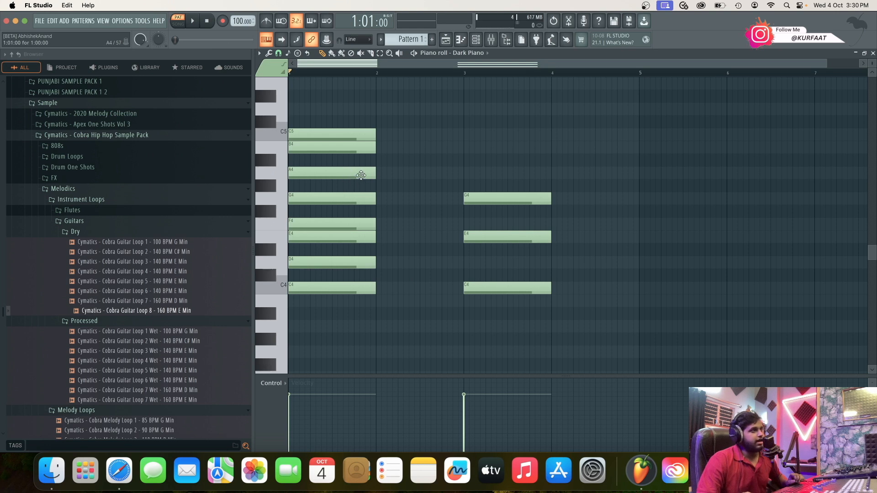
{"action": "left_click", "coordinate": [553, 177]}
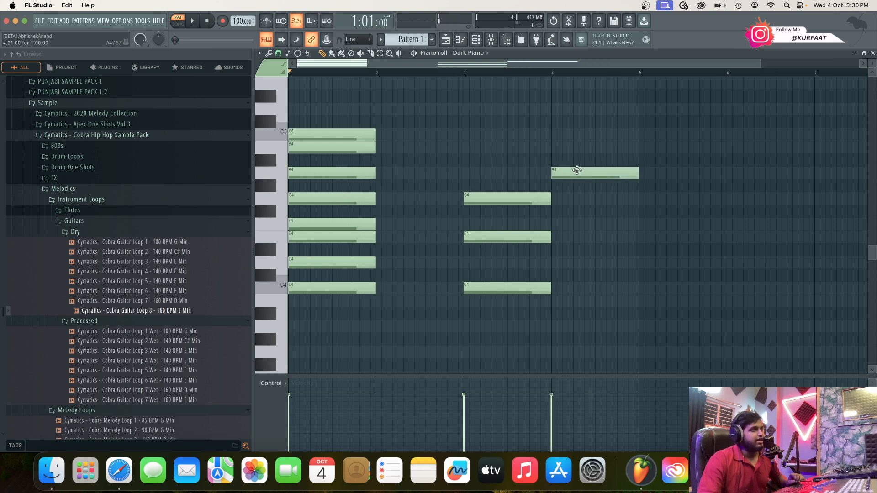
Check the vi in Safari, then add C5 and E5 above the A4 at bar 4 to complete the vi chord.
{"action": "left_click", "coordinate": [110, 479]}
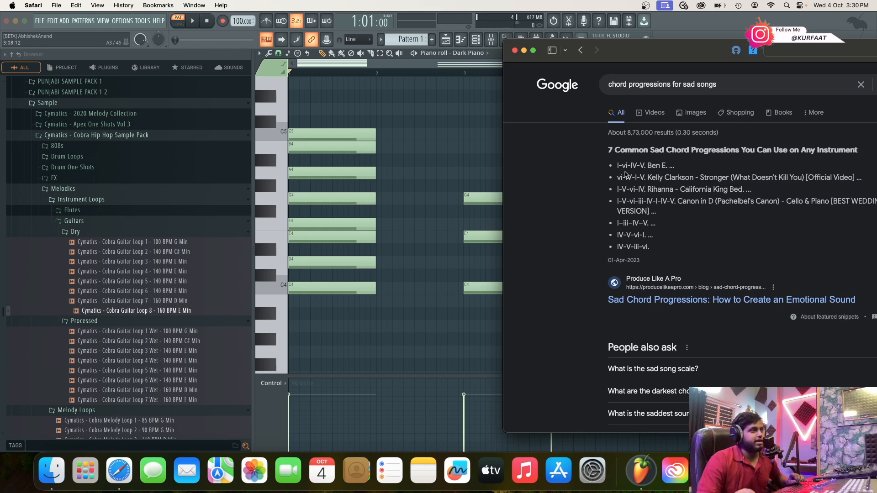
{"action": "left_click", "coordinate": [457, 65]}
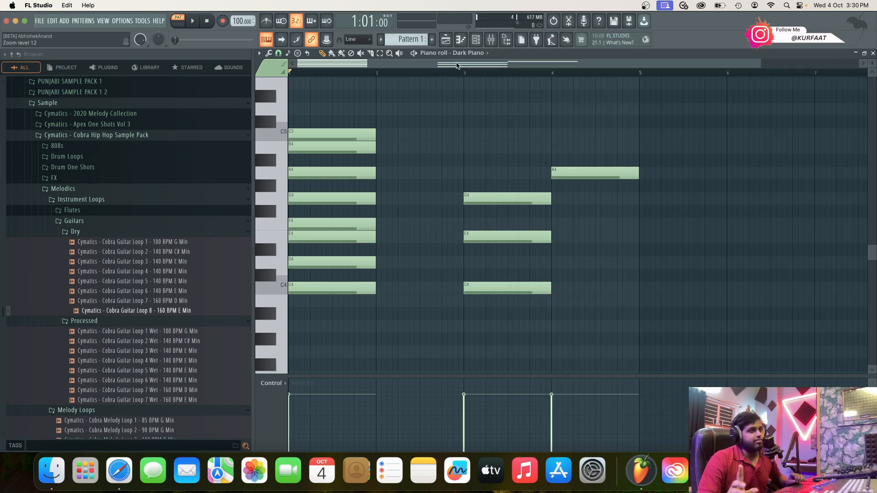
{"action": "left_click", "coordinate": [555, 162]}
{"action": "right_click", "coordinate": [556, 162]}
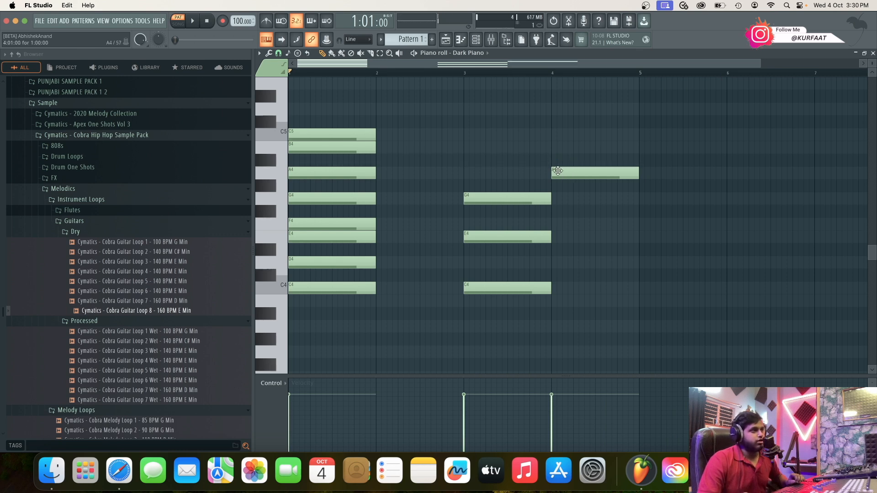
{"action": "left_click", "coordinate": [552, 158]}
{"action": "left_click_drag", "start_coordinate": [552, 157], "coordinate": [582, 100]}
{"action": "left_click", "coordinate": [554, 119]}
{"action": "right_click", "coordinate": [572, 97]}
{"action": "left_click", "coordinate": [554, 88]}
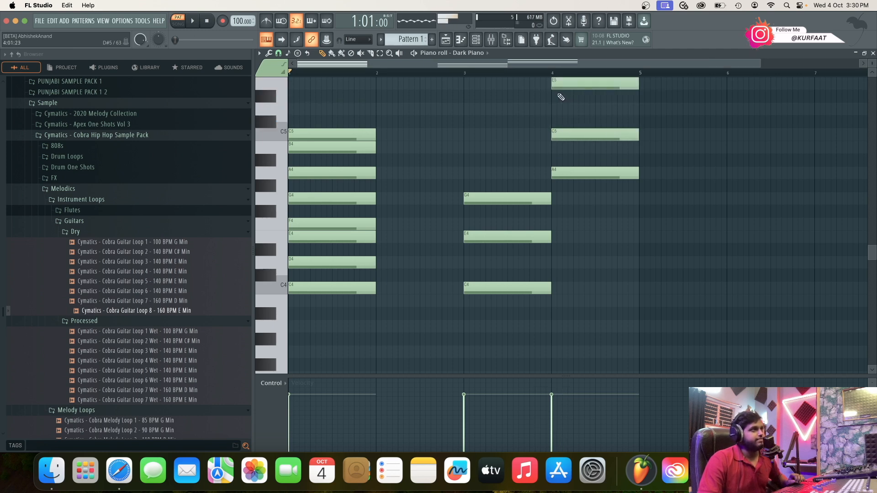
Select the three-note chord at bar 4 and transpose it down one octave to A3, C4 and E4.
{"action": "scroll", "coordinate": [582, 117], "scroll_direction": "up", "scroll_amount": 2}
{"action": "scroll", "coordinate": [580, 137], "scroll_direction": "down", "scroll_amount": 1}
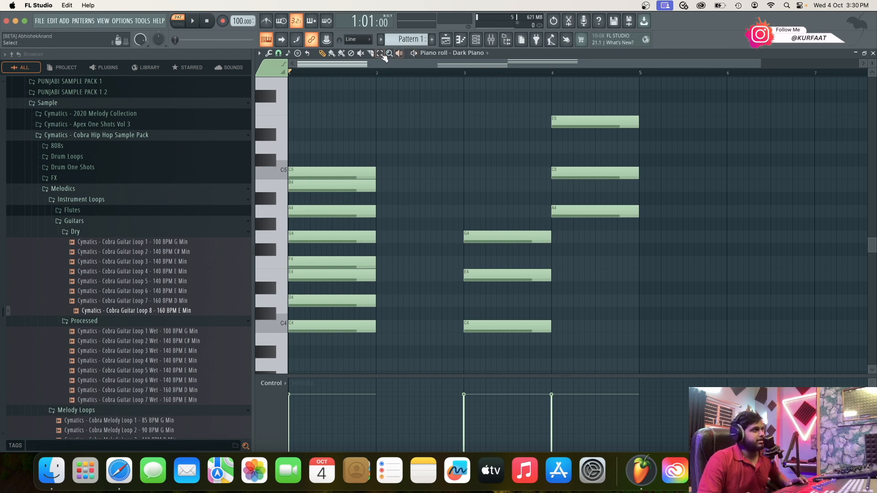
{"action": "scroll", "coordinate": [583, 238], "scroll_direction": "down", "scroll_amount": 3}
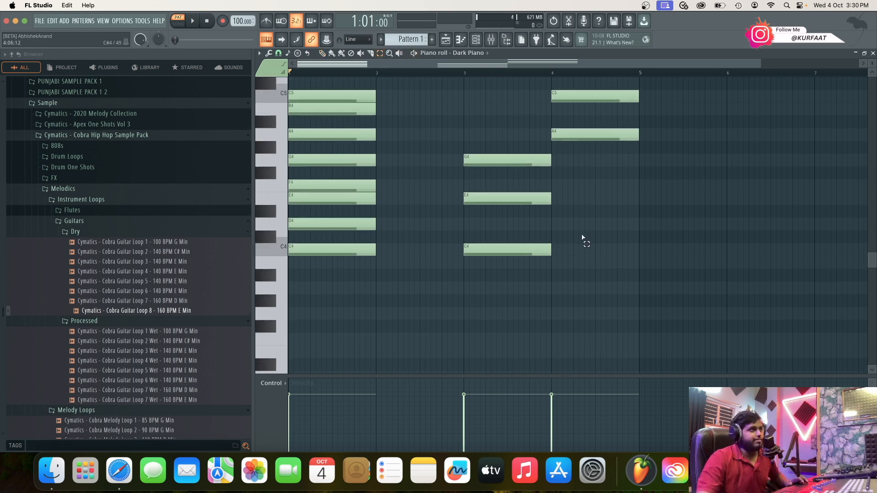
{"action": "scroll", "coordinate": [584, 235], "scroll_direction": "up", "scroll_amount": 5}
{"action": "left_click_drag", "start_coordinate": [593, 120], "coordinate": [623, 270]}
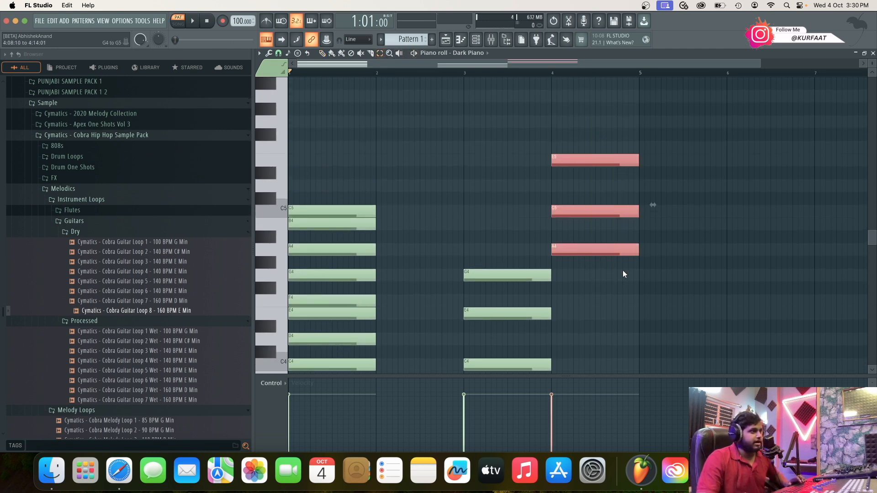
{"action": "scroll", "coordinate": [624, 268], "scroll_direction": "down", "scroll_amount": 2}
{"action": "key", "text": "ctrl+Down"}
{"action": "scroll", "coordinate": [624, 266], "scroll_direction": "down", "scroll_amount": 2}
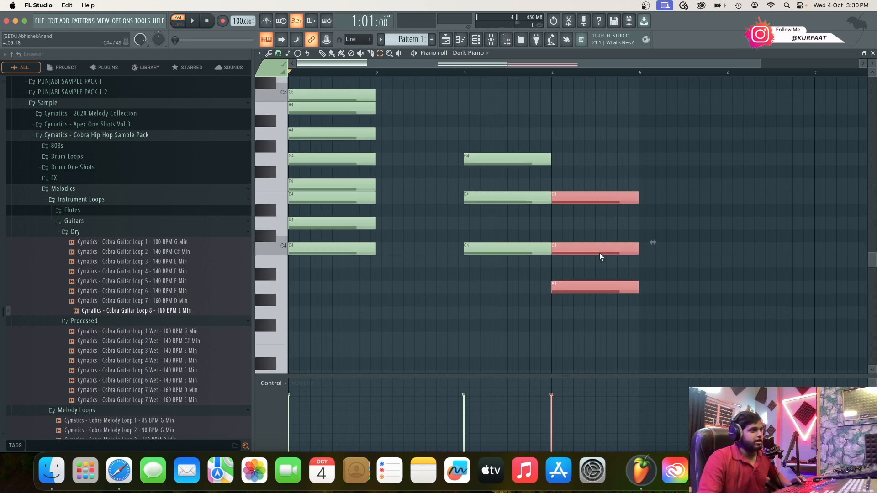
{"action": "left_click", "coordinate": [360, 252]}
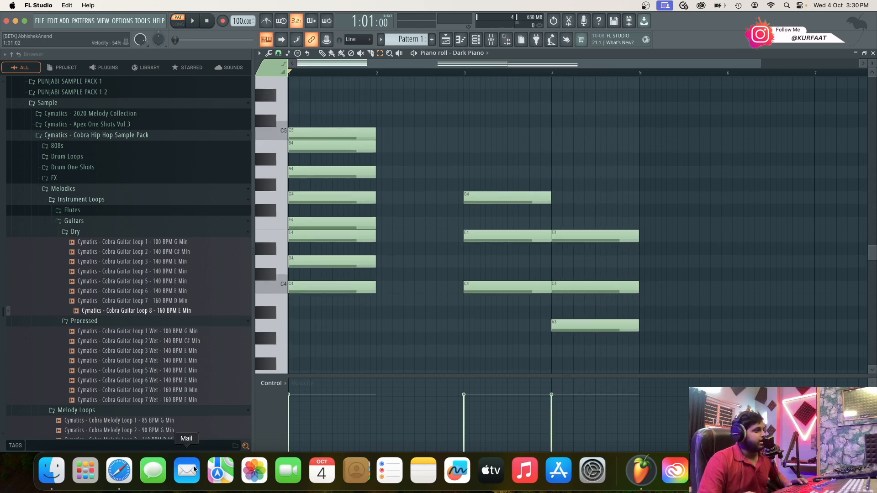
Highlight the IV of the I-vi-IV-V progression in Safari and place its F4 root note at bar 5 in the piano roll.
{"action": "left_click", "coordinate": [119, 470]}
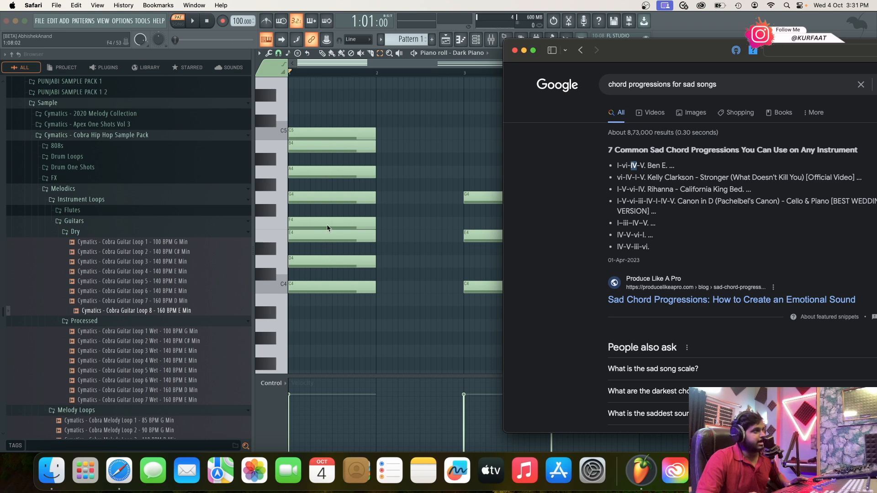
{"action": "left_click", "coordinate": [402, 213]}
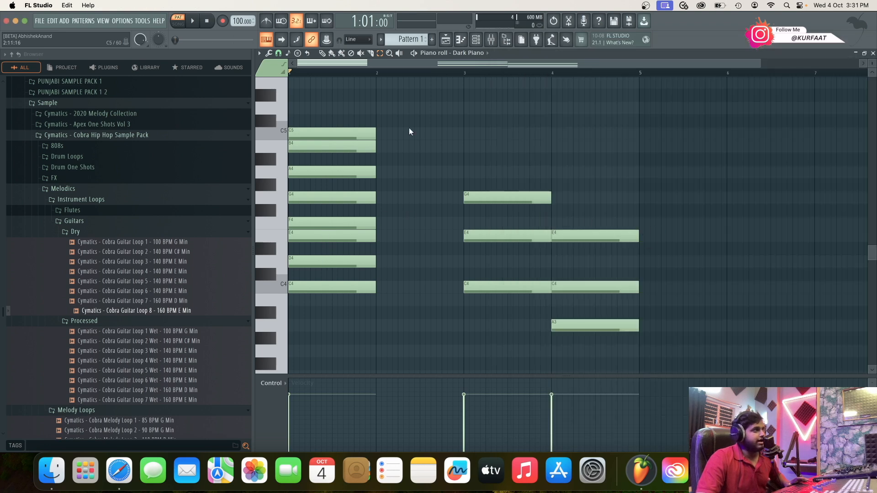
{"action": "left_click", "coordinate": [643, 229]}
{"action": "left_click", "coordinate": [119, 470]}
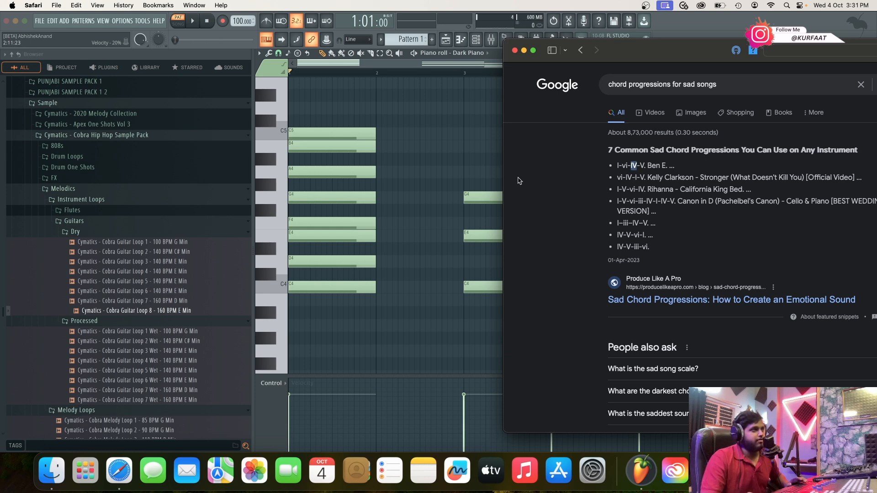
Return to the piano roll and add A4 and C5 above the F4 at bar 5 to complete the IV chord.
{"action": "left_click", "coordinate": [466, 187]}
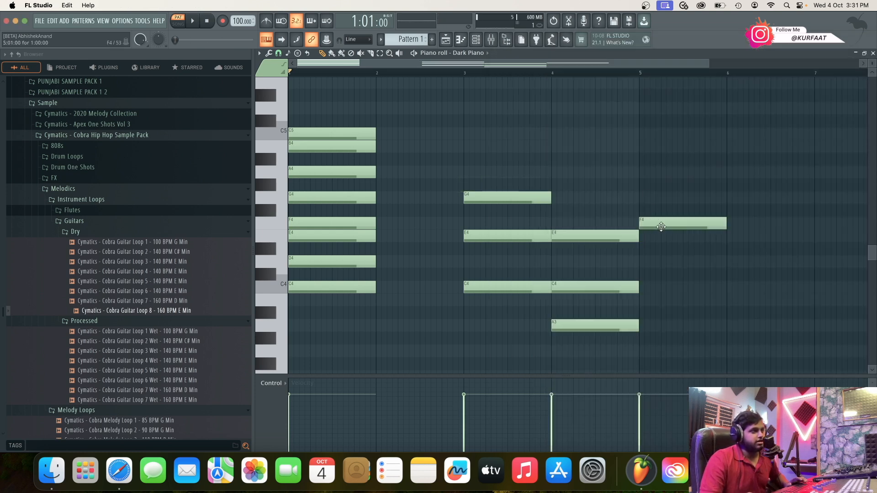
{"action": "left_click", "coordinate": [642, 212]}
{"action": "right_click", "coordinate": [649, 212]}
{"action": "left_click", "coordinate": [648, 196]}
{"action": "right_click", "coordinate": [648, 197]}
{"action": "left_click", "coordinate": [651, 189]}
{"action": "right_click", "coordinate": [647, 182]}
{"action": "left_click", "coordinate": [644, 172]}
{"action": "left_click", "coordinate": [639, 157]}
{"action": "left_click_drag", "start_coordinate": [638, 157], "coordinate": [643, 133]}
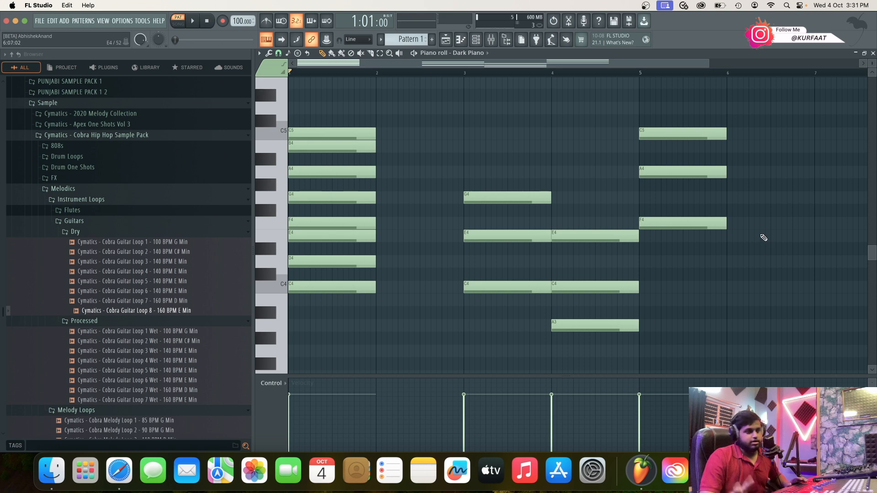
Highlight the V of the I-vi-IV-V progression in Safari and build its G4, B4 and D5 chord at bar 6 in the piano roll.
{"action": "left_click", "coordinate": [119, 471]}
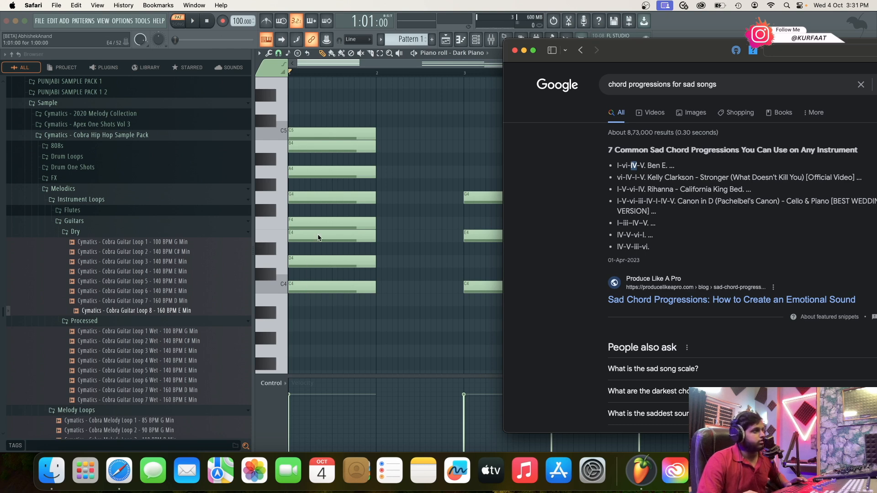
{"action": "left_click_drag", "start_coordinate": [639, 163], "coordinate": [642, 165]}
{"action": "left_click", "coordinate": [642, 167]}
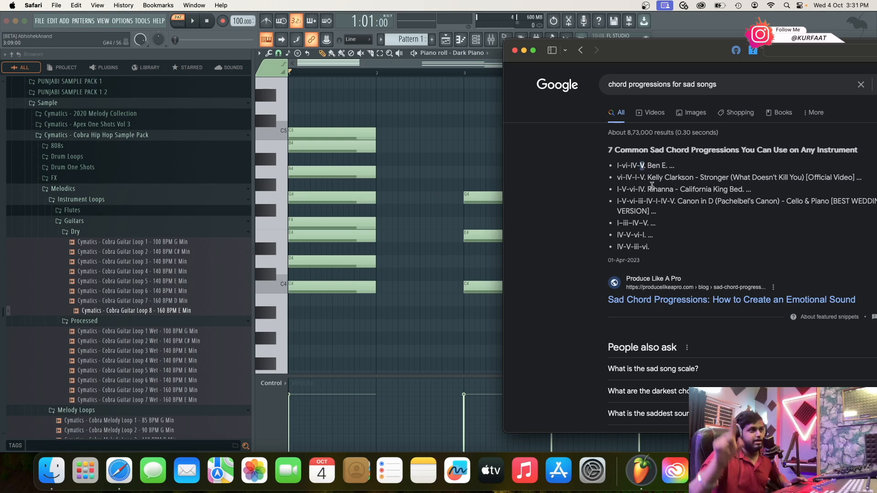
{"action": "left_click", "coordinate": [448, 164]}
{"action": "right_click", "coordinate": [448, 164]}
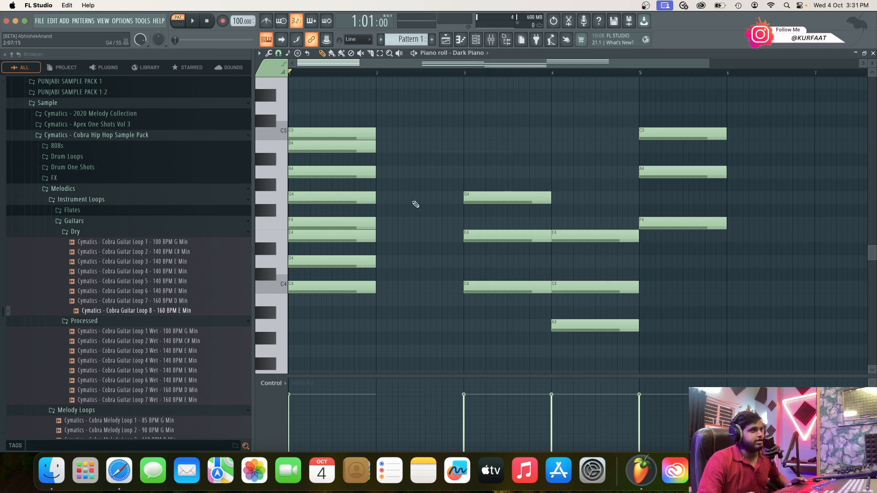
{"action": "left_click", "coordinate": [730, 203]}
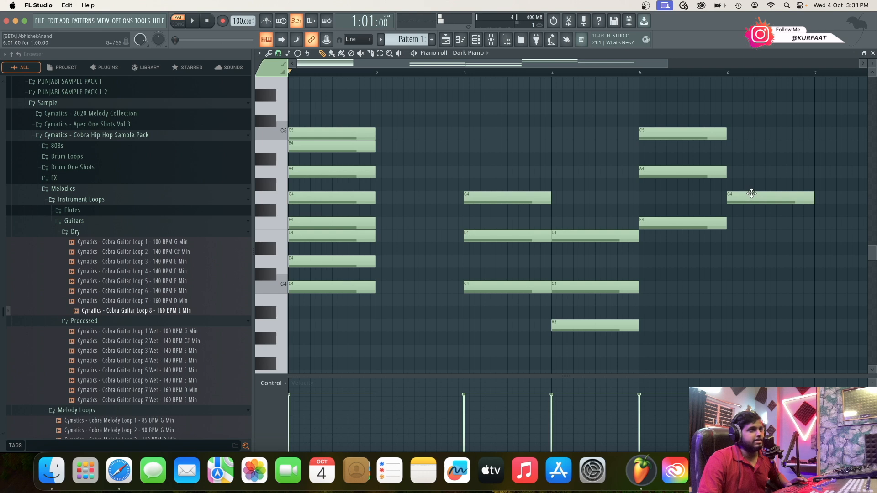
{"action": "left_click_drag", "start_coordinate": [738, 196], "coordinate": [742, 109]}
{"action": "left_click", "coordinate": [744, 135]}
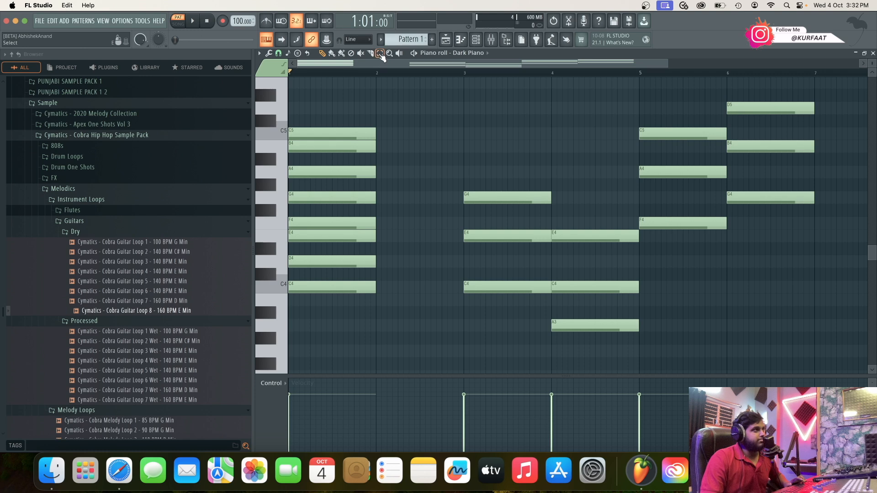
Transpose the bar 5 chord down one octave to F3, A3 and C4 and the bar 6 chord to G3, B3 and D4, then deselect.
{"action": "scroll", "coordinate": [657, 347], "scroll_direction": "down", "scroll_amount": 1}
{"action": "left_click_drag", "start_coordinate": [640, 104], "coordinate": [642, 234]}
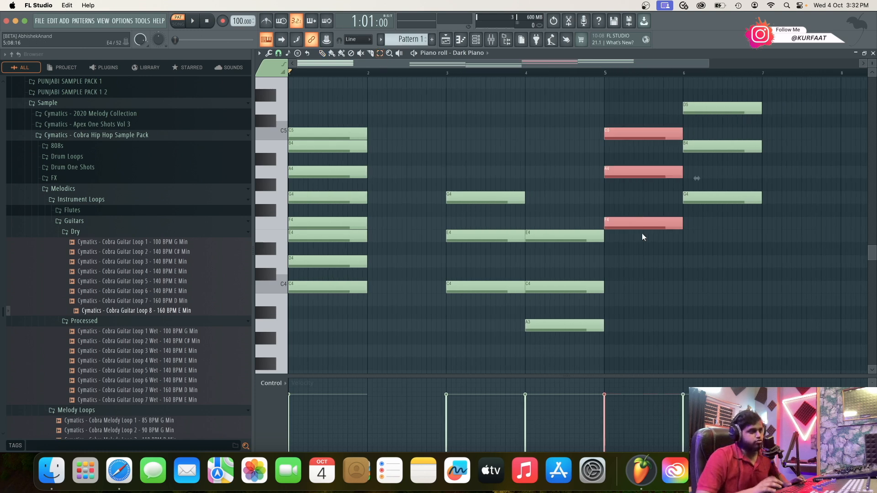
{"action": "key", "text": "ctrl+Down"}
{"action": "left_click_drag", "start_coordinate": [698, 242], "coordinate": [734, 87]}
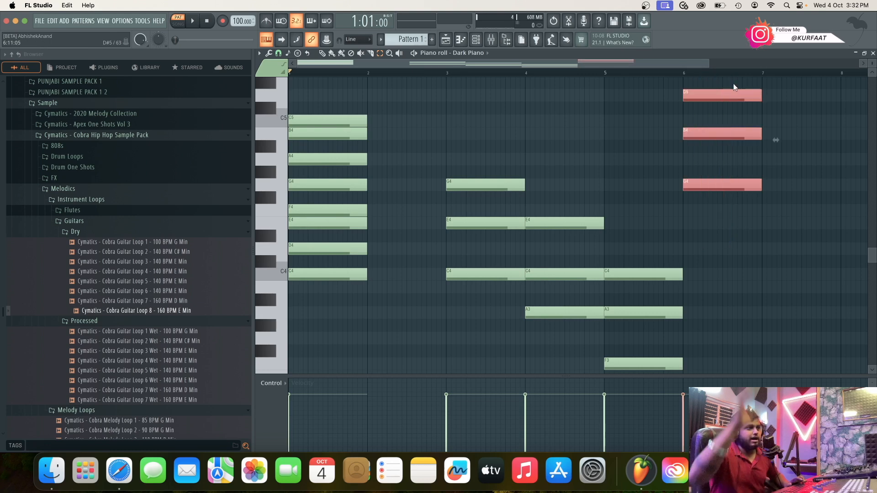
{"action": "key", "text": "ctrl+Down"}
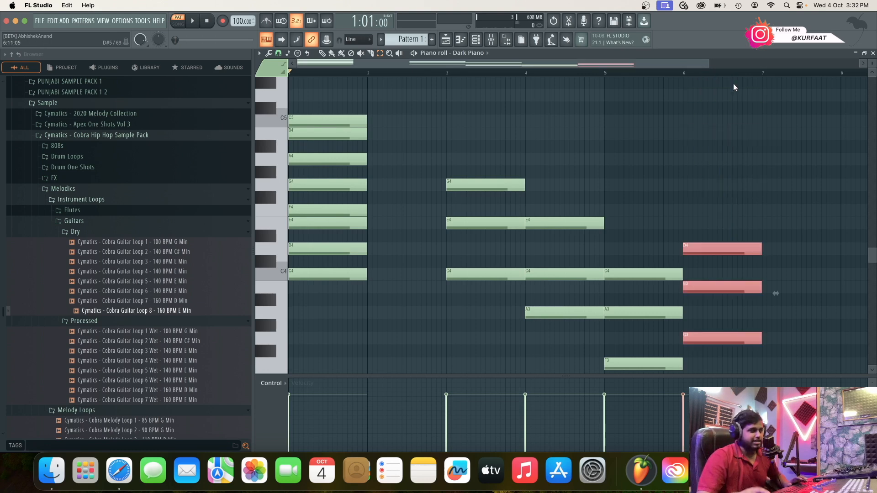
{"action": "scroll", "coordinate": [488, 221], "scroll_direction": "down", "scroll_amount": 3}
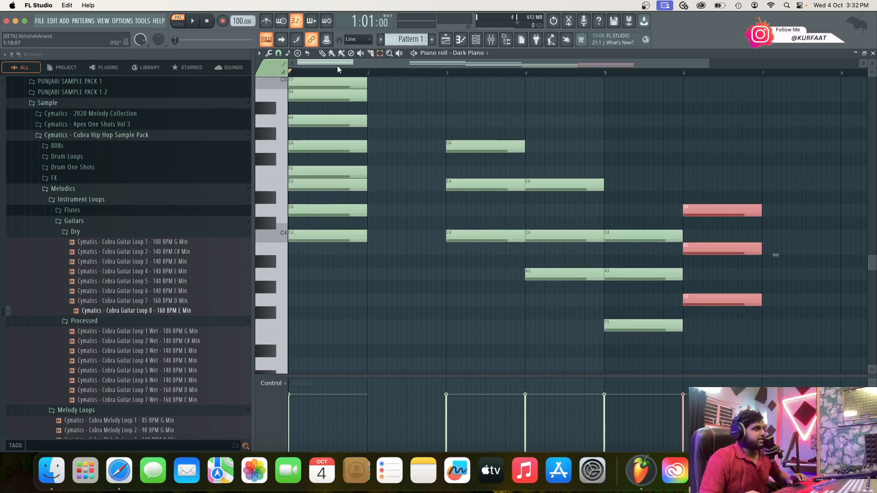
{"action": "left_click", "coordinate": [323, 55]}
{"action": "left_click", "coordinate": [649, 158]}
{"action": "right_click", "coordinate": [651, 158]}
{"action": "scroll", "coordinate": [612, 196], "scroll_direction": "up", "scroll_amount": 3}
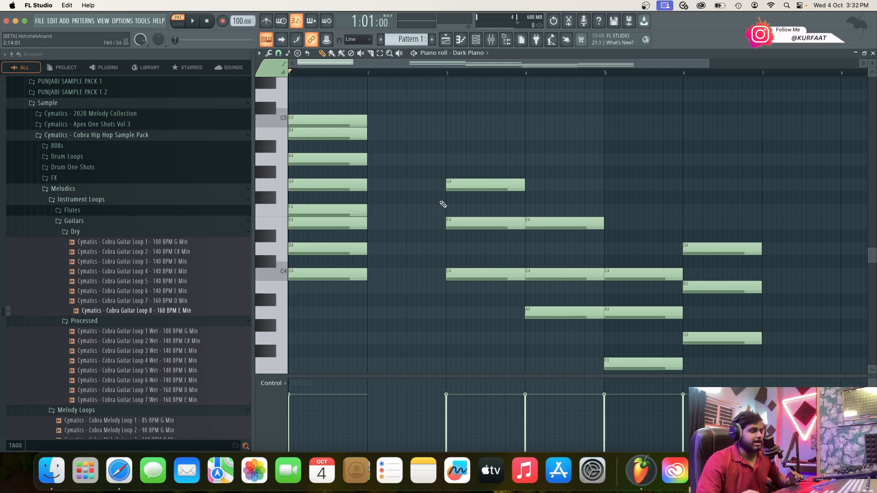
{"action": "scroll", "coordinate": [545, 268], "scroll_direction": "down", "scroll_amount": 3}
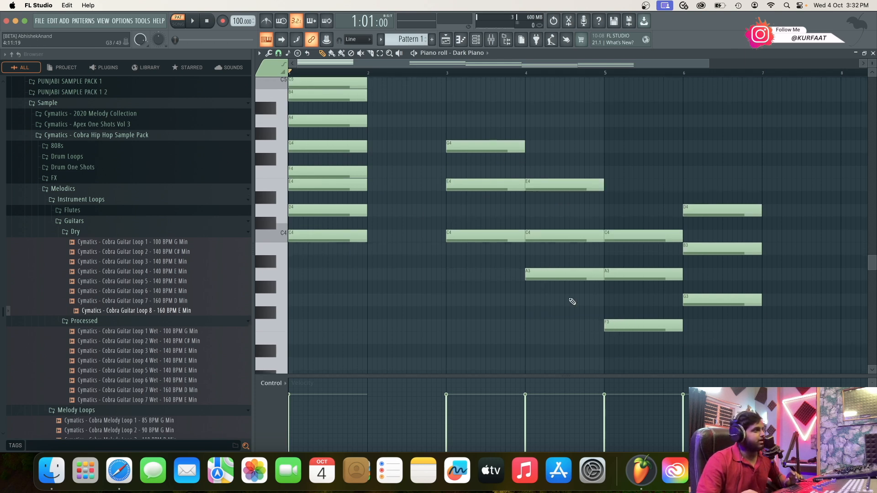
{"action": "scroll", "coordinate": [598, 323], "scroll_direction": "up", "scroll_amount": 3}
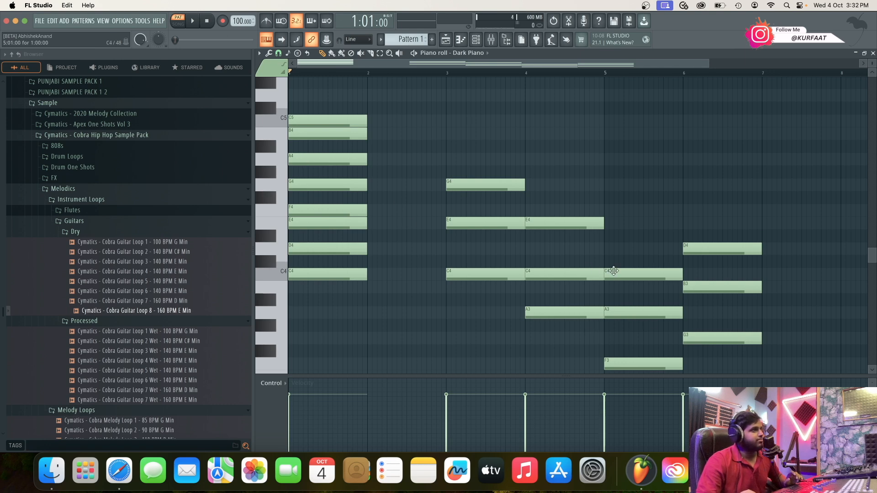
{"action": "scroll", "coordinate": [735, 293], "scroll_direction": "down", "scroll_amount": 3}
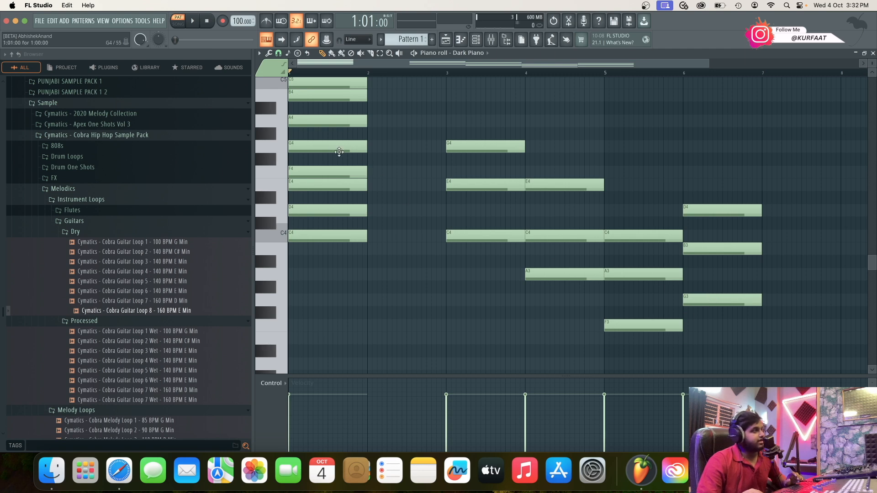
{"action": "scroll", "coordinate": [348, 150], "scroll_direction": "up", "scroll_amount": 3}
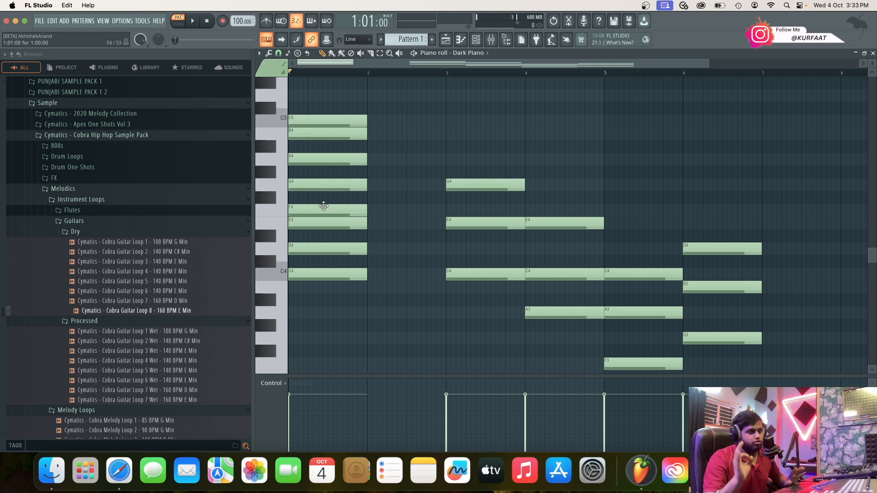
Select the stacked C major scale notes in bar 1 and delete them.
{"action": "left_click", "coordinate": [380, 53]}
{"action": "left_click_drag", "start_coordinate": [372, 90], "coordinate": [372, 295]}
{"action": "key", "text": "Delete"}
Select all four chords and move them two bars earlier so the progression starts at bar 1.
{"action": "mouse_move", "coordinate": [420, 115]}
{"action": "left_mouse_down"}
{"action": "mouse_move", "coordinate": [474, 215]}
{"action": "mouse_move", "coordinate": [695, 358]}
{"action": "mouse_move", "coordinate": [743, 371]}
{"action": "left_mouse_up"}
{"action": "left_click", "coordinate": [332, 53]}
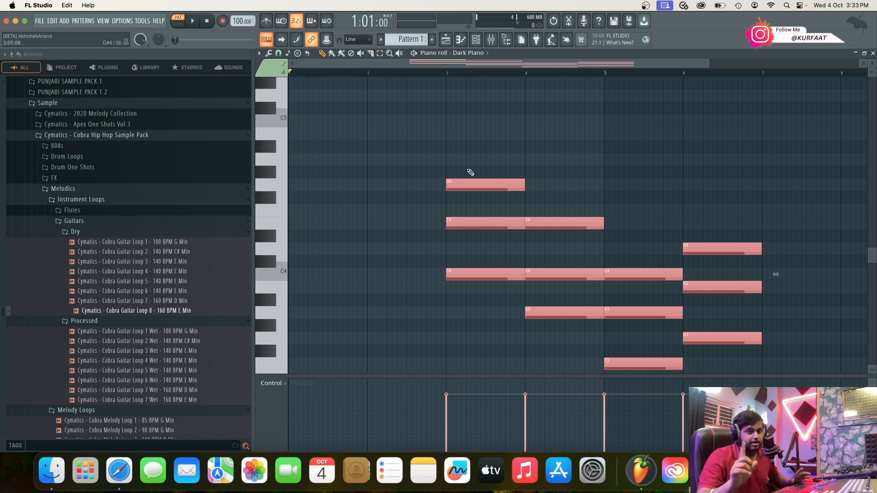
{"action": "left_click_drag", "start_coordinate": [470, 180], "coordinate": [328, 178]}
{"action": "scroll", "coordinate": [337, 176], "scroll_direction": "down", "scroll_amount": 2}
{"action": "scroll", "coordinate": [339, 172], "scroll_direction": "up", "scroll_amount": 2}
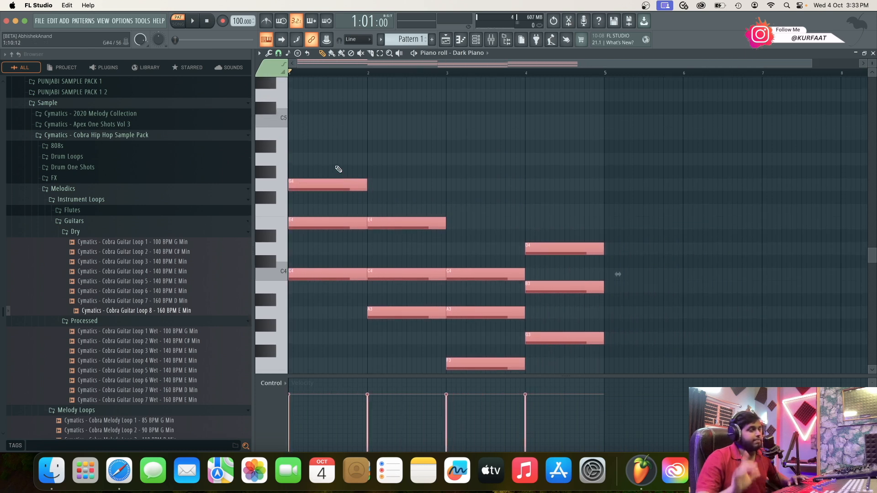
Transpose the four selected chords up one octave, play the progression back and deselect the notes.
{"action": "key", "text": "space"}
{"action": "key", "text": "space"}
{"action": "key", "text": "super+Up"}
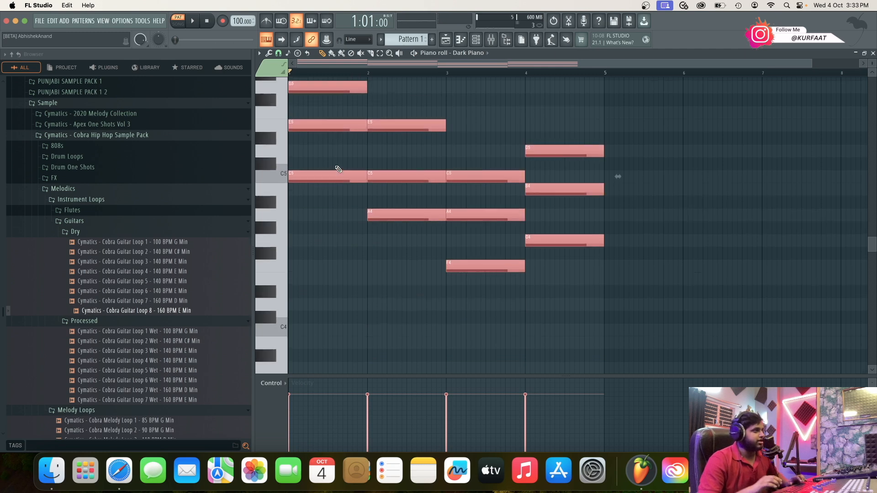
{"action": "scroll", "coordinate": [367, 153], "scroll_direction": "up", "scroll_amount": 2}
{"action": "key", "text": "space"}
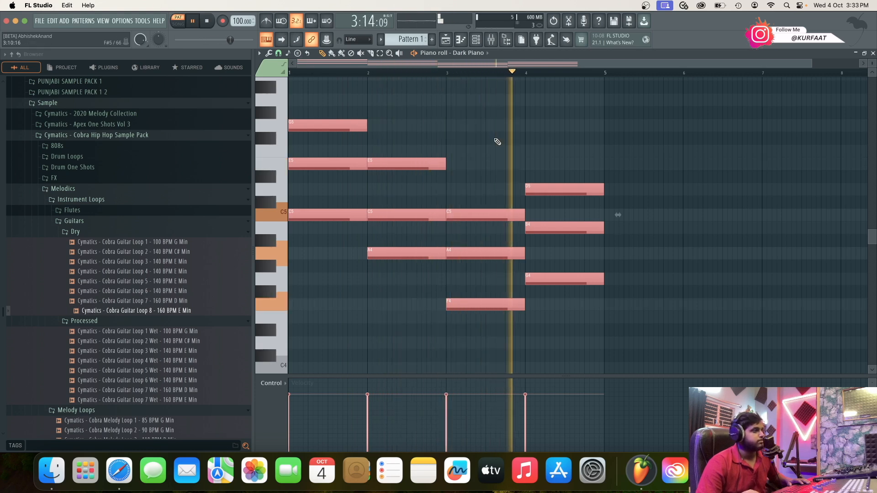
{"action": "key", "text": "space"}
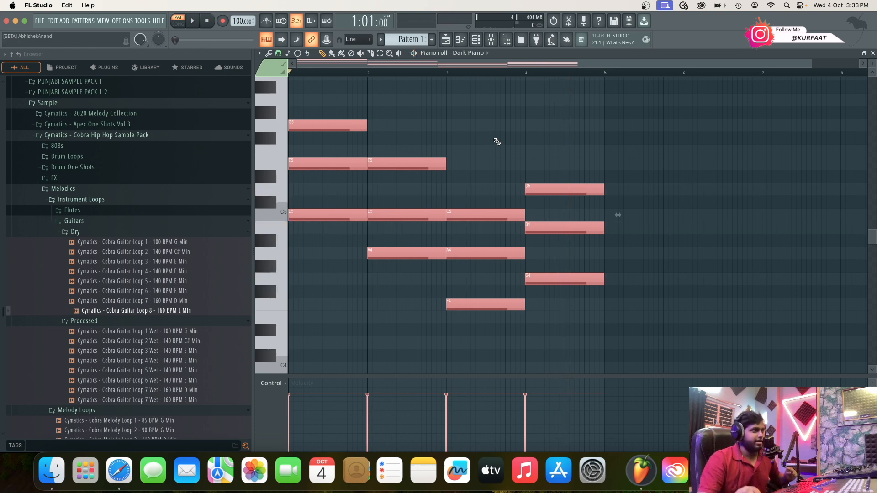
{"action": "left_click", "coordinate": [497, 142]}
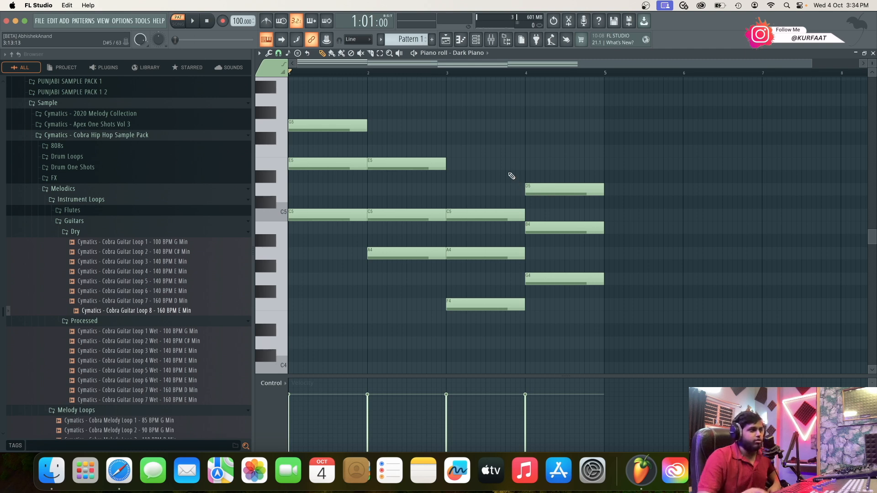
Switch to Safari, search Google for "edm chord progressions" and expand the question "What chords are used in EDM?".
{"action": "left_click", "coordinate": [131, 475]}
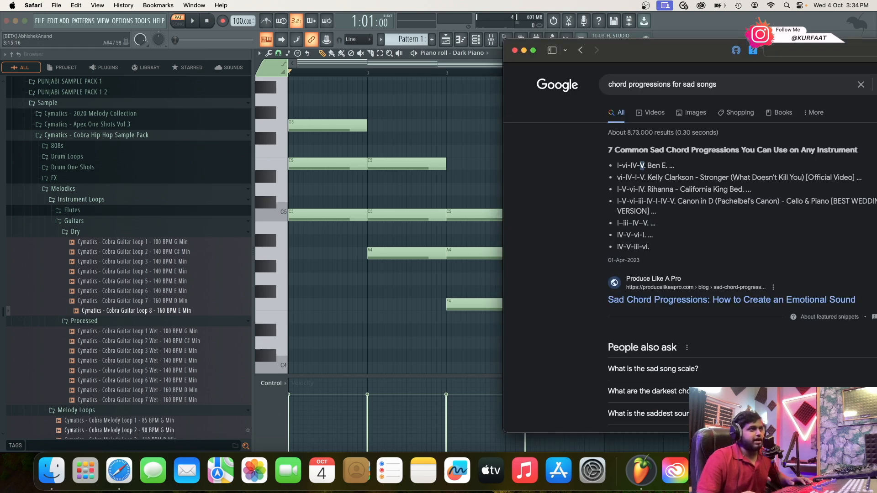
{"action": "left_click_drag", "start_coordinate": [692, 48], "coordinate": [634, 56]}
{"action": "left_click", "coordinate": [665, 89]}
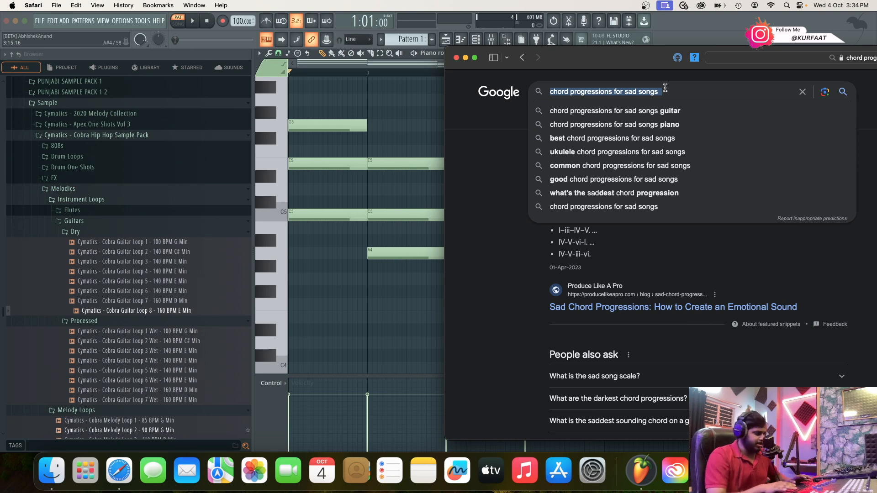
{"action": "key", "text": "BackSpace"}
{"action": "type", "text": "="}
{"action": "key", "text": "BackSpace"}
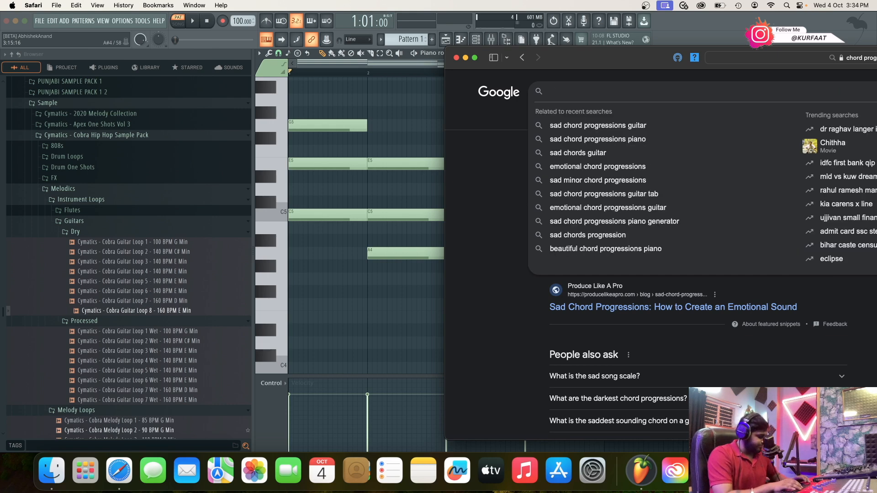
{"action": "type", "text": "edm"}
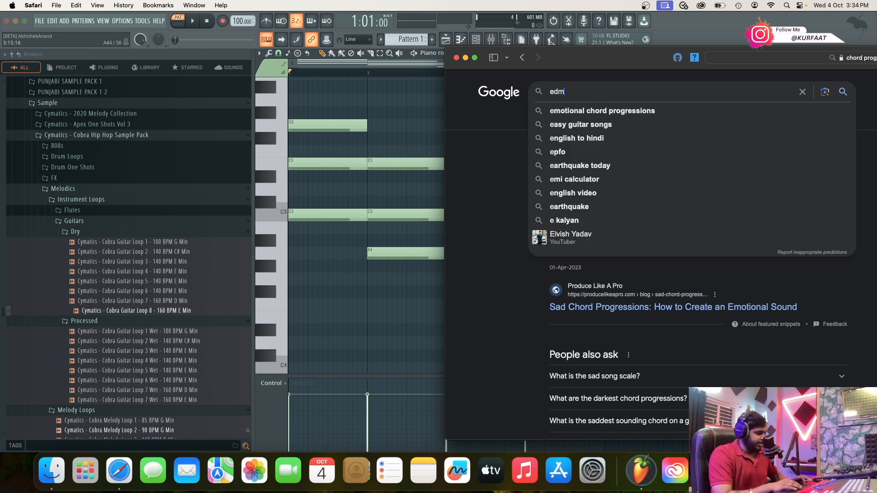
{"action": "type", "text": " chordspr"}
{"action": "key", "text": "Down"}
{"action": "key", "text": "Return"}
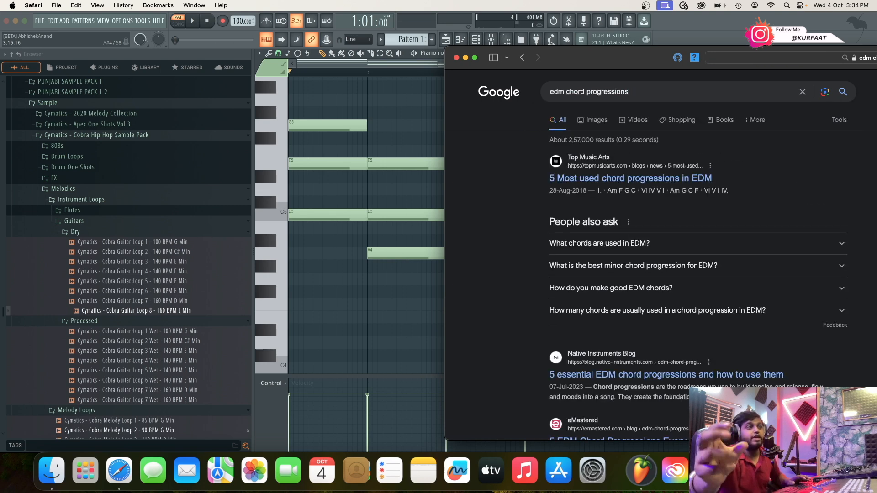
{"action": "left_click", "coordinate": [759, 244]}
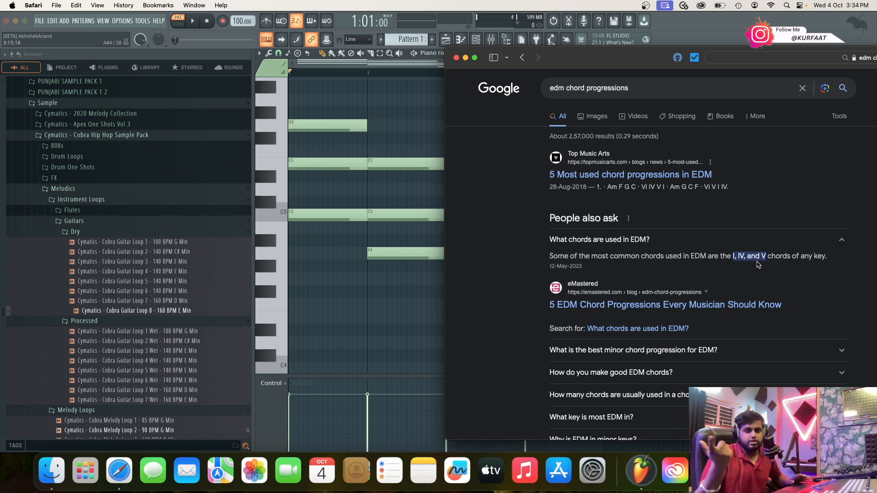
{"action": "left_click_drag", "start_coordinate": [567, 88], "coordinate": [551, 91]}
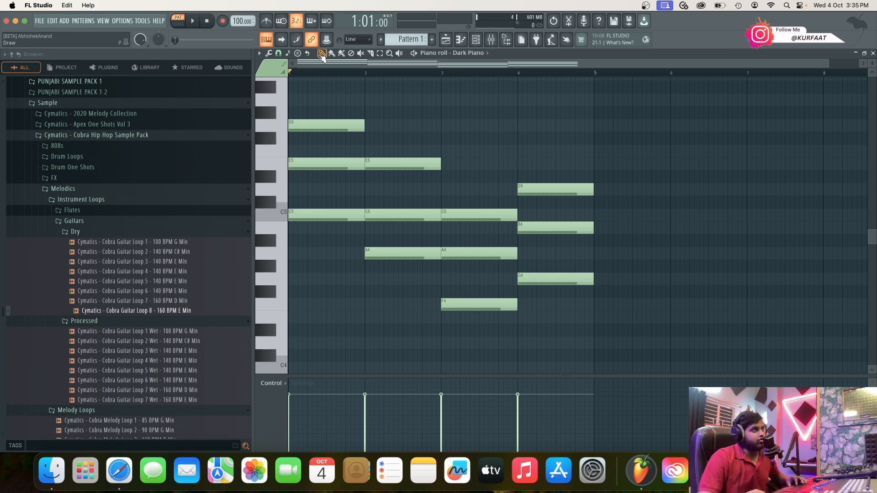
Play back part of the four-chord progression in the piano roll.
{"action": "key", "text": "space"}
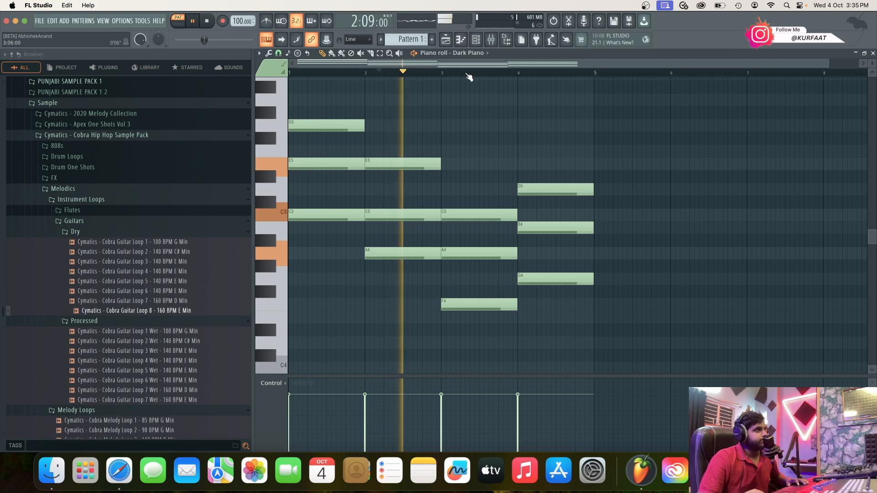
{"action": "key", "text": "space"}
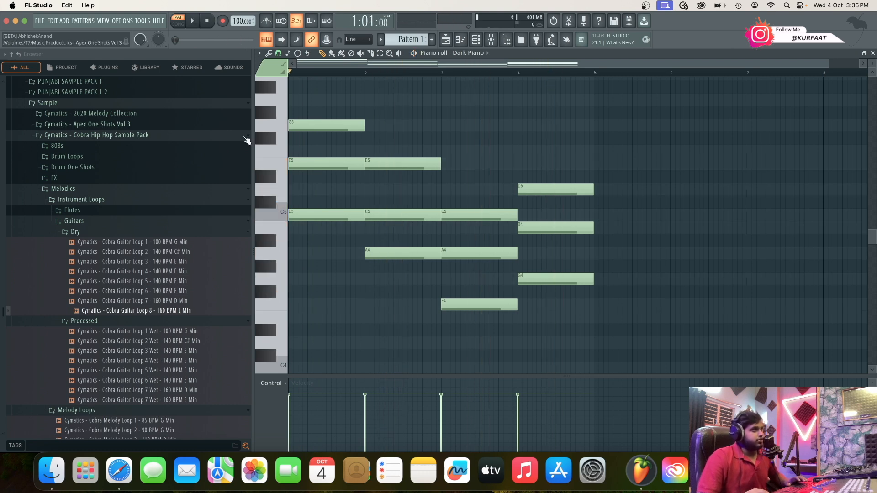
{"action": "scroll", "coordinate": [296, 155], "scroll_direction": "up", "scroll_amount": 1}
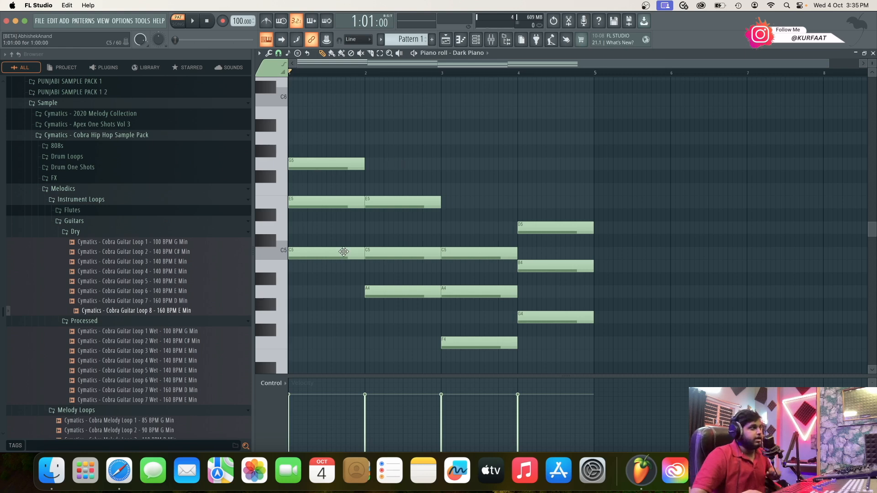
{"action": "left_click_drag", "start_coordinate": [872, 63], "coordinate": [872, 71]}
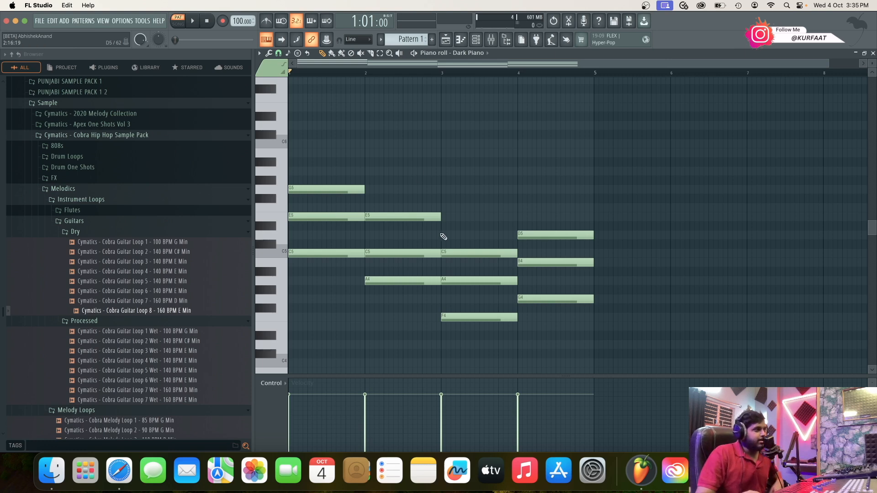
{"action": "left_click", "coordinate": [365, 214]}
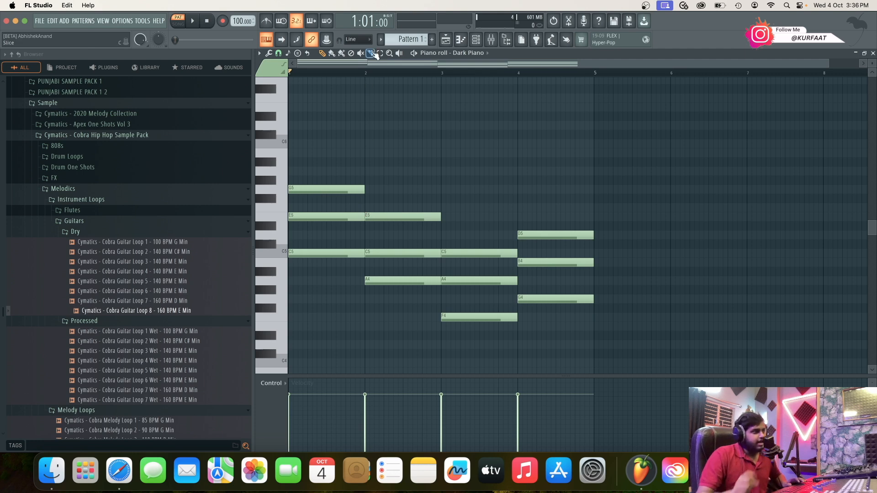
{"action": "left_click", "coordinate": [380, 53]}
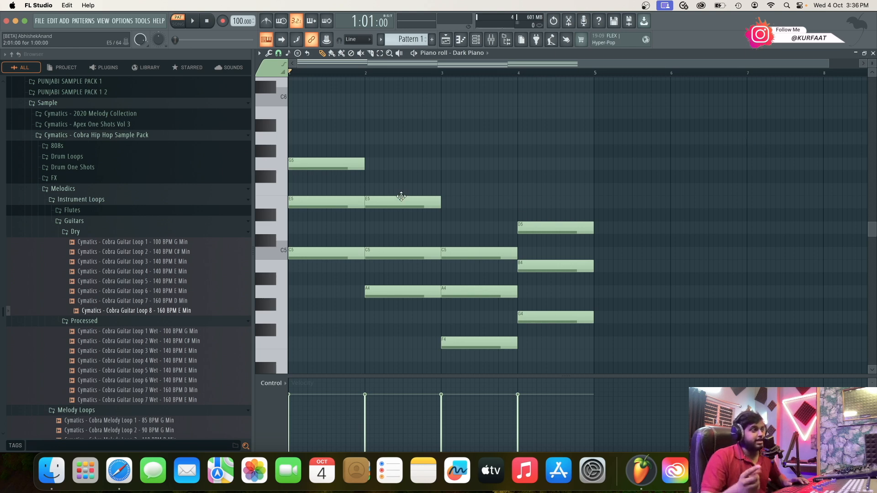
{"action": "scroll", "coordinate": [429, 205], "scroll_direction": "up", "scroll_amount": 1}
{"action": "scroll", "coordinate": [429, 208], "scroll_direction": "down", "scroll_amount": 1}
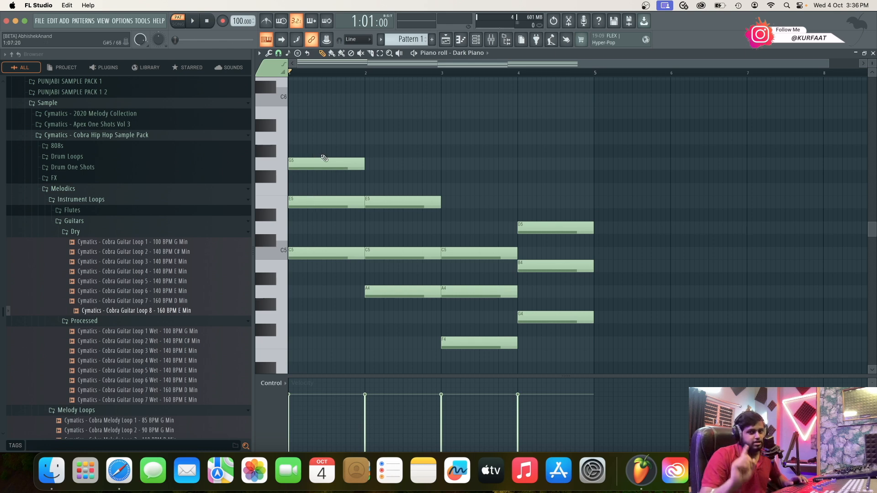
{"action": "left_click", "coordinate": [380, 53]}
{"action": "scroll", "coordinate": [378, 141], "scroll_direction": "up", "scroll_amount": 1}
{"action": "scroll", "coordinate": [379, 141], "scroll_direction": "up", "scroll_amount": 1}
{"action": "left_click", "coordinate": [274, 292]}
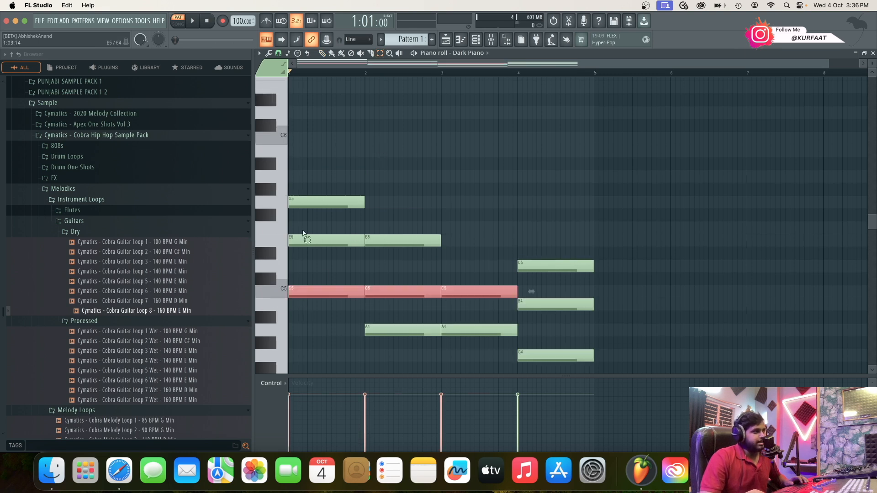
{"action": "scroll", "coordinate": [287, 150], "scroll_direction": "up", "scroll_amount": 1}
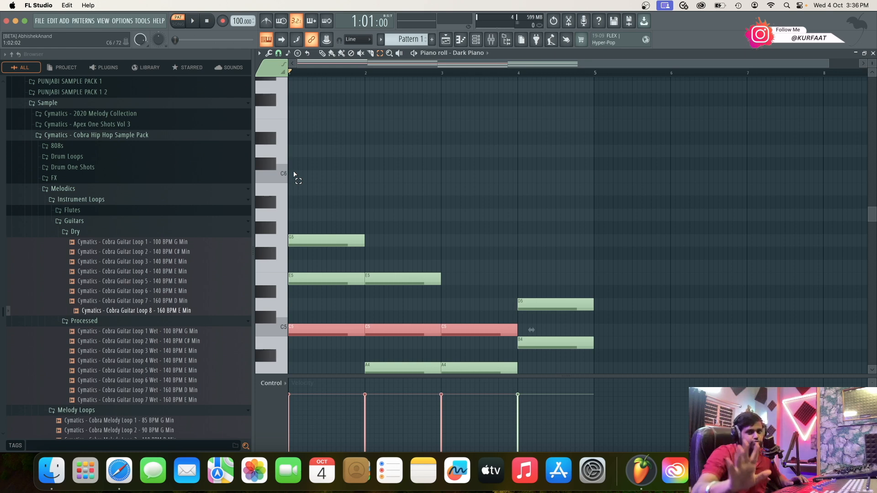
{"action": "scroll", "coordinate": [329, 247], "scroll_direction": "down", "scroll_amount": 1}
{"action": "left_click", "coordinate": [307, 303]}
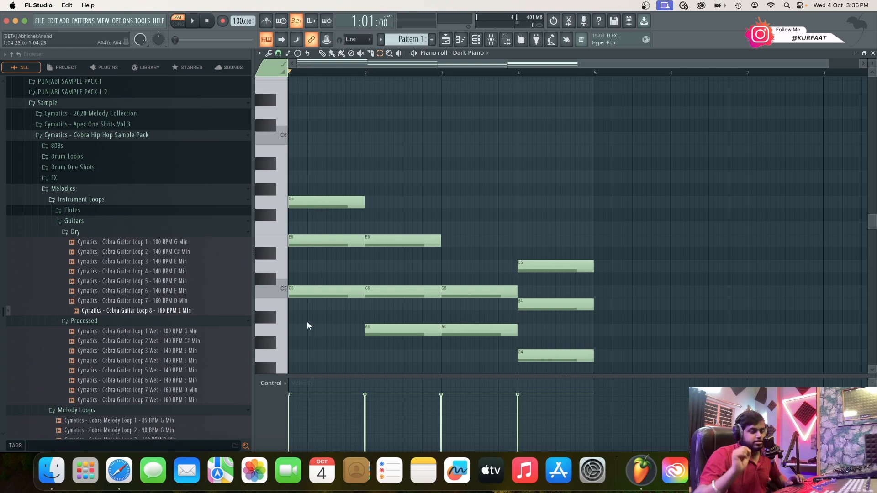
Try inversions of the first chord by raising its C5 note and its E5 note up one octave.
{"action": "left_click_drag", "start_coordinate": [306, 325], "coordinate": [326, 279]}
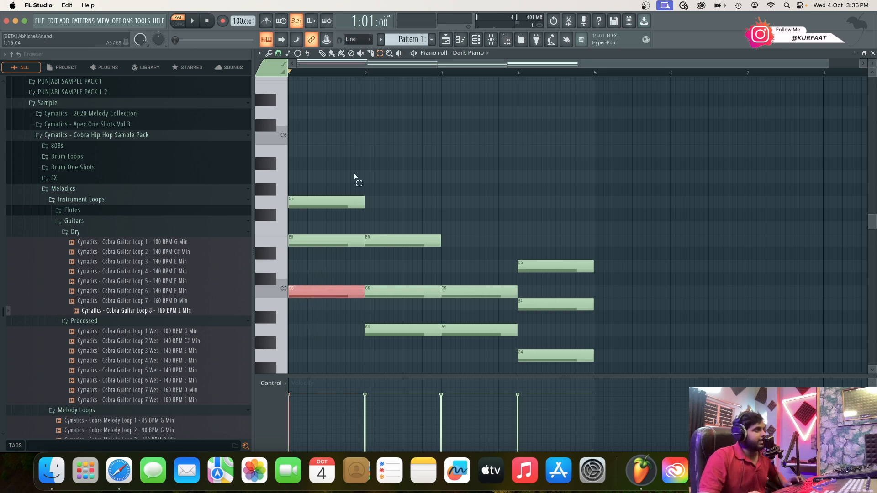
{"action": "key", "text": "ctrl+Up"}
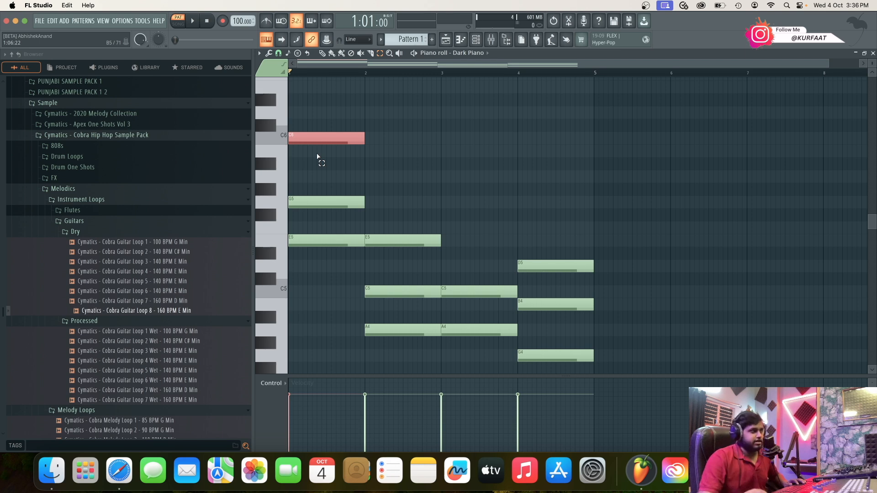
{"action": "scroll", "coordinate": [333, 228], "scroll_direction": "up", "scroll_amount": 1}
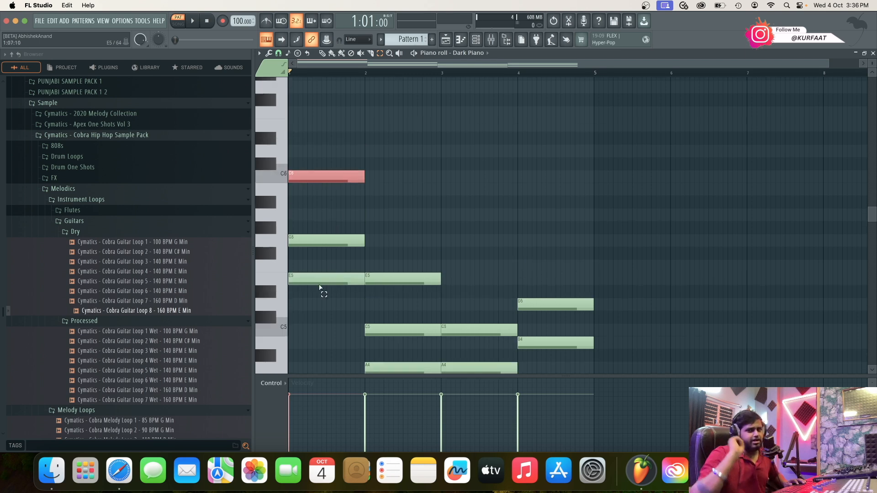
{"action": "left_click_drag", "start_coordinate": [309, 324], "coordinate": [330, 261]}
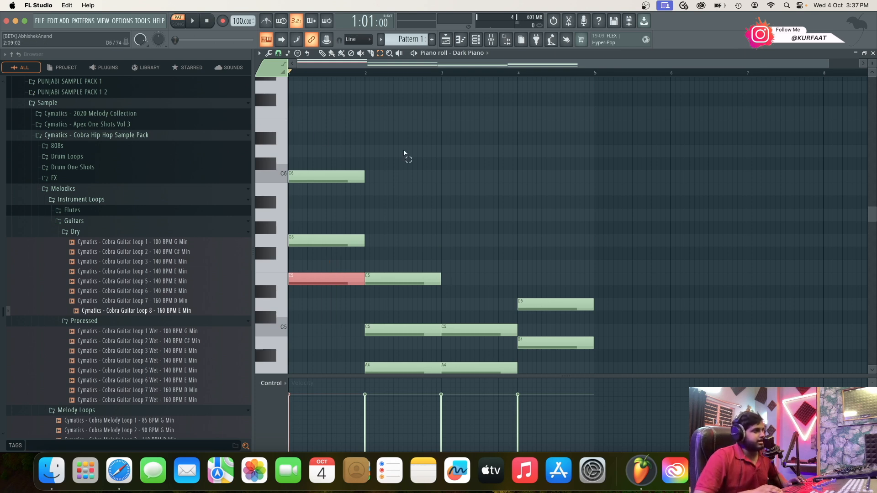
{"action": "key", "text": "ctrl+Up"}
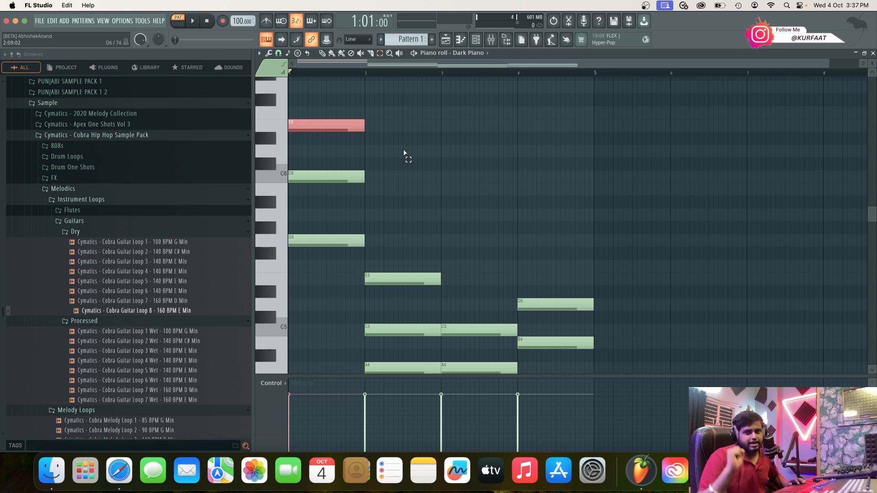
Raise the first chord's G5 note one octave to G6, moving the complete chord to the higher octave.
{"action": "scroll", "coordinate": [404, 154], "scroll_direction": "up", "scroll_amount": 2}
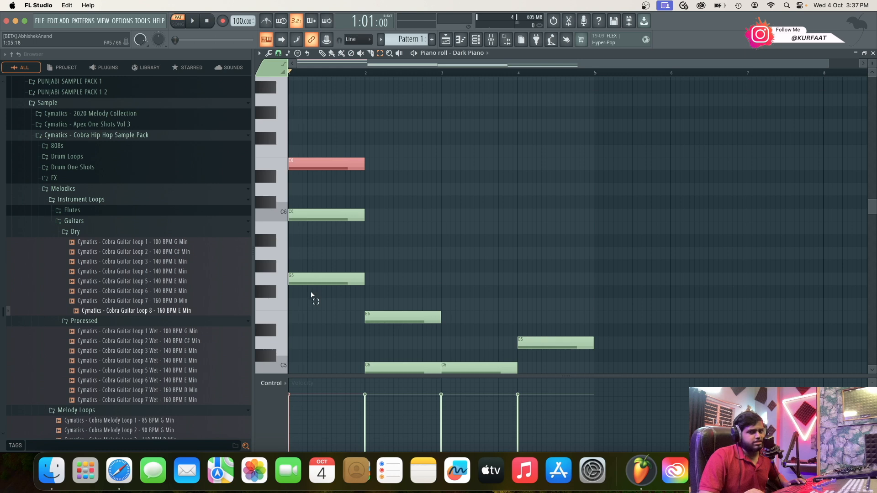
{"action": "scroll", "coordinate": [311, 293], "scroll_direction": "up", "scroll_amount": 2}
{"action": "left_click_drag", "start_coordinate": [313, 337], "coordinate": [332, 308]}
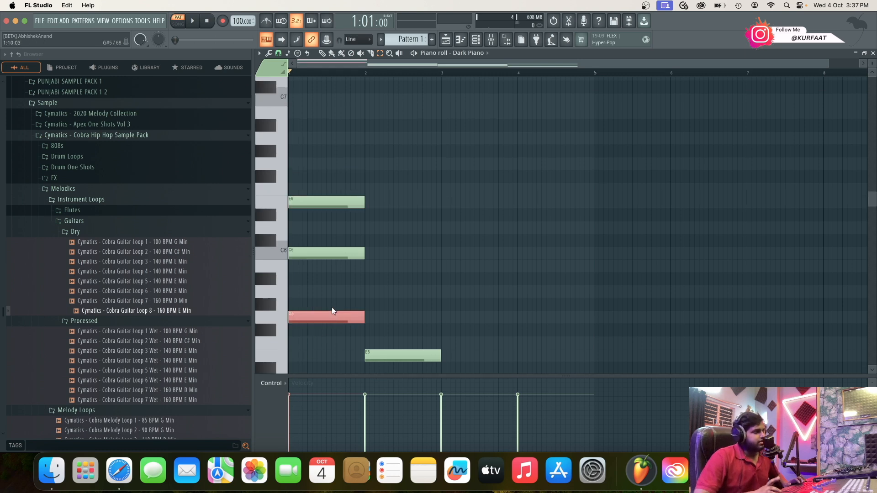
{"action": "key", "text": "ctrl+Up"}
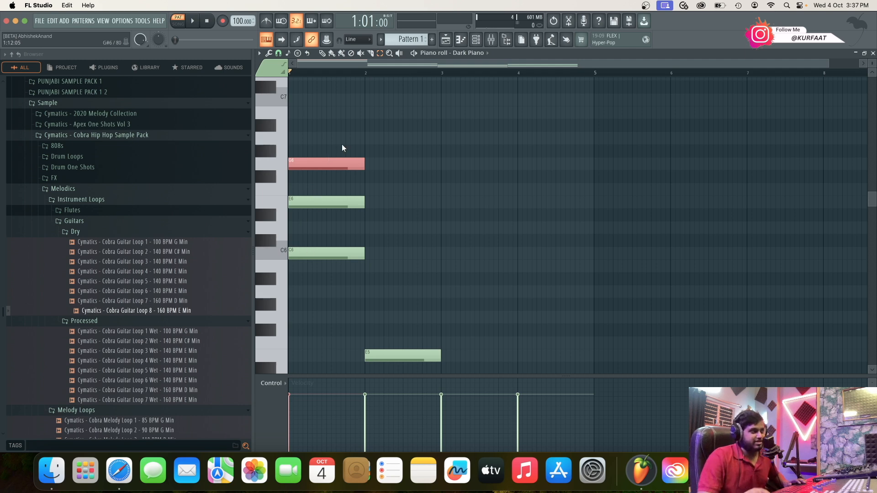
Lower the first chord's G, E and C notes one octave to G5, E5 and C5 and deselect them.
{"action": "key", "text": "ctrl+Down"}
{"action": "left_click", "coordinate": [341, 202]}
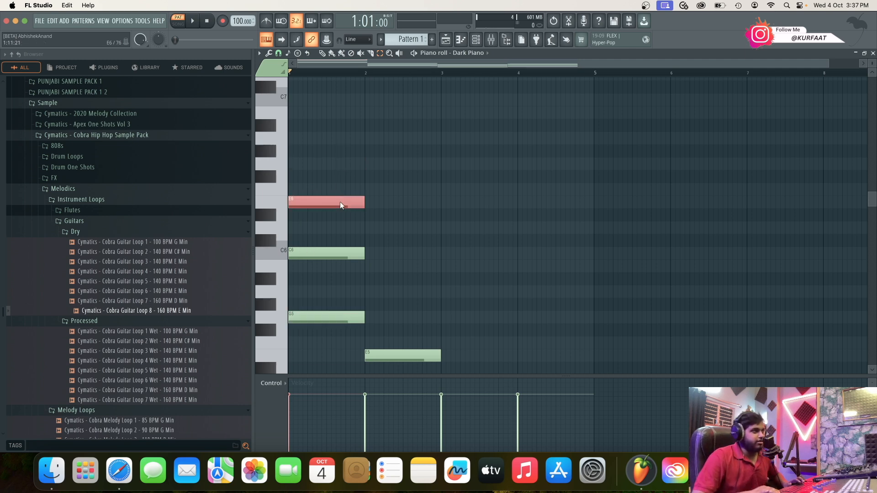
{"action": "key", "text": "ctrl+Down"}
{"action": "left_click_drag", "start_coordinate": [340, 201], "coordinate": [335, 266]}
{"action": "key", "text": "ctrl+Down"}
{"action": "scroll", "coordinate": [340, 268], "scroll_direction": "down", "scroll_amount": 6}
{"action": "scroll", "coordinate": [351, 269], "scroll_direction": "up", "scroll_amount": 2}
{"action": "scroll", "coordinate": [353, 268], "scroll_direction": "down", "scroll_amount": 1}
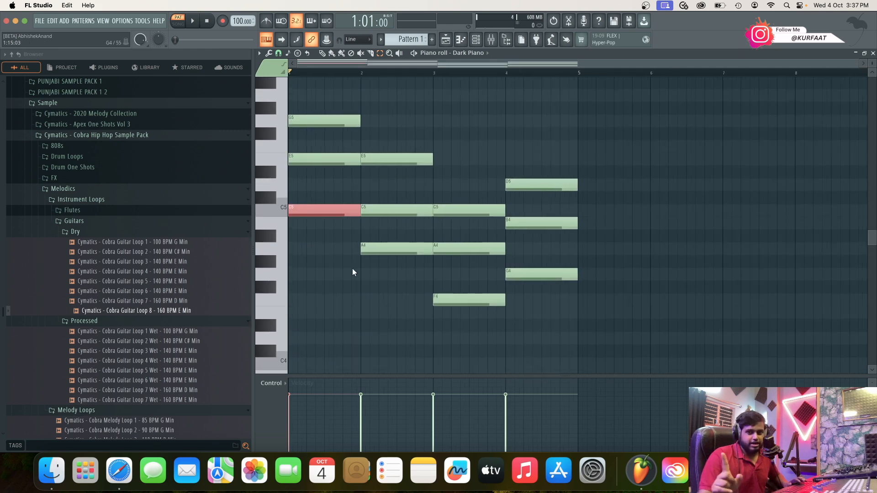
{"action": "left_click", "coordinate": [331, 270]}
{"action": "scroll", "coordinate": [326, 269], "scroll_direction": "up", "scroll_amount": 3}
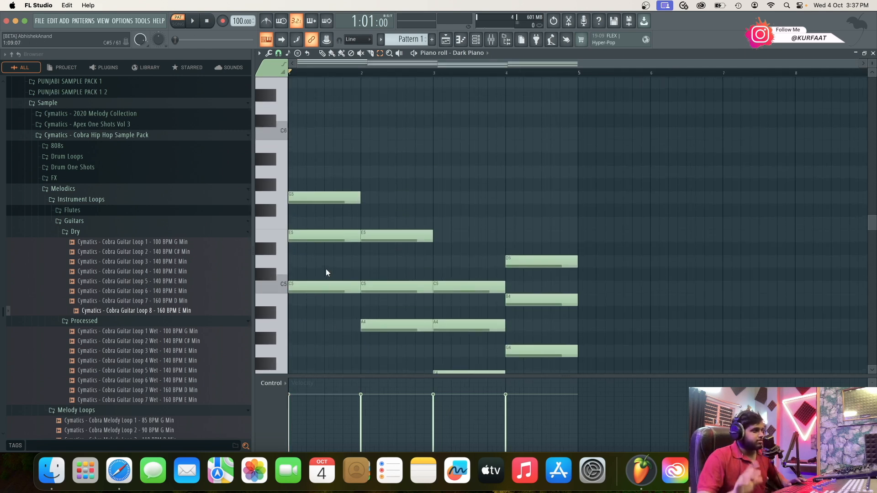
{"action": "scroll", "coordinate": [326, 268], "scroll_direction": "down", "scroll_amount": 3}
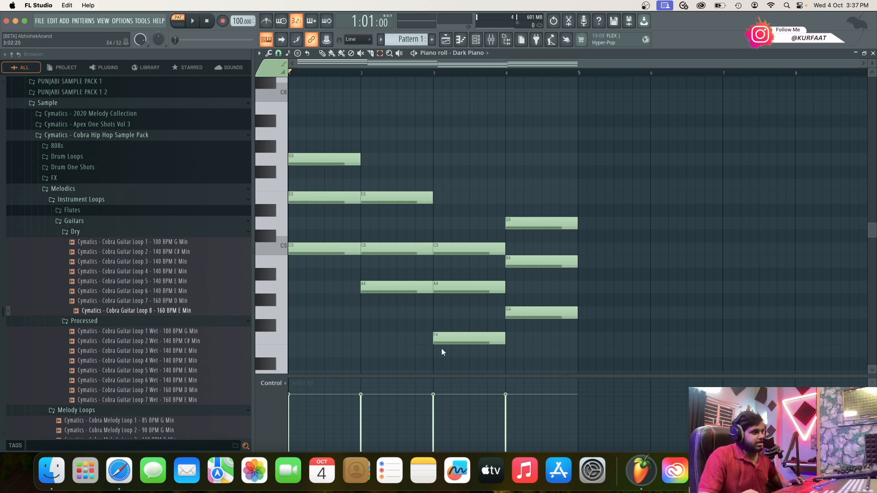
Invert the third and fourth chords by raising their lowest notes, F4 and G4, up one octave.
{"action": "left_click_drag", "start_coordinate": [457, 357], "coordinate": [476, 318]}
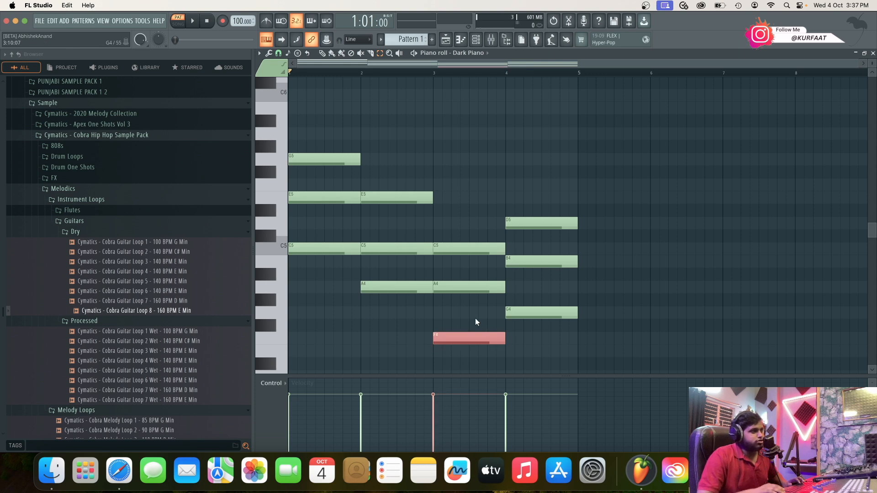
{"action": "key", "text": "ctrl+Up"}
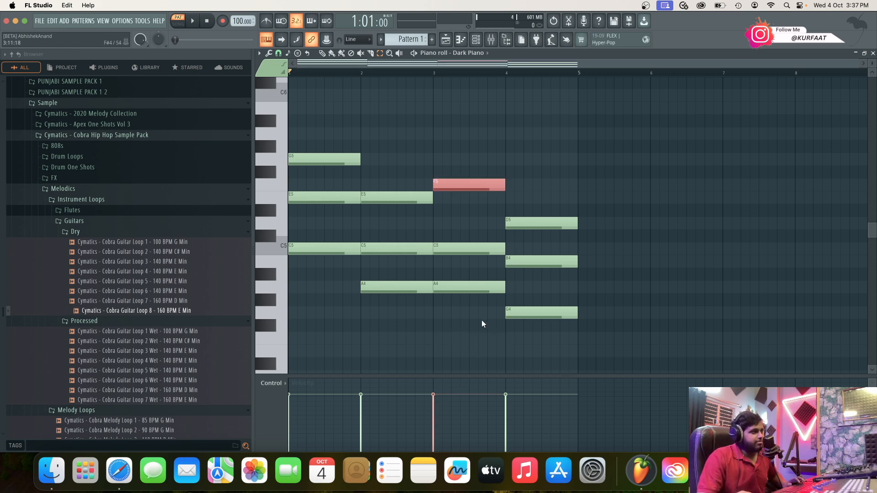
{"action": "left_click_drag", "start_coordinate": [535, 359], "coordinate": [561, 314]}
{"action": "key", "text": "ctrl+Up"}
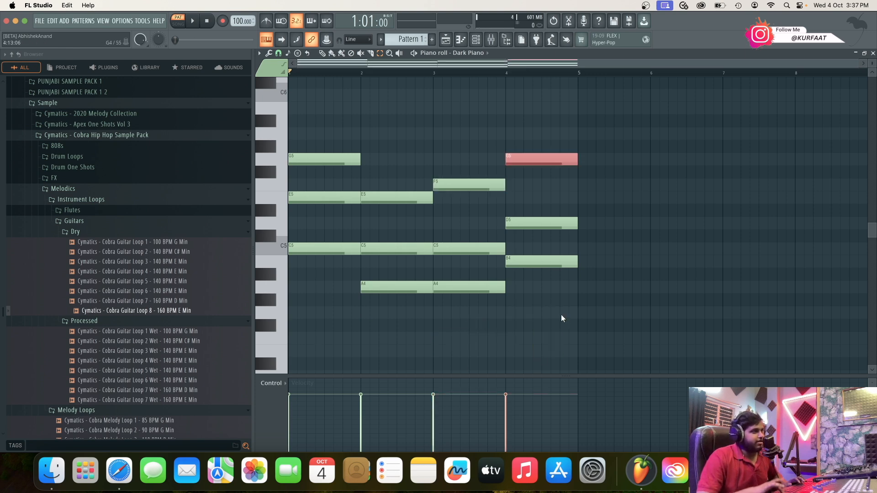
{"action": "key", "text": "ctrl+Down"}
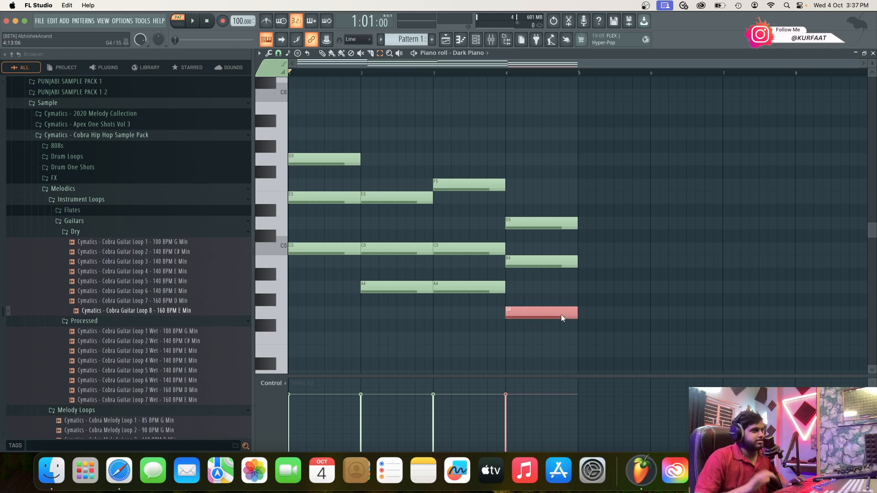
{"action": "key", "text": "ctrl+Up"}
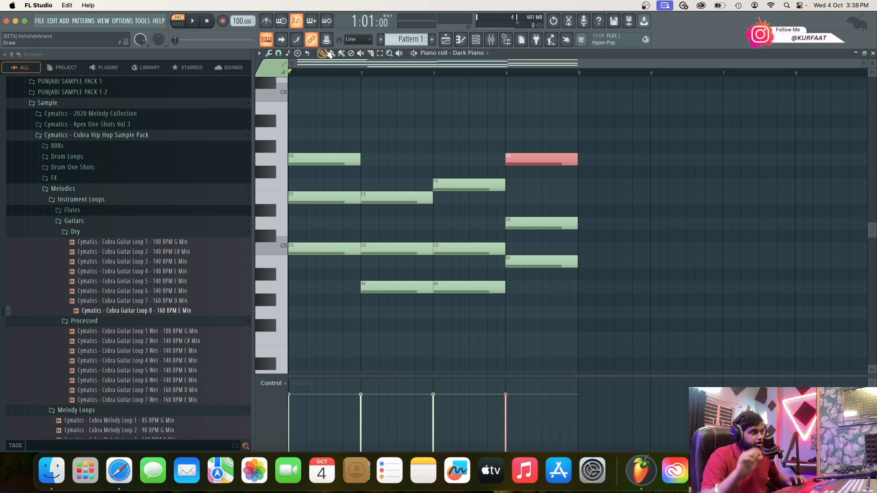
Play back the progression with the inverted third and fourth chords.
{"action": "key", "text": "space"}
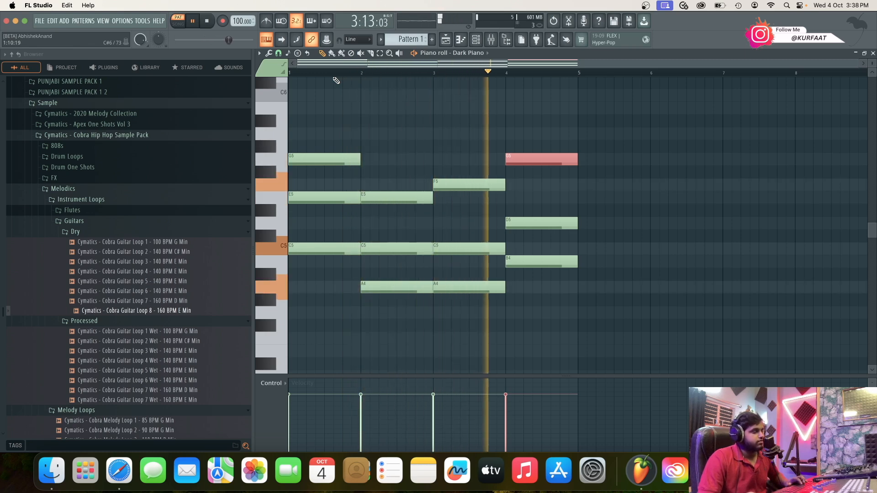
{"action": "key", "text": "space"}
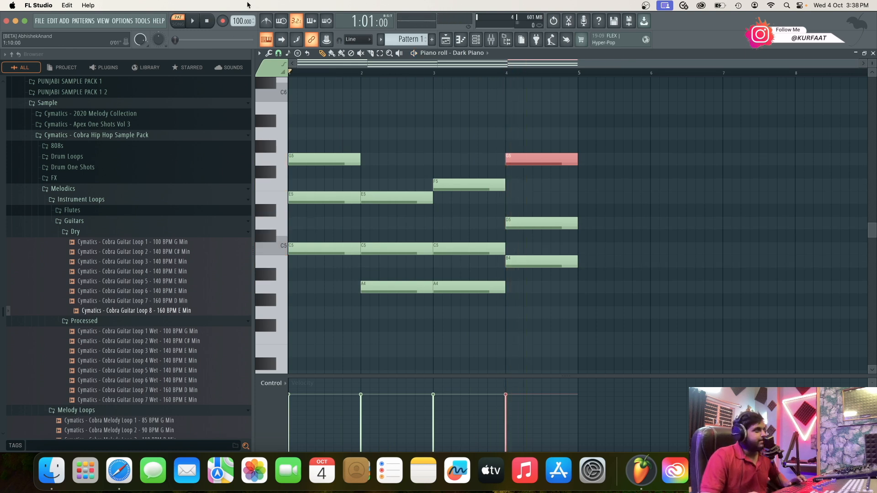
{"action": "scroll", "coordinate": [283, 160], "scroll_direction": "up", "scroll_amount": 2}
{"action": "scroll", "coordinate": [283, 161], "scroll_direction": "up", "scroll_amount": 1}
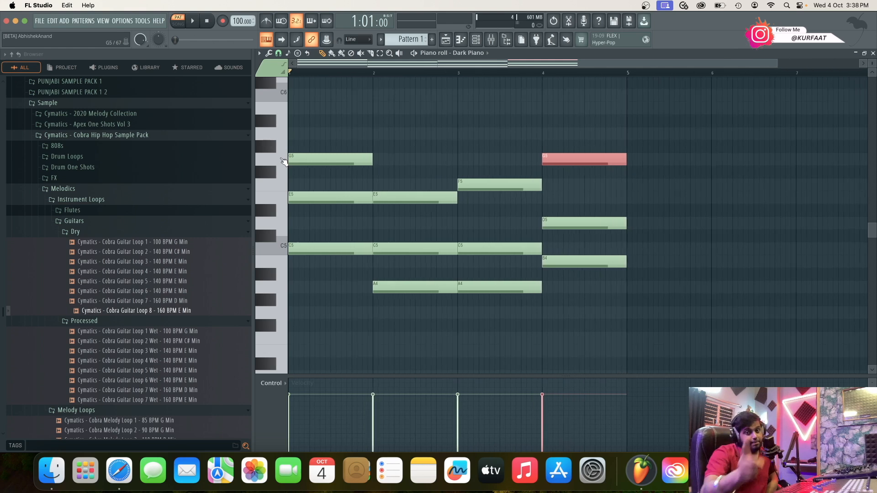
{"action": "scroll", "coordinate": [283, 160], "scroll_direction": "up", "scroll_amount": 1}
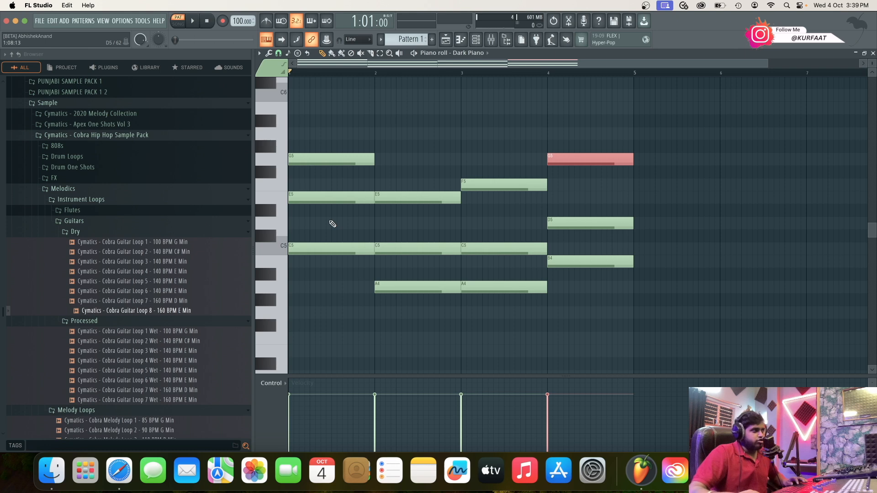
{"action": "key", "text": "space"}
{"action": "key", "text": "space"}
{"action": "key", "text": "space"}
{"action": "key", "text": "space"}
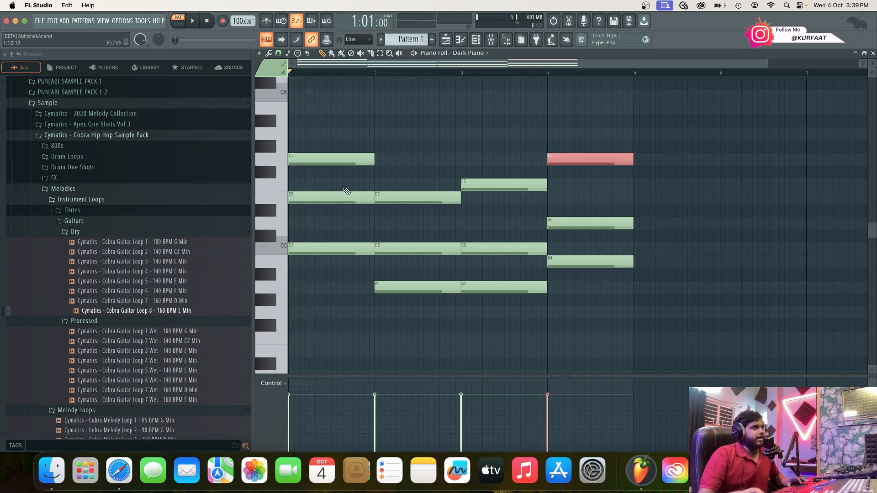
{"action": "scroll", "coordinate": [235, 207], "scroll_direction": "down", "scroll_amount": 15}
{"action": "scroll", "coordinate": [234, 207], "scroll_direction": "down", "scroll_amount": 15}
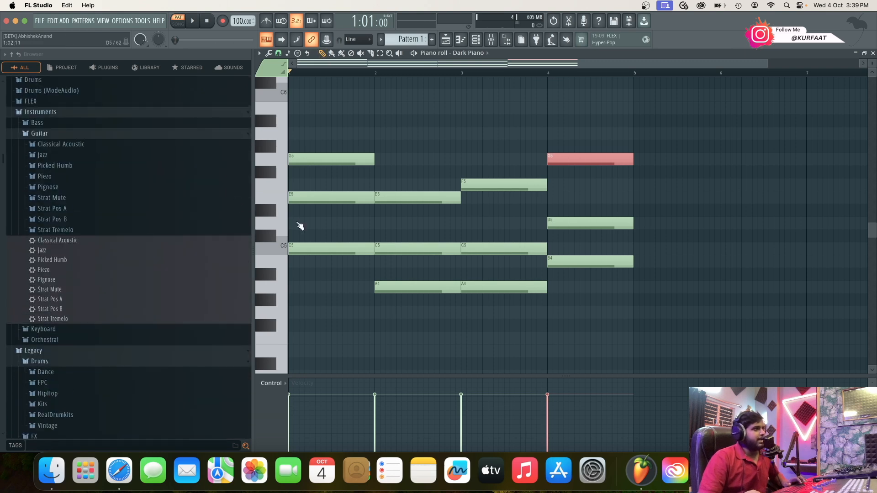
{"action": "scroll", "coordinate": [282, 223], "scroll_direction": "up", "scroll_amount": 4}
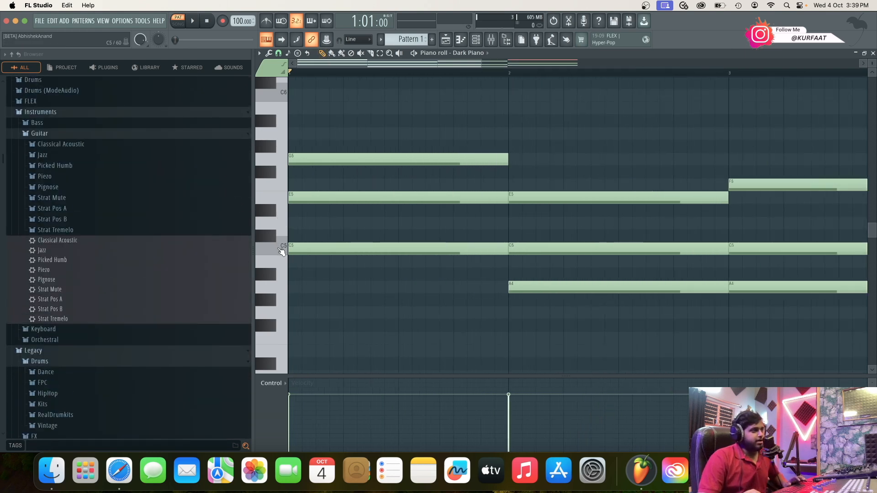
{"action": "left_click", "coordinate": [279, 249]}
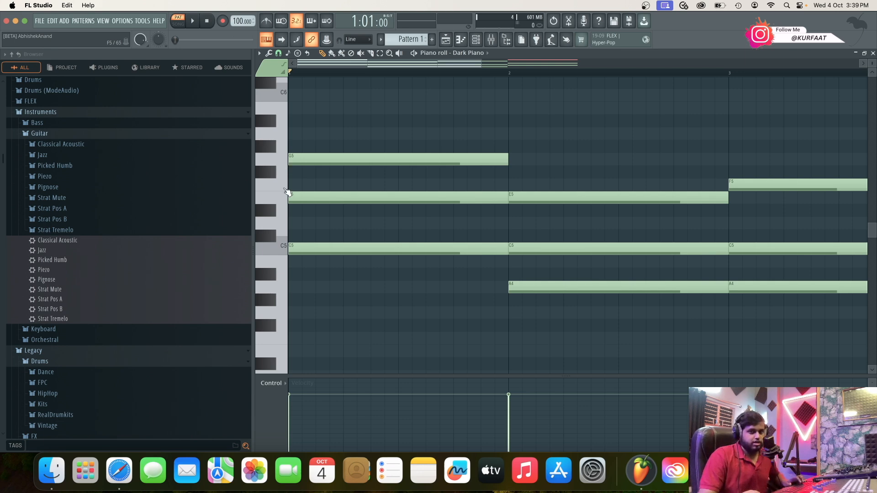
{"action": "scroll", "coordinate": [279, 194], "scroll_direction": "down", "scroll_amount": 2}
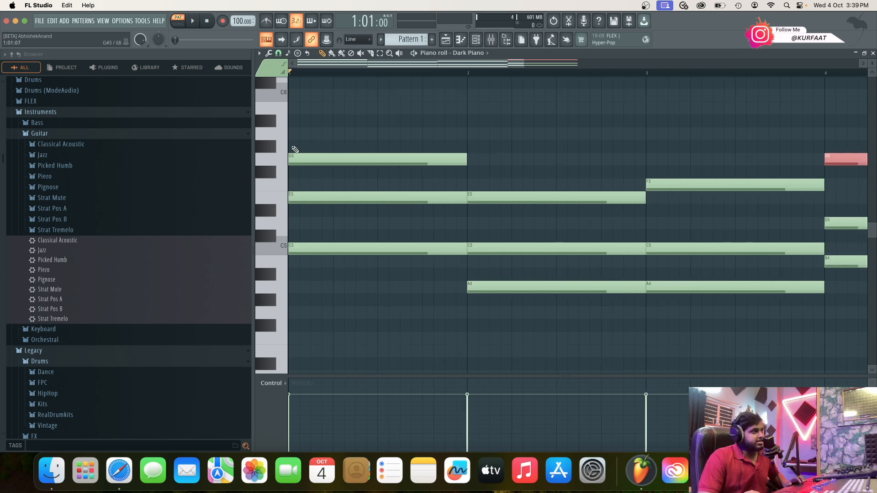
{"action": "left_click", "coordinate": [399, 53]}
{"action": "left_click", "coordinate": [386, 141]}
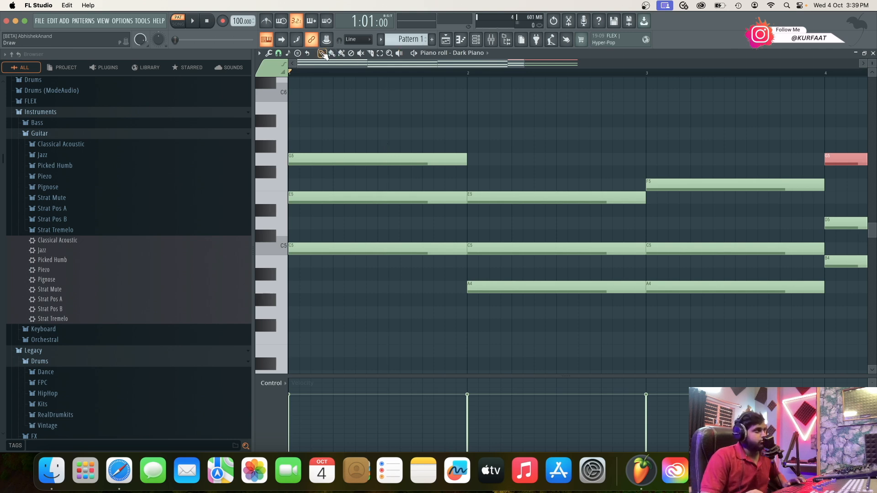
Set the piano roll's snap to none so notes can be moved freely.
{"action": "left_click", "coordinate": [278, 53]}
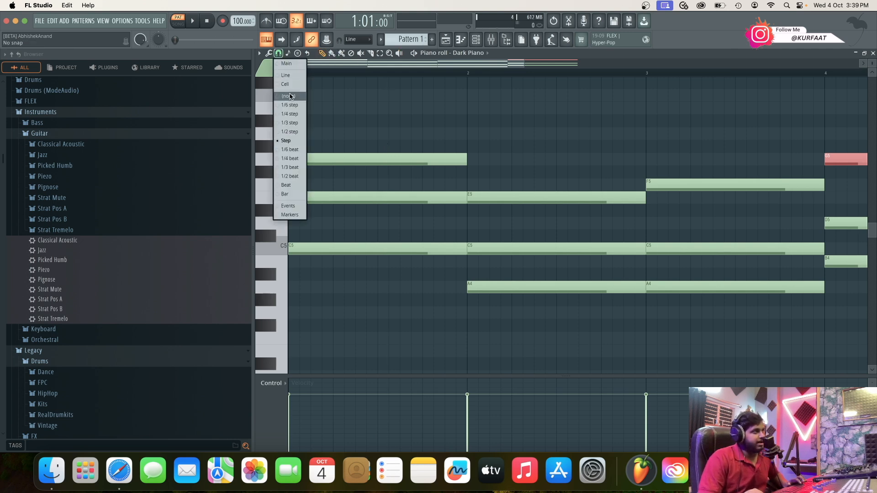
{"action": "left_click", "coordinate": [288, 85]}
{"action": "scroll", "coordinate": [293, 194], "scroll_direction": "up", "scroll_amount": 3}
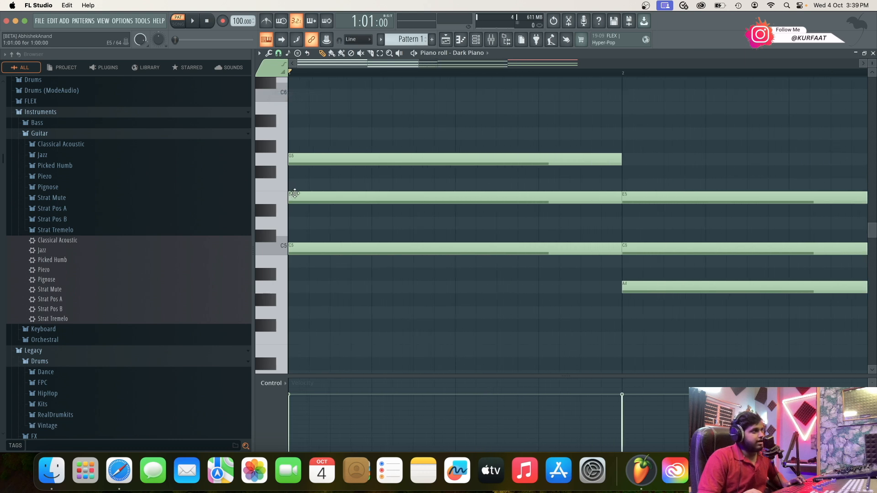
{"action": "left_click", "coordinate": [278, 54]}
{"action": "left_click", "coordinate": [397, 67]}
Strum the first chord by starting its E5 slightly late and its G5 at about 1:01:23, and play it back.
{"action": "left_click_drag", "start_coordinate": [314, 199], "coordinate": [321, 199]}
{"action": "left_click_drag", "start_coordinate": [311, 161], "coordinate": [331, 162]}
{"action": "key", "text": "space"}
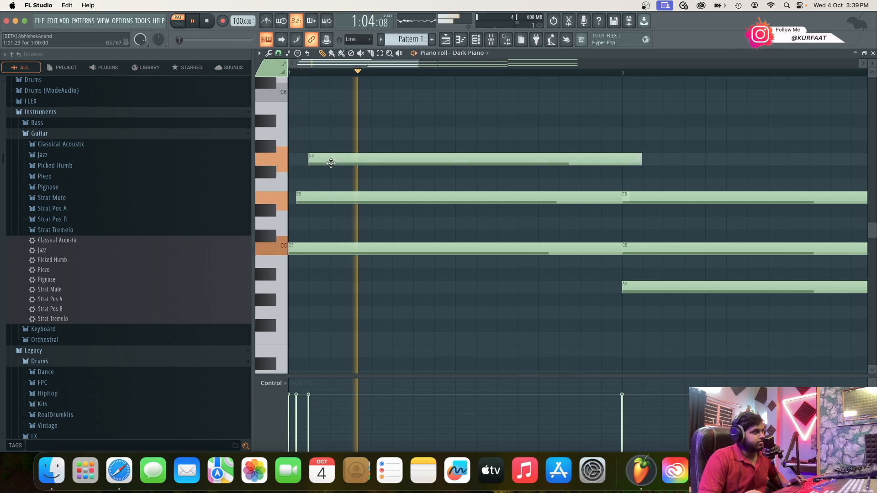
{"action": "key", "text": "space"}
{"action": "scroll", "coordinate": [330, 175], "scroll_direction": "down", "scroll_amount": 3}
{"action": "key", "text": "space"}
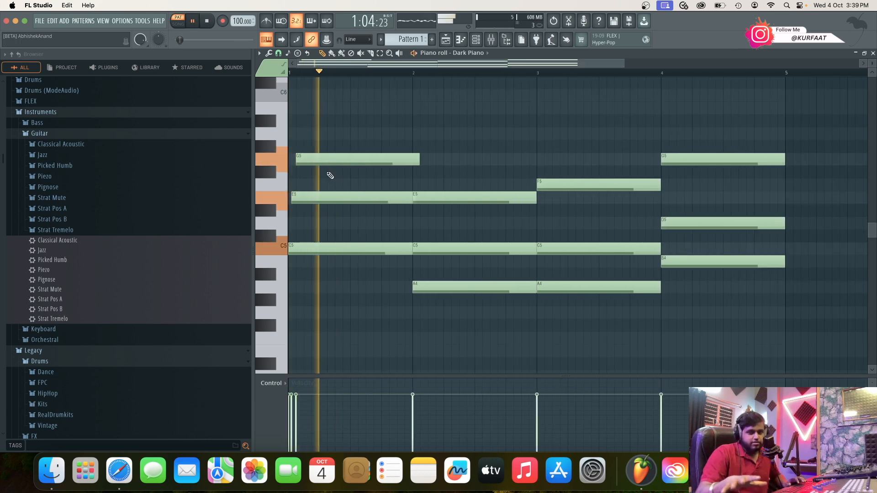
Lower the velocities of the first chord's E5 and G5, with G5 softer than E5, and play the chord back.
{"action": "key", "text": "space"}
{"action": "scroll", "coordinate": [246, 233], "scroll_direction": "up", "scroll_amount": 20}
{"action": "scroll", "coordinate": [268, 247], "scroll_direction": "up", "scroll_amount": 5}
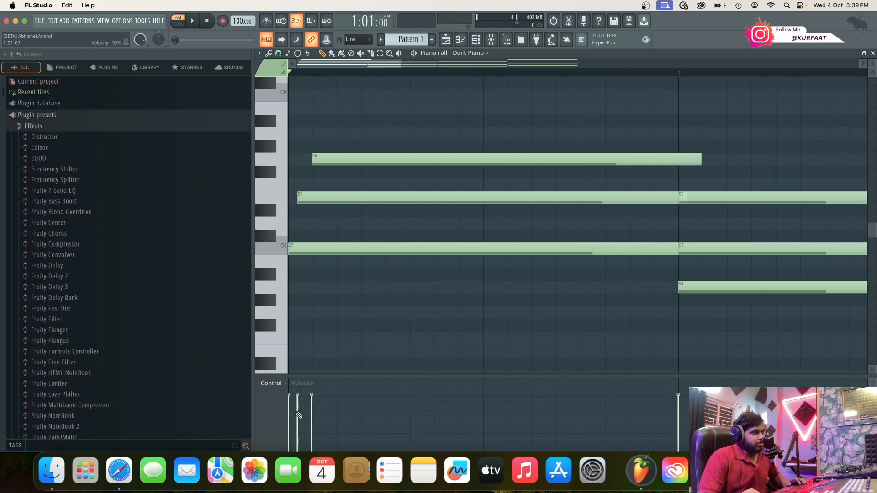
{"action": "mouse_move", "coordinate": [298, 402]}
{"action": "left_mouse_down"}
{"action": "mouse_move", "coordinate": [299, 427]}
{"action": "mouse_move", "coordinate": [313, 411]}
{"action": "mouse_move", "coordinate": [299, 422]}
{"action": "mouse_move", "coordinate": [298, 404]}
{"action": "mouse_move", "coordinate": [313, 411]}
{"action": "left_mouse_up"}
{"action": "key", "text": "space"}
{"action": "key", "text": "space"}
{"action": "key", "text": "space"}
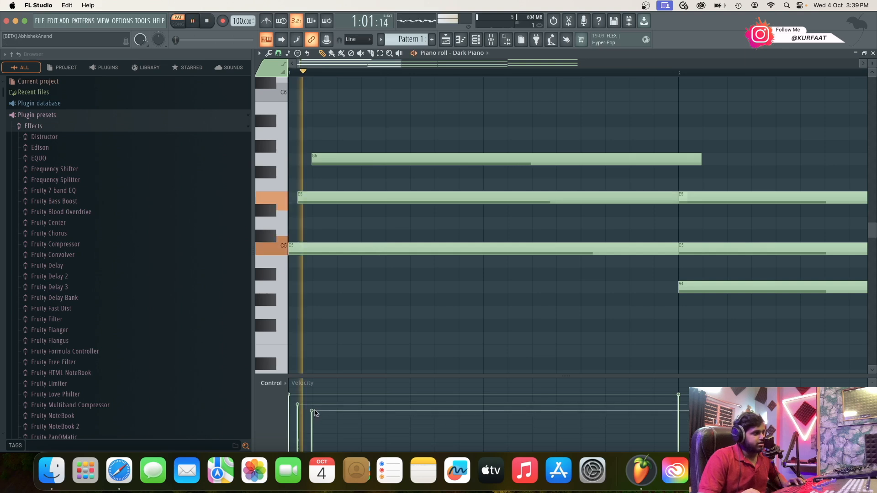
{"action": "scroll", "coordinate": [392, 319], "scroll_direction": "down", "scroll_amount": 2}
{"action": "key", "text": "space"}
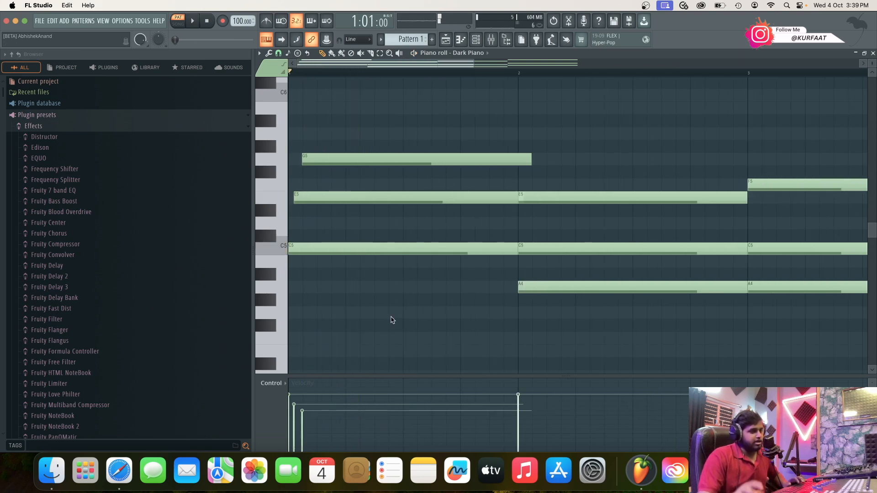
{"action": "key", "text": "space"}
{"action": "key", "text": "space"}
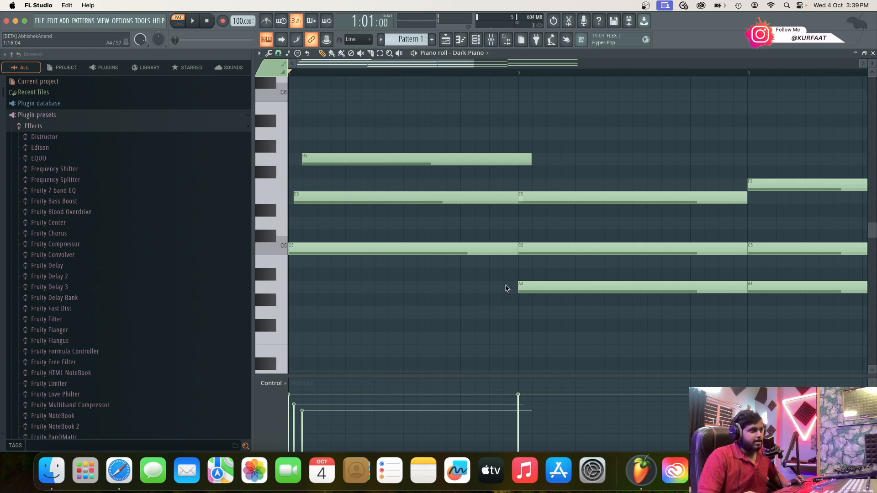
Strum the second chord by starting its C5 slightly late and its E5 a little later, and play it back.
{"action": "scroll", "coordinate": [378, 281], "scroll_direction": "down", "scroll_amount": 2}
{"action": "scroll", "coordinate": [378, 281], "scroll_direction": "up", "scroll_amount": 4}
{"action": "left_click_drag", "start_coordinate": [393, 251], "coordinate": [401, 249]}
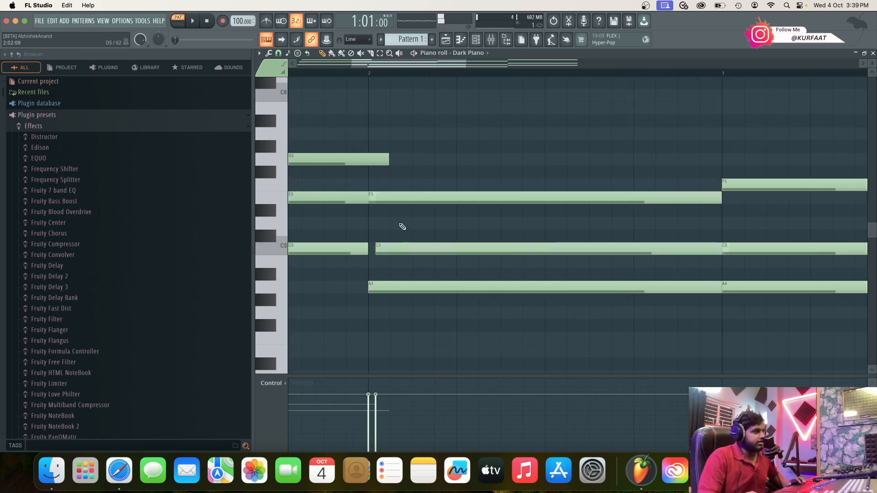
{"action": "left_click_drag", "start_coordinate": [393, 203], "coordinate": [415, 206]}
{"action": "scroll", "coordinate": [450, 271], "scroll_direction": "down", "scroll_amount": 1}
{"action": "key", "text": "space"}
{"action": "scroll", "coordinate": [486, 353], "scroll_direction": "down", "scroll_amount": 2}
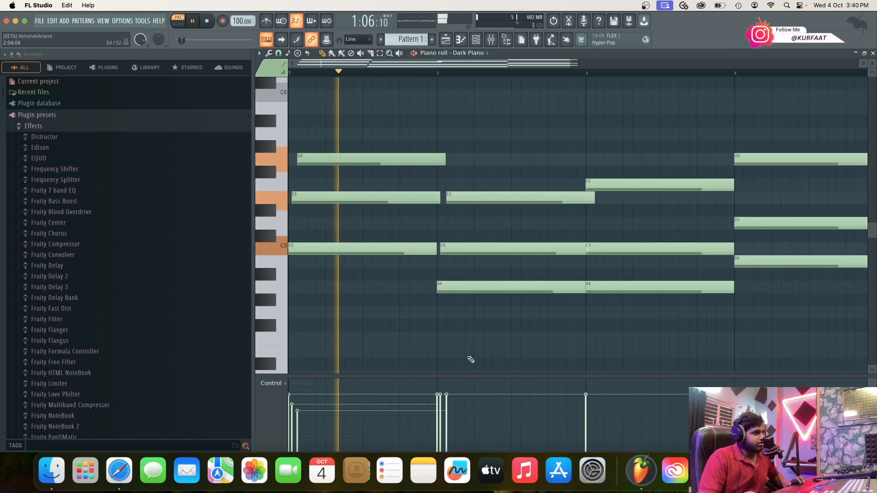
Lower the velocities of the second chord's C5 and E5 slightly and play the progression back.
{"action": "scroll", "coordinate": [449, 384], "scroll_direction": "up", "scroll_amount": 4}
{"action": "key", "text": "space"}
{"action": "left_click_drag", "start_coordinate": [419, 414], "coordinate": [447, 404]}
{"action": "scroll", "coordinate": [457, 377], "scroll_direction": "down", "scroll_amount": 5}
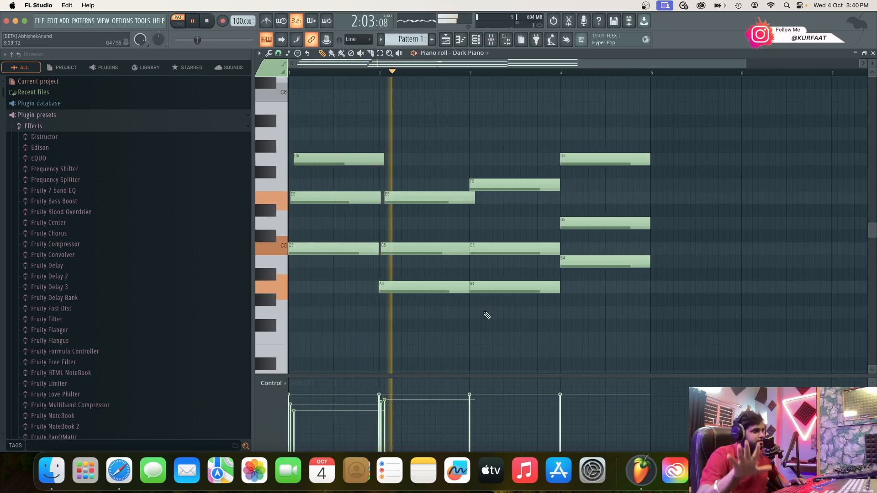
Strum the third chord by delaying its C5 slightly and its F5 a little more, and lower both notes' velocities.
{"action": "scroll", "coordinate": [485, 314], "scroll_direction": "up", "scroll_amount": 4}
{"action": "key", "text": "space"}
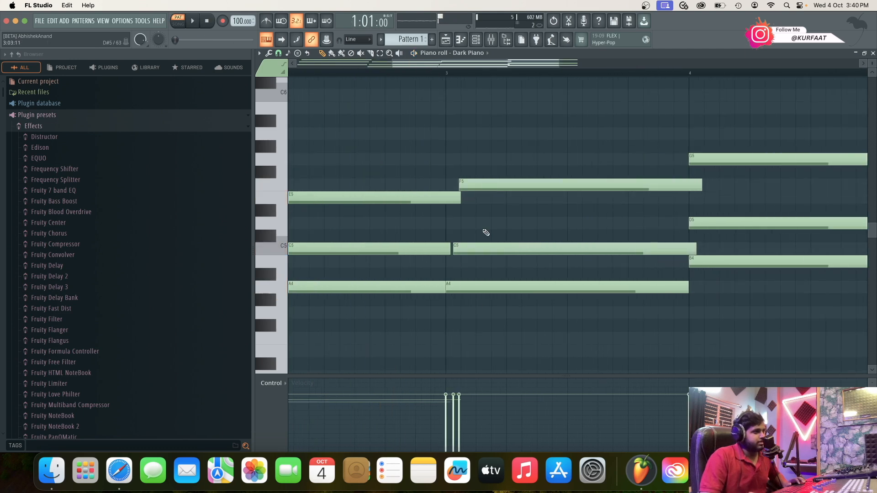
{"action": "left_click_drag", "start_coordinate": [453, 419], "coordinate": [455, 411]}
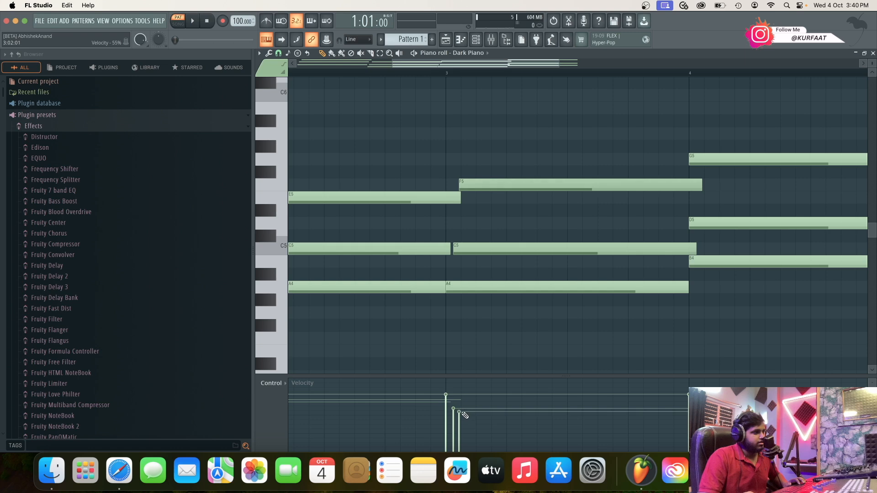
{"action": "key", "text": "space"}
Set the playback start to 2:13:19 and rebalance the third chord's velocities, with F5 softer than C5.
{"action": "scroll", "coordinate": [500, 319], "scroll_direction": "down", "scroll_amount": 4}
{"action": "left_click", "coordinate": [459, 73]}
{"action": "key", "text": "space"}
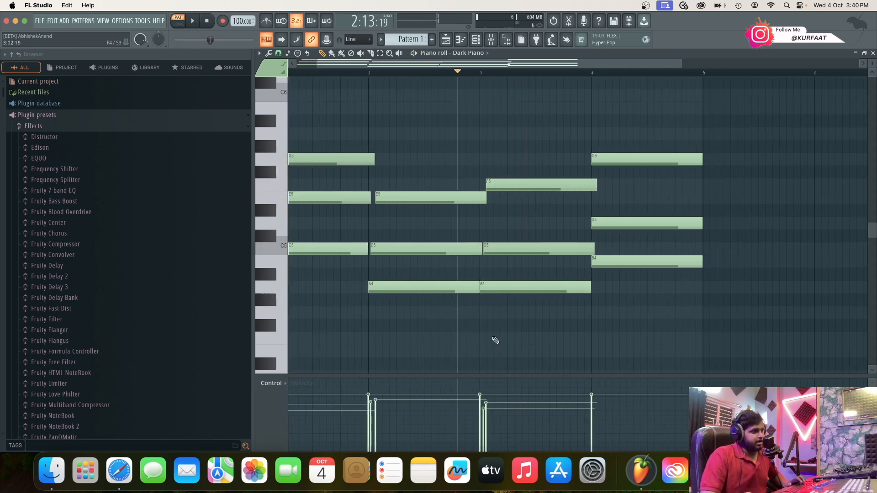
{"action": "scroll", "coordinate": [493, 336], "scroll_direction": "up", "scroll_amount": 4}
{"action": "left_click_drag", "start_coordinate": [480, 419], "coordinate": [473, 408]}
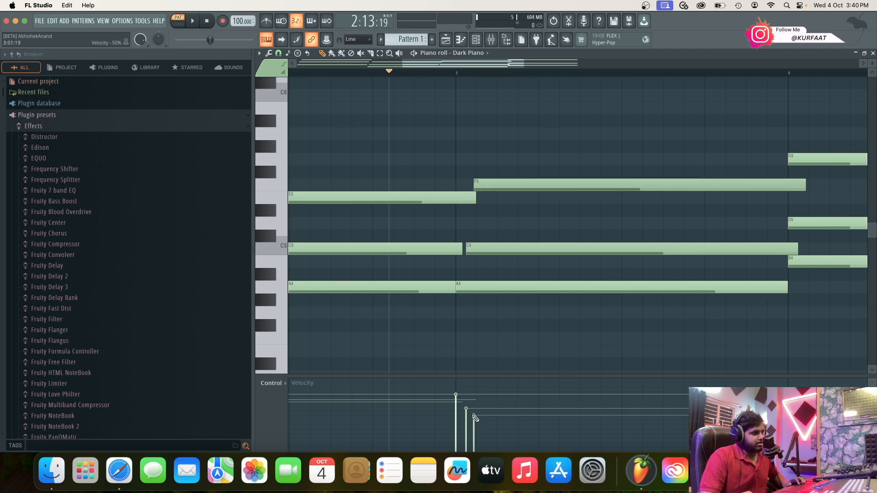
{"action": "key", "text": "space"}
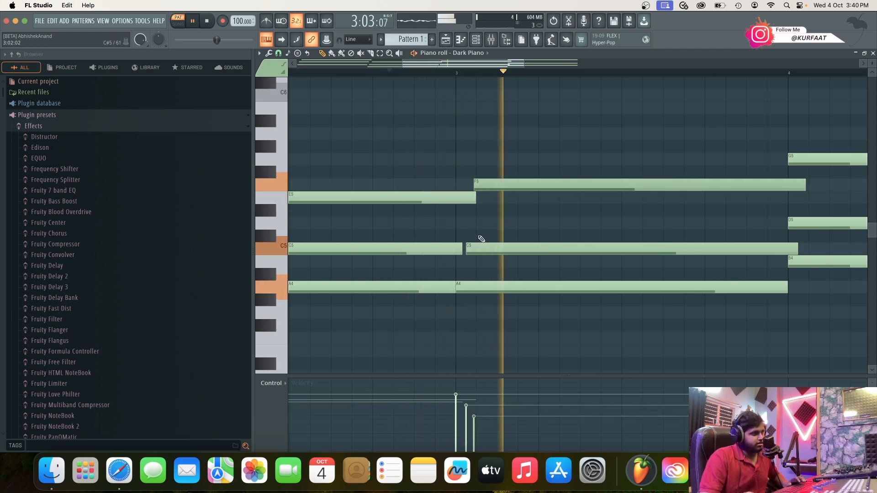
Try other strum starts for the third chord, moving C5 as late as 3:01:21 and F5 as late as 3:02:14, and play them back.
{"action": "key", "text": "space"}
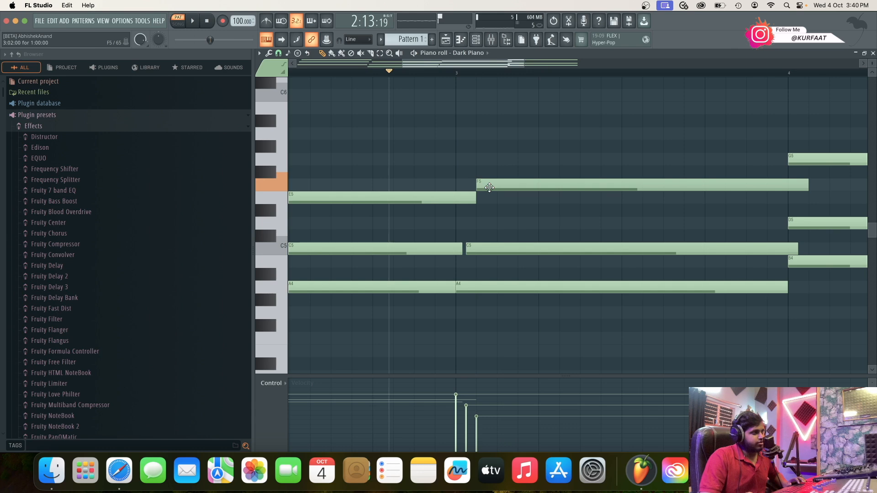
{"action": "key", "text": "space"}
{"action": "left_click_drag", "start_coordinate": [488, 248], "coordinate": [492, 248]}
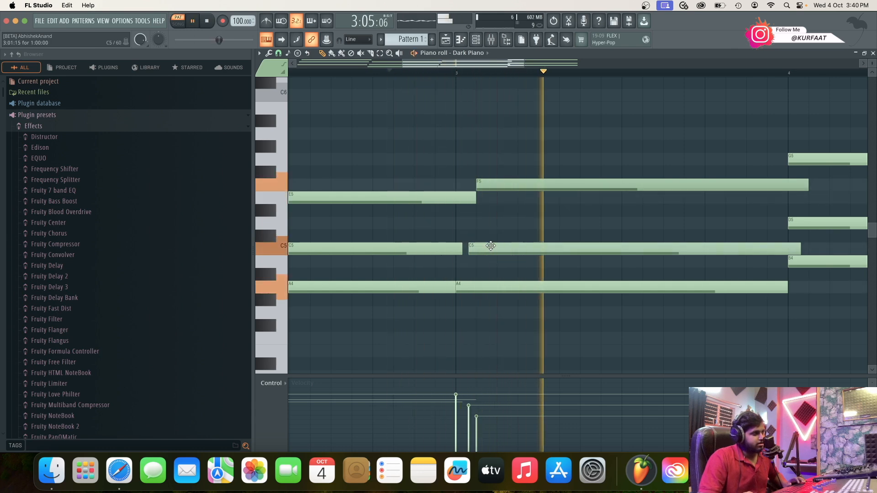
{"action": "key", "text": "space"}
{"action": "key", "text": "space"}
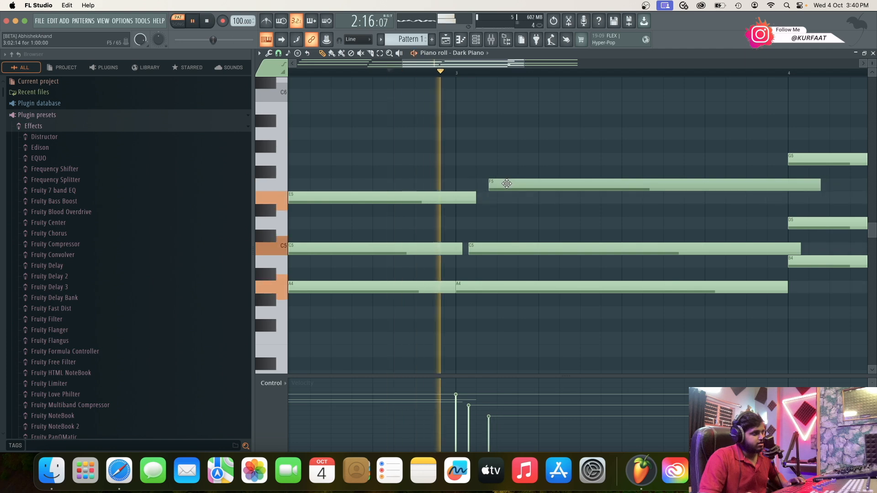
{"action": "key", "text": "space"}
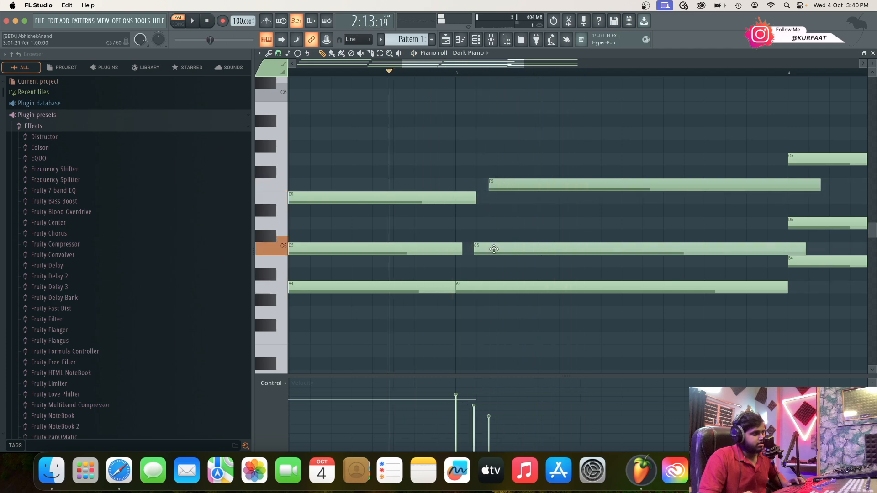
{"action": "key", "text": "space"}
{"action": "scroll", "coordinate": [493, 249], "scroll_direction": "down", "scroll_amount": 3}
{"action": "key", "text": "space"}
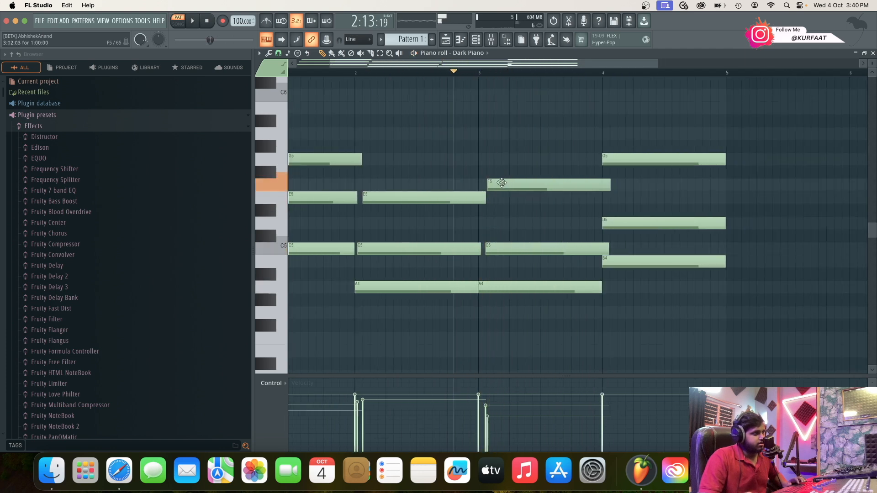
{"action": "key", "text": "space"}
{"action": "scroll", "coordinate": [501, 184], "scroll_direction": "up", "scroll_amount": 3}
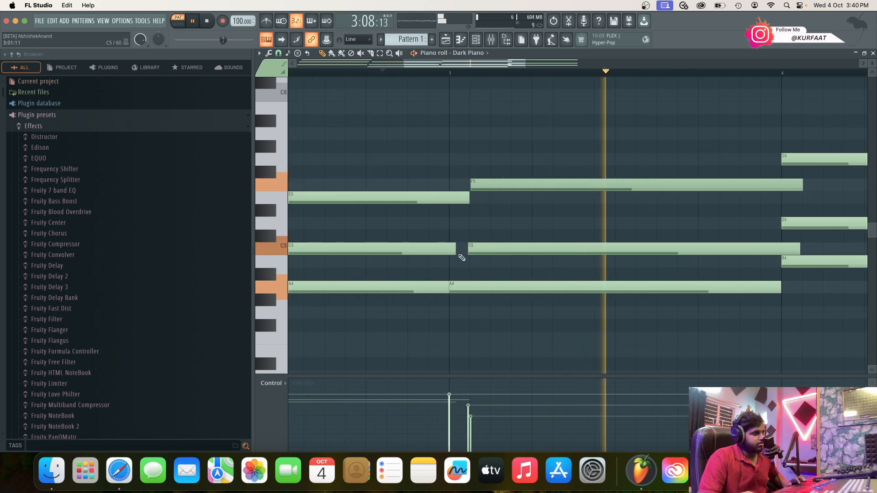
Start the third chord's C5 at 3:01:14 and its F5 at about 3:02:00, and play it back.
{"action": "key", "text": "space"}
{"action": "scroll", "coordinate": [465, 197], "scroll_direction": "up", "scroll_amount": 1}
{"action": "scroll", "coordinate": [486, 188], "scroll_direction": "down", "scroll_amount": 2}
{"action": "key", "text": "space"}
{"action": "key", "text": "space"}
{"action": "scroll", "coordinate": [493, 221], "scroll_direction": "up", "scroll_amount": 4}
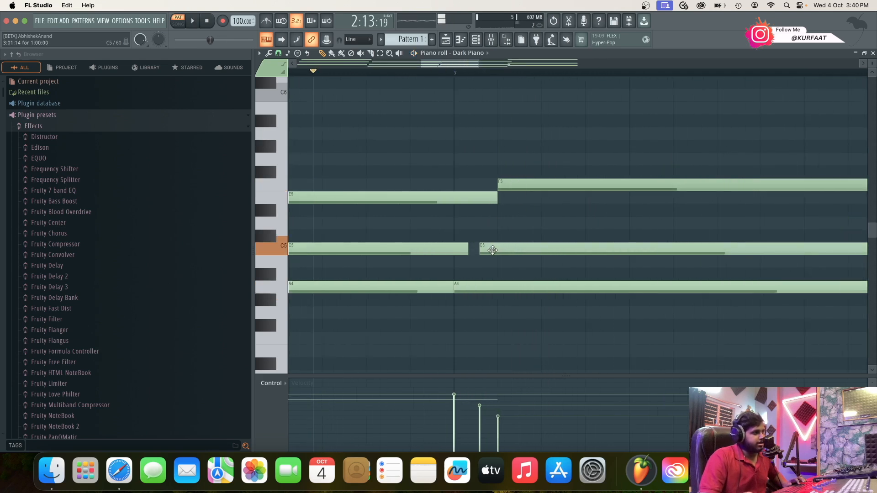
{"action": "key", "text": "space"}
{"action": "scroll", "coordinate": [491, 249], "scroll_direction": "down", "scroll_amount": 3}
{"action": "scroll", "coordinate": [495, 254], "scroll_direction": "up", "scroll_amount": 3}
{"action": "key", "text": "space"}
Strum the fourth chord by starting D5 slightly late and G5 at about 4:02:00, and play it back from 3:15:16.
{"action": "scroll", "coordinate": [530, 258], "scroll_direction": "down", "scroll_amount": 3}
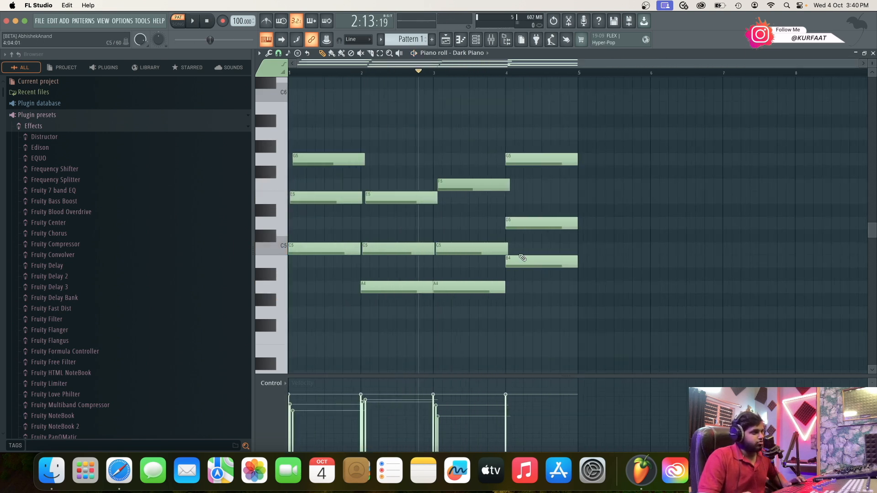
{"action": "scroll", "coordinate": [512, 230], "scroll_direction": "up", "scroll_amount": 4}
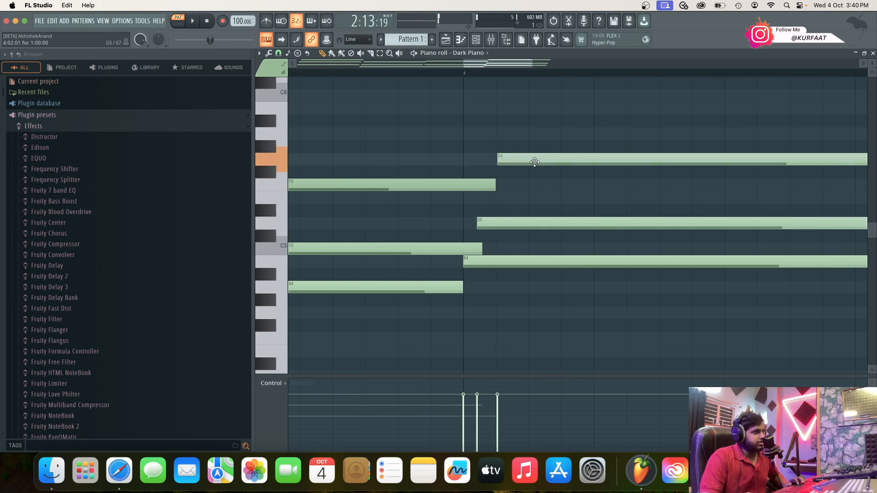
{"action": "left_click", "coordinate": [421, 72]}
{"action": "key", "text": "space"}
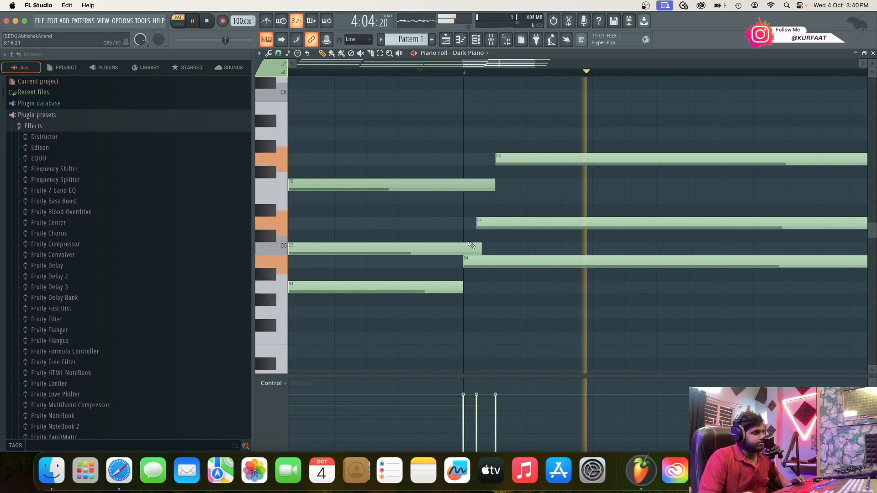
{"action": "key", "text": "space"}
Lower the velocities of the fourth chord's D5 and G5 and play the chord back.
{"action": "scroll", "coordinate": [481, 292], "scroll_direction": "down", "scroll_amount": 3}
{"action": "scroll", "coordinate": [474, 411], "scroll_direction": "up", "scroll_amount": 3}
{"action": "left_click", "coordinate": [512, 414]}
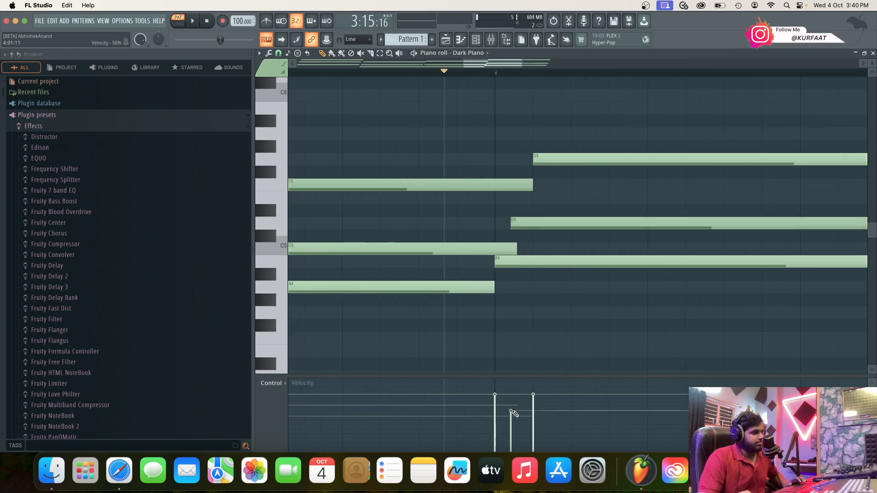
{"action": "scroll", "coordinate": [537, 404], "scroll_direction": "down", "scroll_amount": 3}
{"action": "key", "text": "space"}
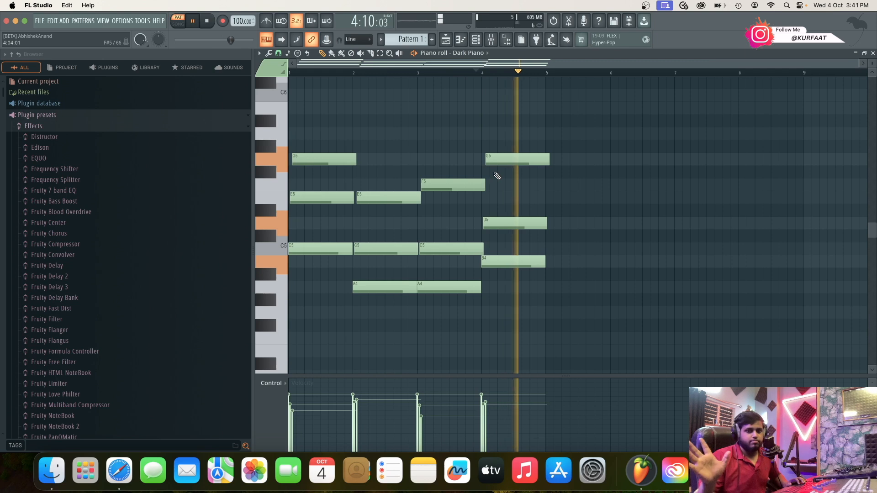
{"action": "key", "text": "space"}
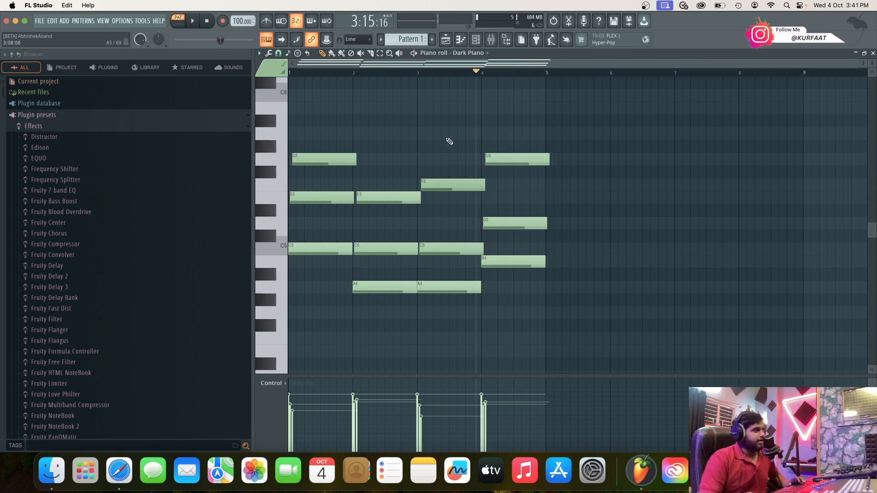
Play back the whole strummed progression and raise the velocity of the third chord's F5.
{"action": "key", "text": "space"}
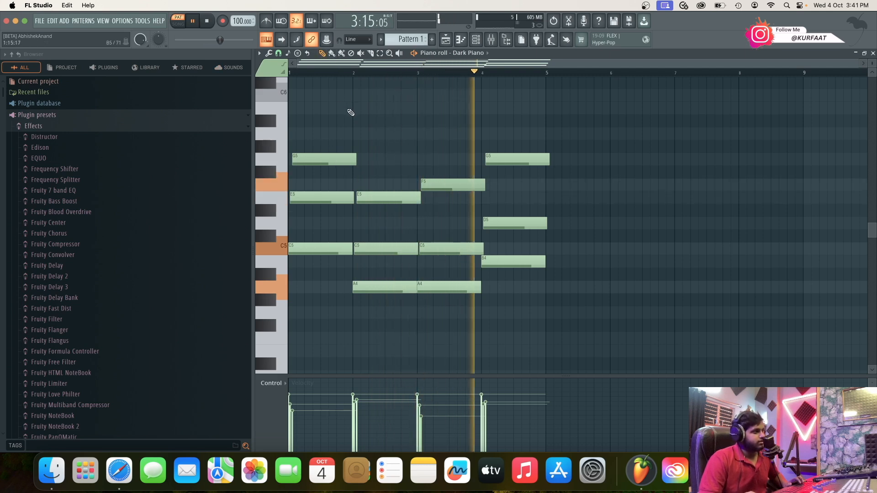
{"action": "key", "text": "space"}
{"action": "scroll", "coordinate": [402, 337], "scroll_direction": "up", "scroll_amount": 5}
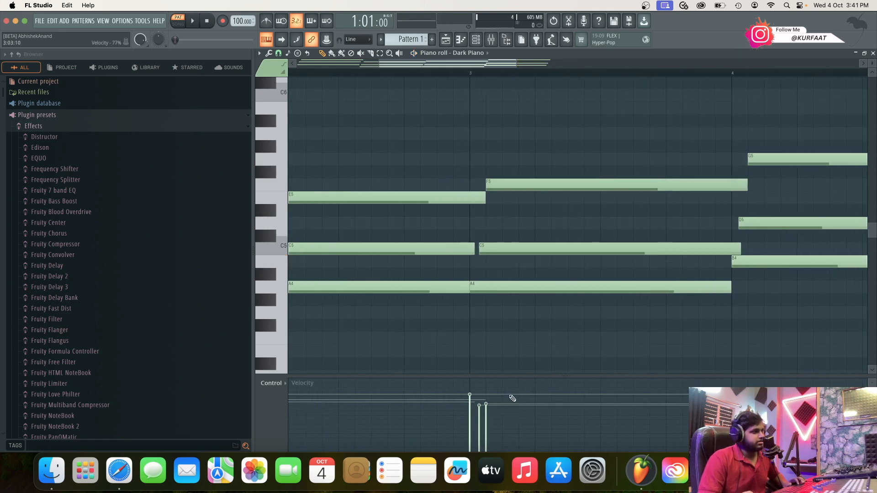
{"action": "key", "text": "space"}
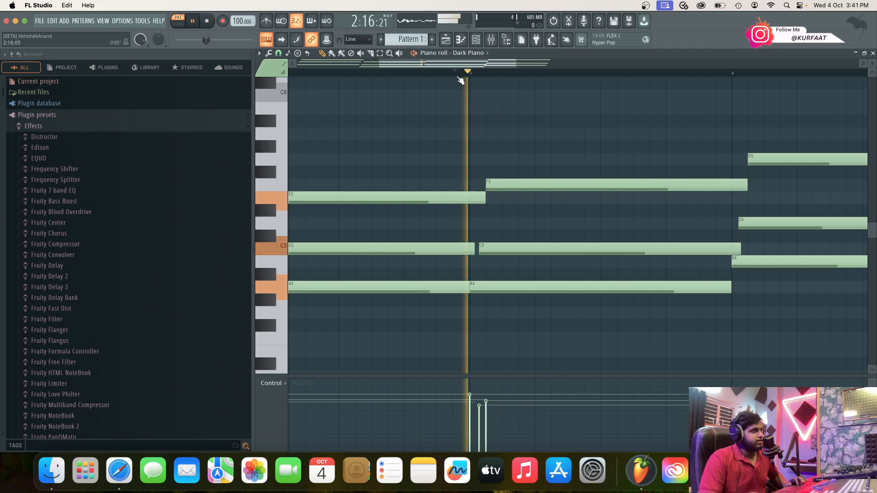
{"action": "scroll", "coordinate": [484, 145], "scroll_direction": "down", "scroll_amount": 5}
{"action": "key", "text": "space"}
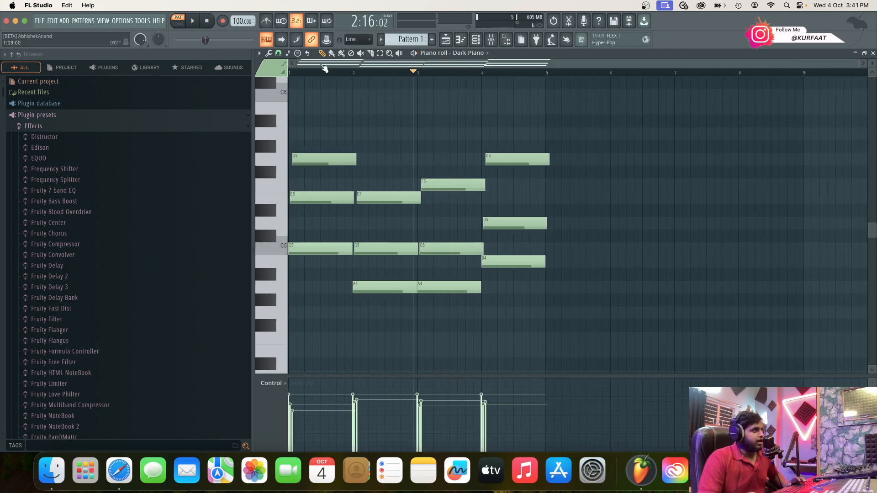
Add one-bar top notes to the first two chords, C6 at bar 1 and A5 at bar 2, adjusting the snap setting for alignment.
{"action": "scroll", "coordinate": [399, 198], "scroll_direction": "up", "scroll_amount": 3}
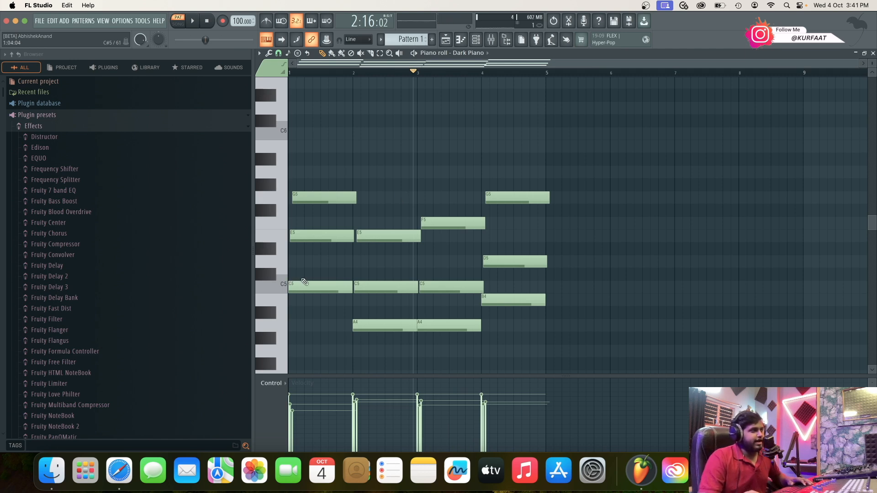
{"action": "left_click_drag", "start_coordinate": [319, 136], "coordinate": [291, 134]}
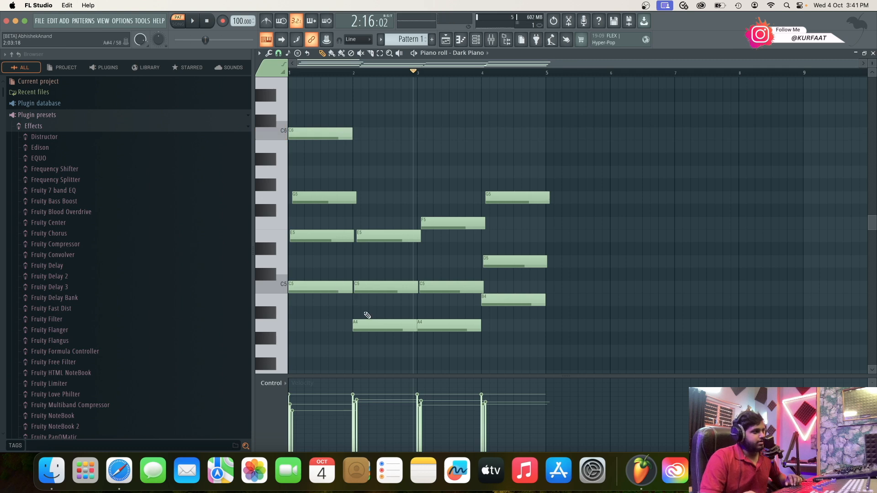
{"action": "left_click", "coordinate": [353, 178]}
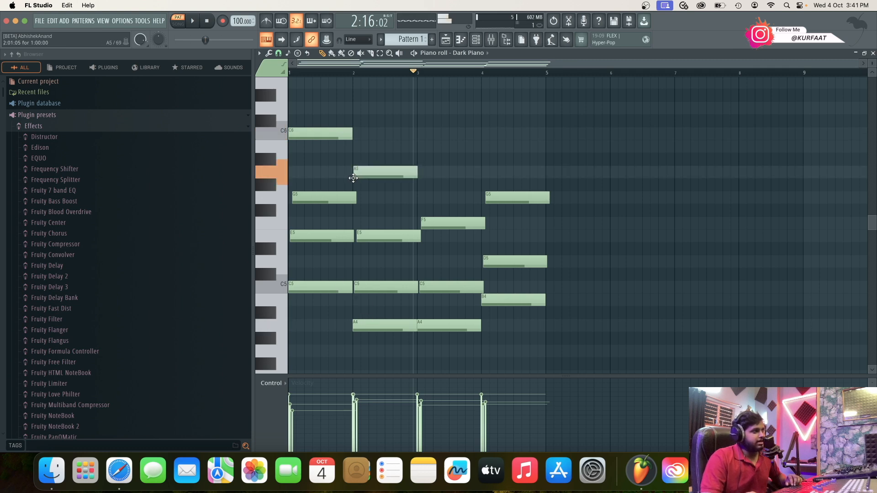
{"action": "right_click", "coordinate": [352, 178]}
{"action": "left_click", "coordinate": [279, 53]}
{"action": "left_click", "coordinate": [290, 137]}
{"action": "left_click", "coordinate": [359, 160]}
{"action": "left_click_drag", "start_coordinate": [361, 160], "coordinate": [369, 177]}
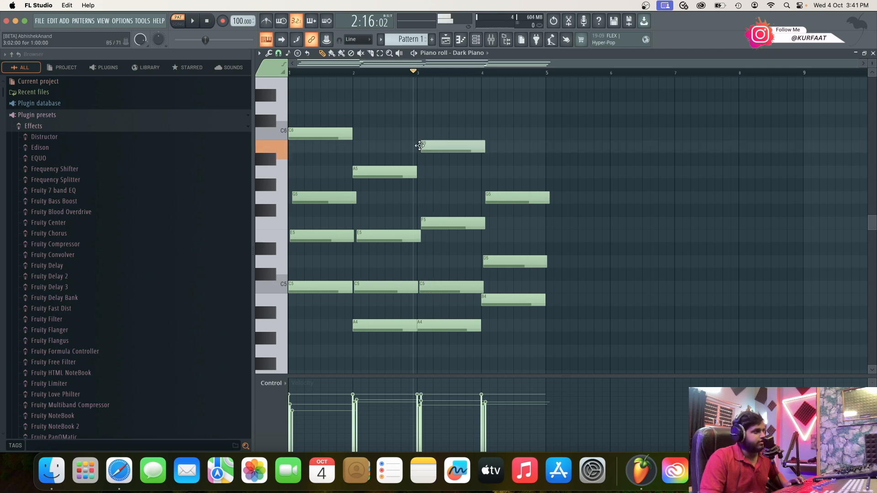
Add one-bar top notes C6 at bar 3 and B5 at bar 4, and play the progression from the beginning.
{"action": "left_click_drag", "start_coordinate": [450, 146], "coordinate": [445, 129]}
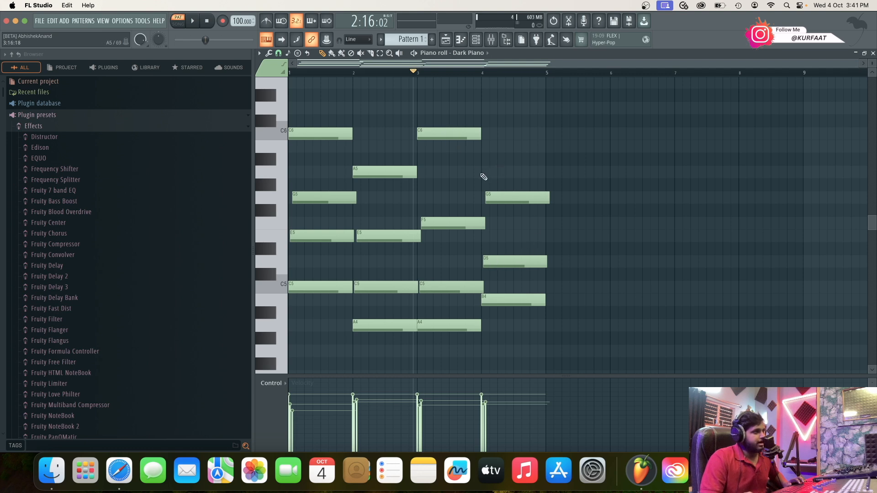
{"action": "left_click_drag", "start_coordinate": [520, 172], "coordinate": [520, 145]}
{"action": "scroll", "coordinate": [389, 86], "scroll_direction": "up", "scroll_amount": 1}
{"action": "key", "text": "space"}
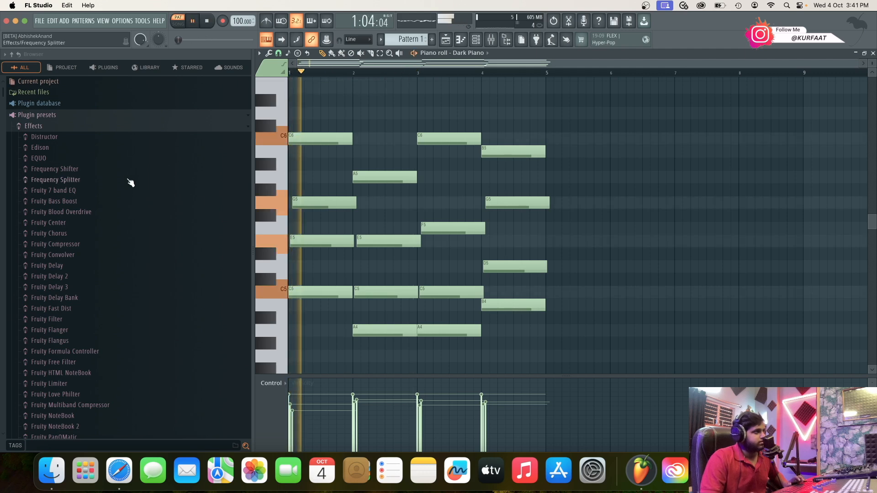
Stop the progression, add a four-step D6 melody note at step 4 of bar 1, and play it back.
{"action": "scroll", "coordinate": [276, 226], "scroll_direction": "up", "scroll_amount": 2}
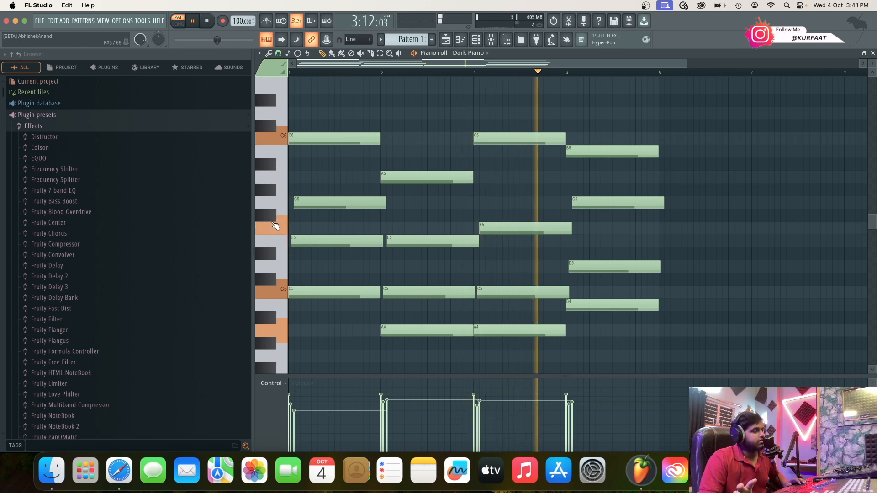
{"action": "key", "text": "space"}
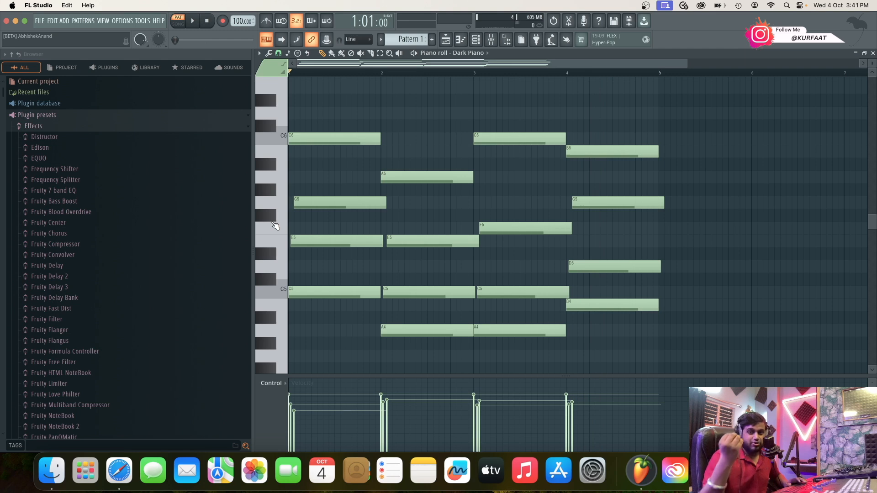
{"action": "scroll", "coordinate": [276, 247], "scroll_direction": "up", "scroll_amount": 4}
{"action": "scroll", "coordinate": [286, 222], "scroll_direction": "up", "scroll_amount": 1, "text": "ctrl"}
{"action": "scroll", "coordinate": [290, 214], "scroll_direction": "down", "scroll_amount": 1, "text": "ctrl"}
{"action": "left_click", "coordinate": [319, 152]}
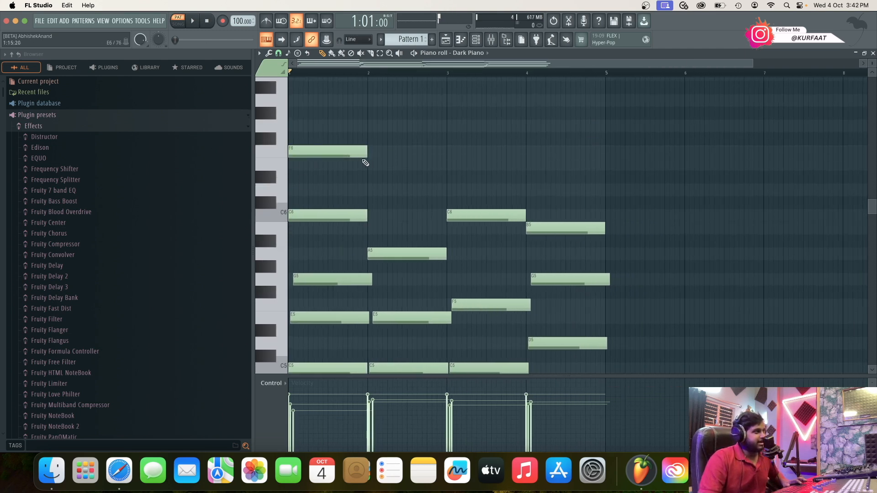
{"action": "scroll", "coordinate": [293, 156], "scroll_direction": "up", "scroll_amount": 3, "text": "ctrl"}
{"action": "left_click_drag", "start_coordinate": [291, 155], "coordinate": [372, 193]}
{"action": "key", "text": "space"}
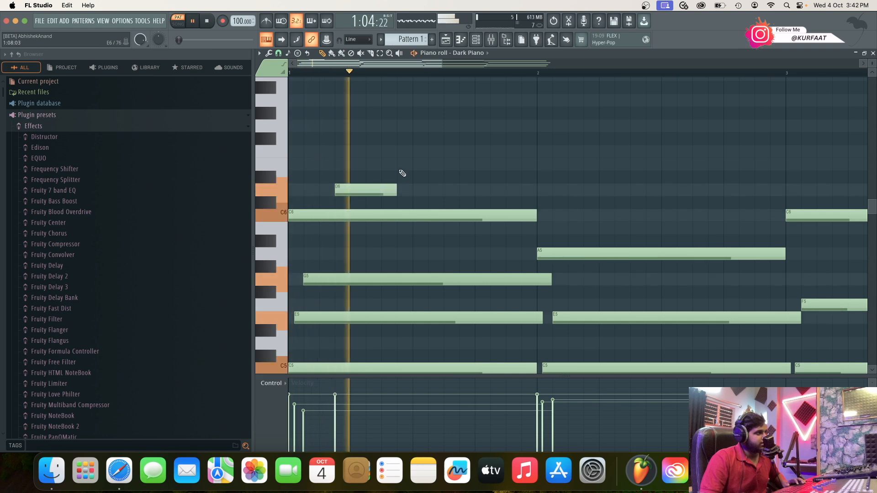
Continue the bar 1 melody with a two-step E6 at step 7 and an eight-step D6 at step 9, auditioning between notes.
{"action": "left_click", "coordinate": [371, 165]}
{"action": "key", "text": "space"}
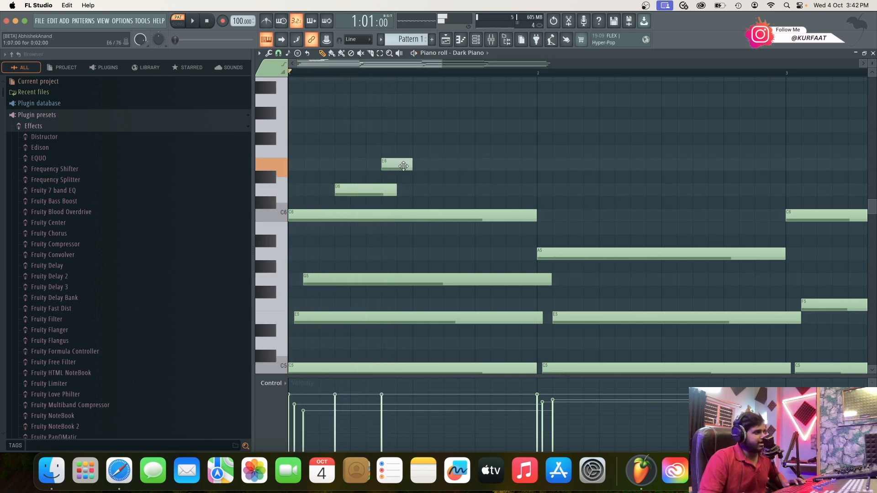
{"action": "key", "text": "space"}
{"action": "left_click", "coordinate": [415, 190]}
{"action": "key", "text": "space"}
{"action": "key", "text": "space"}
{"action": "left_click_drag", "start_coordinate": [442, 191], "coordinate": [536, 199]}
{"action": "left_click", "coordinate": [574, 164]}
{"action": "scroll", "coordinate": [577, 164], "scroll_direction": "down", "scroll_amount": 1}
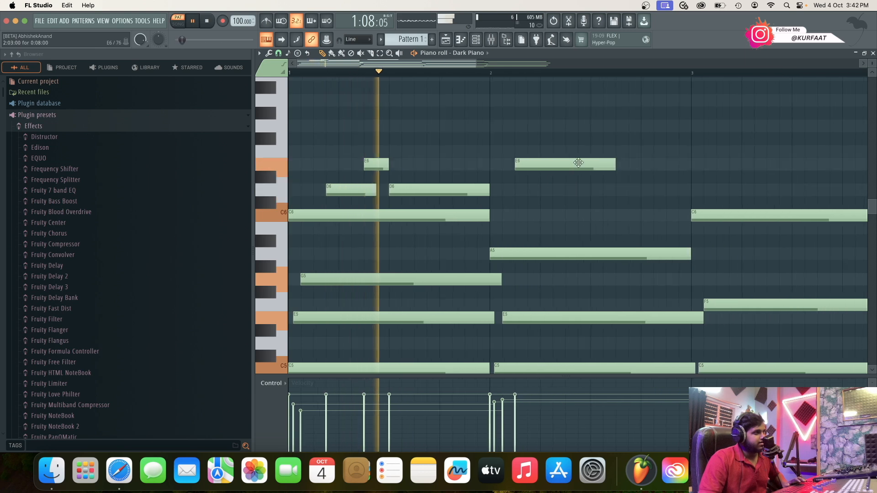
{"action": "left_click_drag", "start_coordinate": [577, 164], "coordinate": [549, 172]}
{"action": "key", "text": "space"}
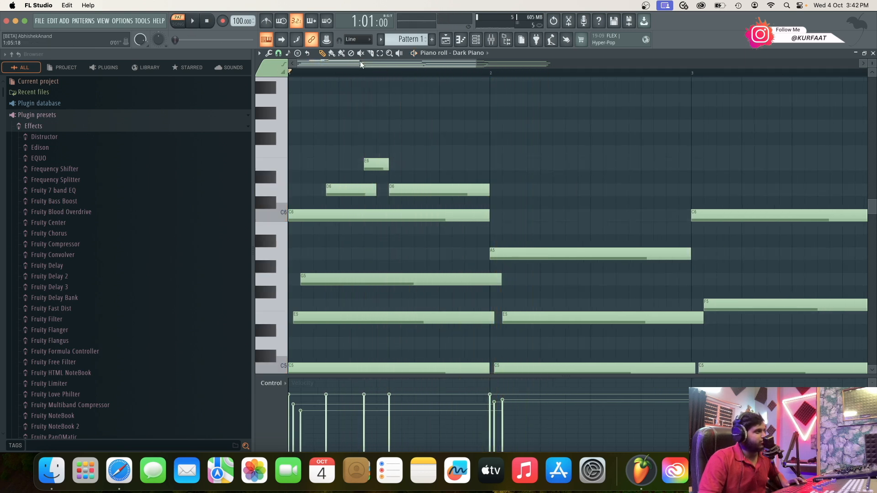
Copy the three D6-E6-D6 melody notes from bar 1 to the same position in bar 2.
{"action": "left_click_drag", "start_coordinate": [333, 108], "coordinate": [484, 196]}
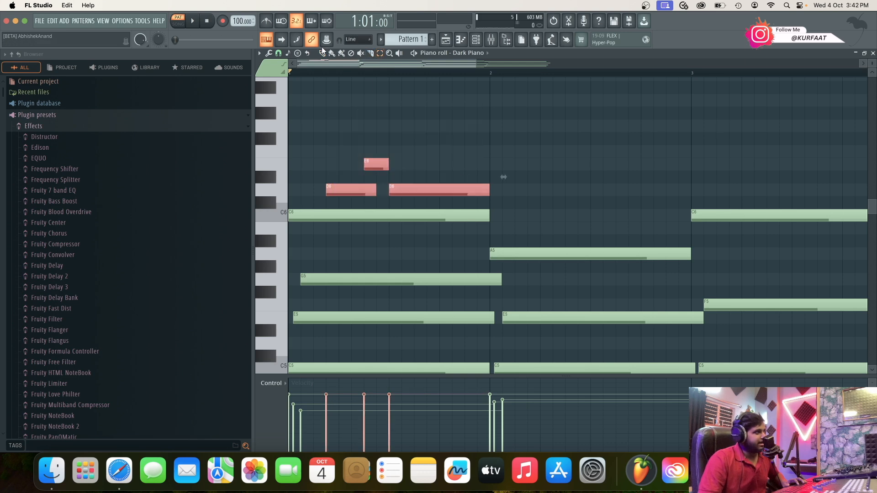
{"action": "left_click_drag", "start_coordinate": [361, 191], "coordinate": [563, 191]}
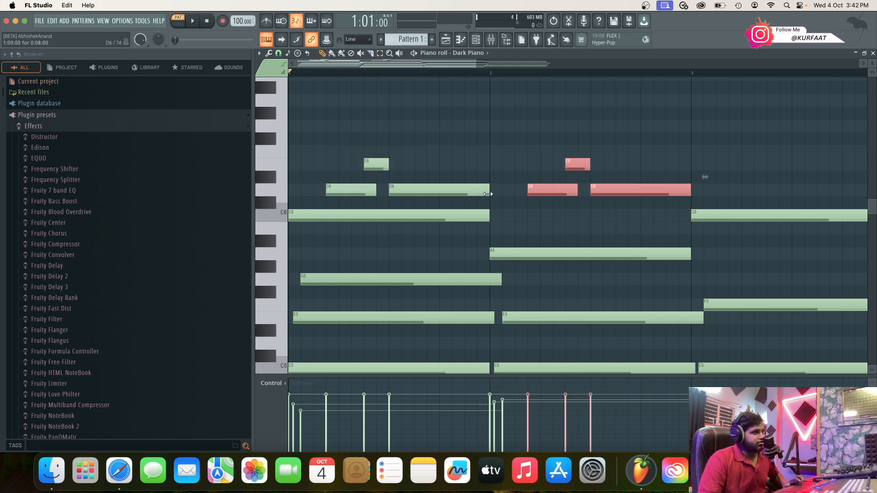
{"action": "scroll", "coordinate": [494, 192], "scroll_direction": "down", "scroll_amount": 3}
{"action": "left_click", "coordinate": [486, 170]}
{"action": "scroll", "coordinate": [430, 200], "scroll_direction": "up", "scroll_amount": 2}
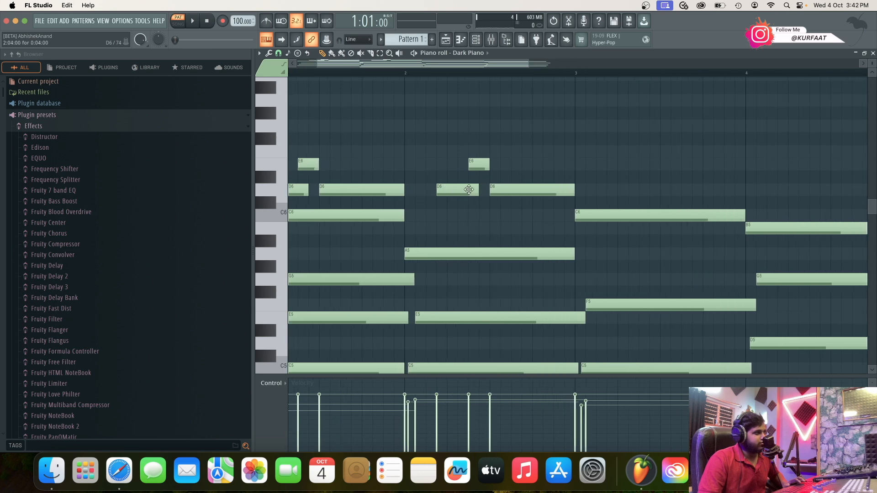
Change the copied bar 2 melody's first note to E6 and its second note to C6, and play the result.
{"action": "left_click_drag", "start_coordinate": [480, 183], "coordinate": [483, 223]}
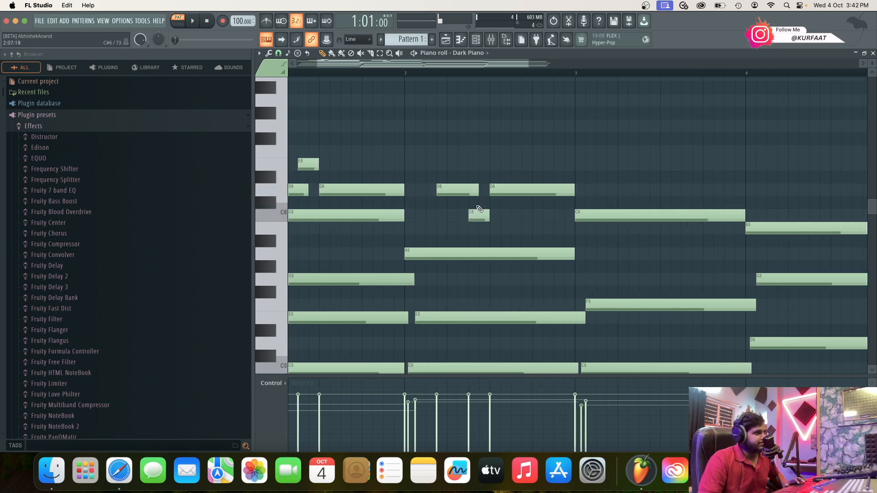
{"action": "left_click_drag", "start_coordinate": [466, 191], "coordinate": [467, 164]}
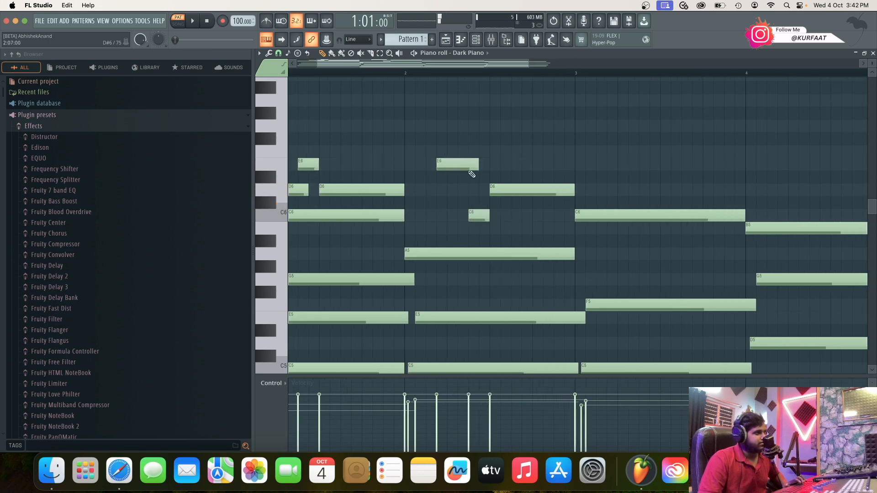
{"action": "scroll", "coordinate": [406, 82], "scroll_direction": "down", "scroll_amount": 3}
{"action": "key", "text": "space"}
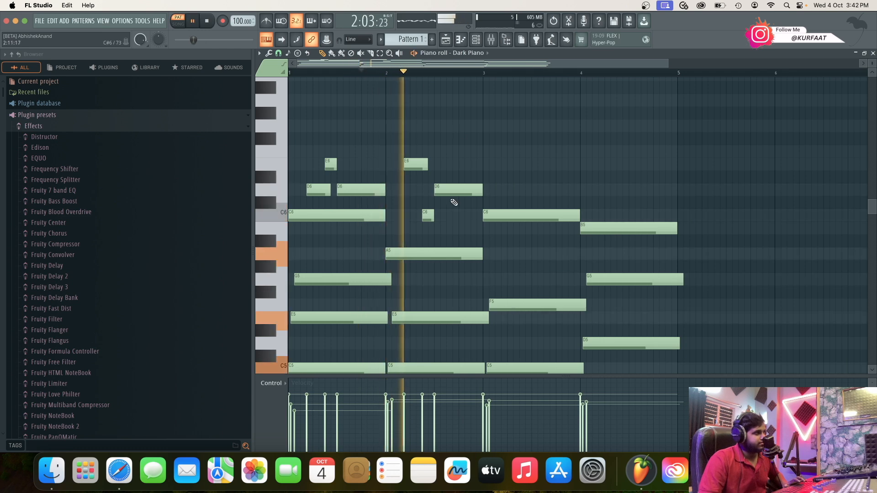
{"action": "scroll", "coordinate": [452, 203], "scroll_direction": "up", "scroll_amount": 1}
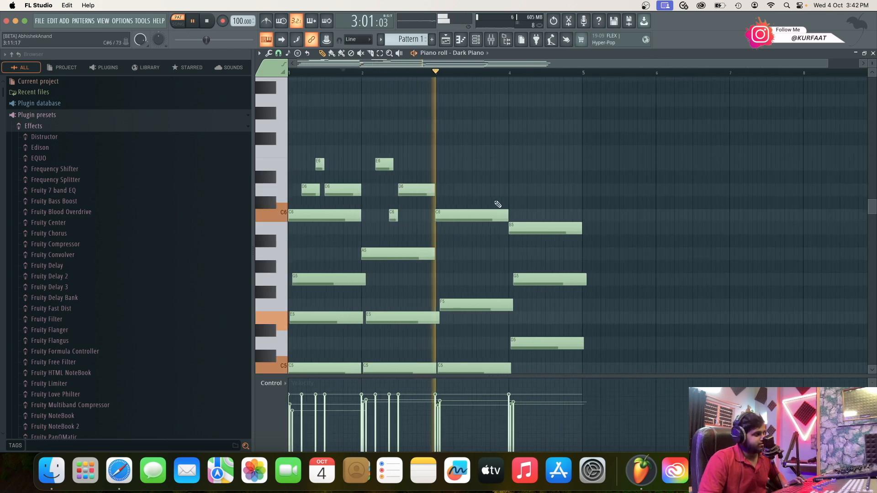
{"action": "scroll", "coordinate": [367, 90], "scroll_direction": "down", "scroll_amount": 1}
{"action": "key", "text": "space"}
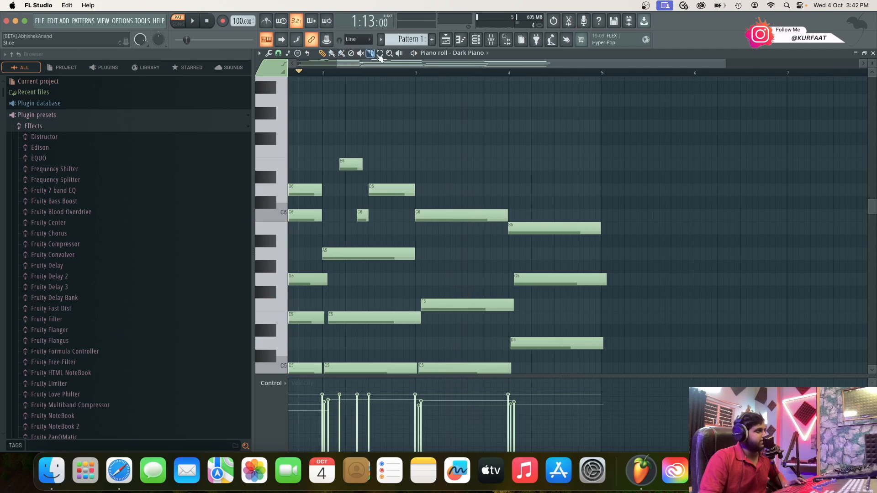
Copy the three-note bar 1 melody into bar 3 and play it from the end of bar 2.
{"action": "scroll", "coordinate": [336, 109], "scroll_direction": "down", "scroll_amount": 1}
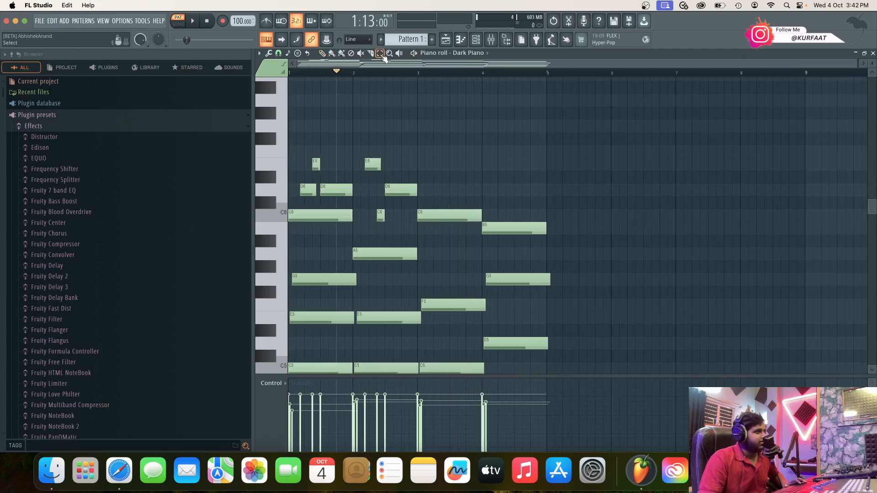
{"action": "left_click_drag", "start_coordinate": [338, 154], "coordinate": [431, 196]}
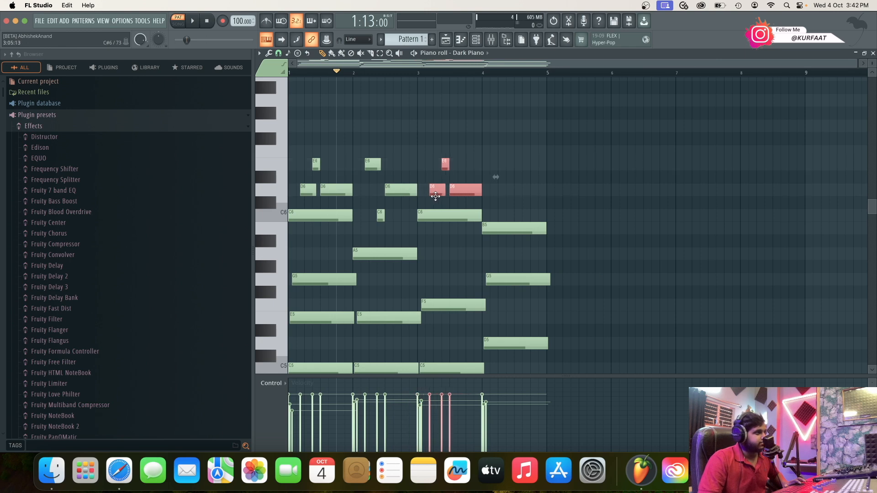
{"action": "scroll", "coordinate": [435, 197], "scroll_direction": "up", "scroll_amount": 2}
{"action": "left_click", "coordinate": [403, 75]}
{"action": "key", "text": "space"}
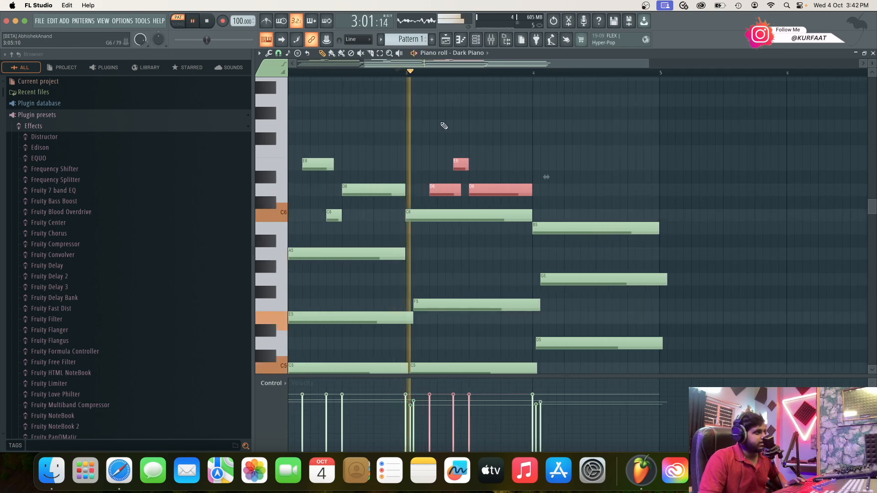
{"action": "left_click", "coordinate": [494, 157]}
{"action": "key", "text": "space"}
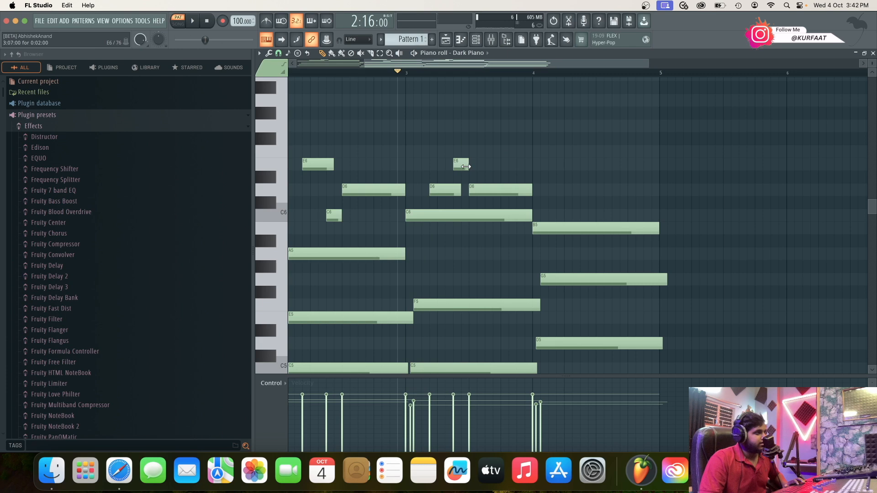
Raise the first melody note of bar 3 to G6, shorten the following E6 to one step, and play it back.
{"action": "scroll", "coordinate": [459, 166], "scroll_direction": "up", "scroll_amount": 2}
{"action": "left_click_drag", "start_coordinate": [441, 190], "coordinate": [442, 123]}
{"action": "key", "text": "space"}
{"action": "scroll", "coordinate": [465, 173], "scroll_direction": "down", "scroll_amount": 2}
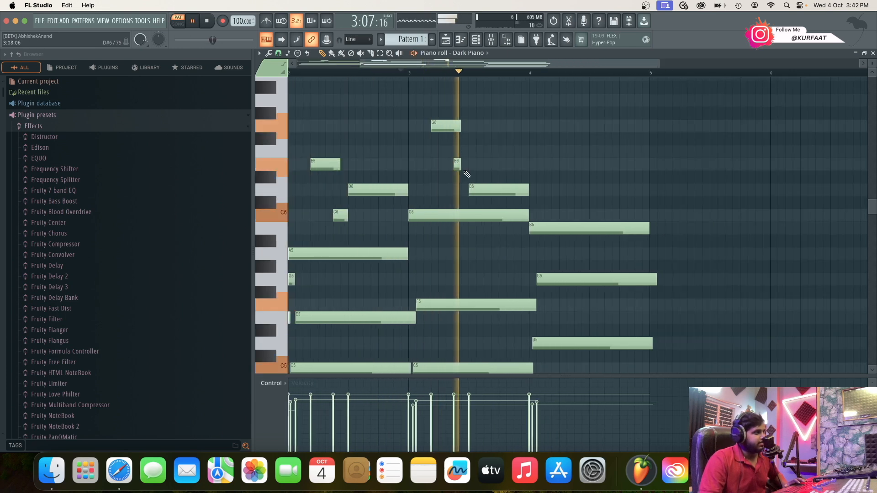
Add bar 4 melody notes: four-step F6 at step 5, four-step E6 at step 13, and two-step D6 at step 12.
{"action": "left_click", "coordinate": [566, 152]}
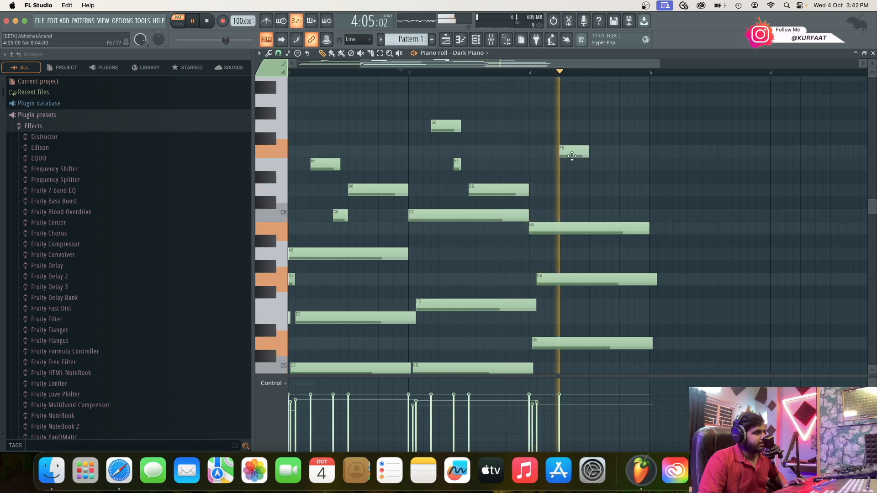
{"action": "left_click", "coordinate": [625, 164]}
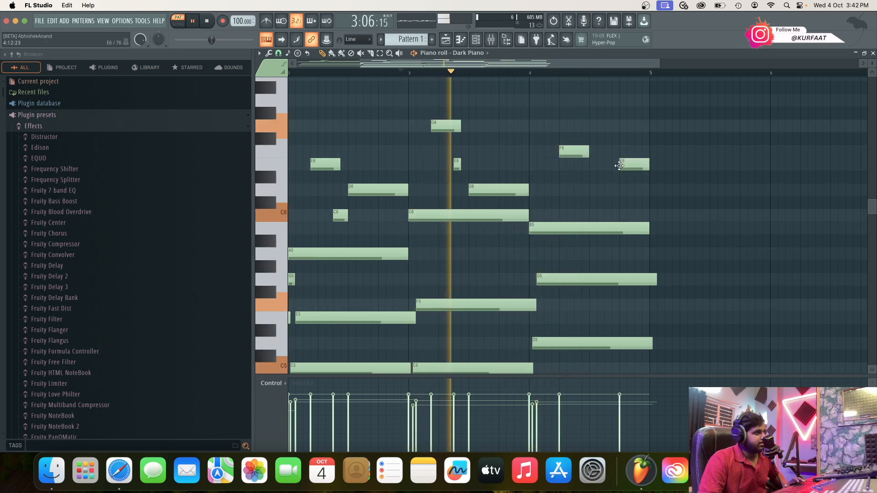
{"action": "left_click", "coordinate": [619, 190]}
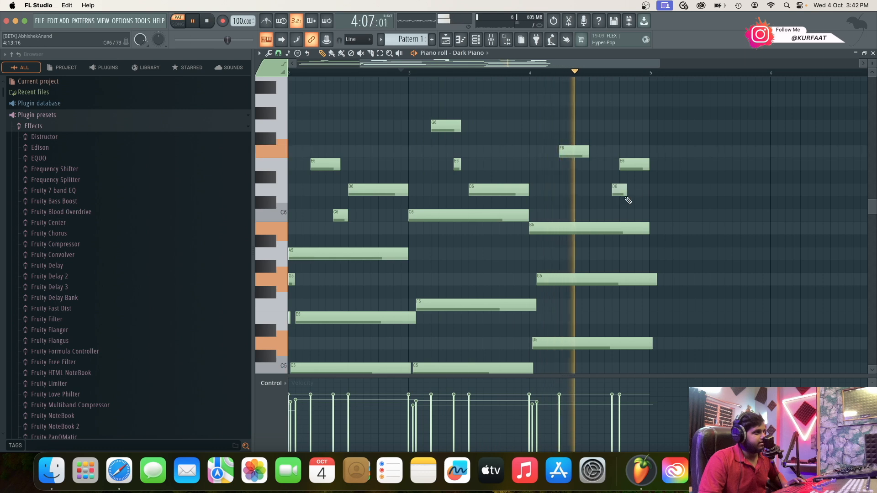
Add a two-step E6 at step 3 and a two-step D6 at step 4 leading into bar 4's F6.
{"action": "left_click", "coordinate": [553, 189]}
{"action": "left_click", "coordinate": [548, 165]}
{"action": "right_click", "coordinate": [558, 189]}
{"action": "left_click", "coordinate": [562, 189]}
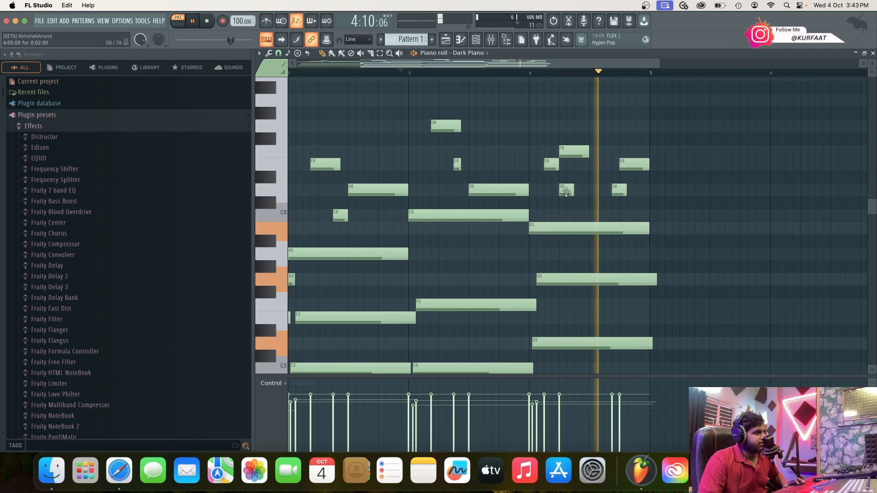
{"action": "left_click_drag", "start_coordinate": [567, 192], "coordinate": [559, 193]}
{"action": "scroll", "coordinate": [567, 194], "scroll_direction": "up", "scroll_amount": 2, "text": "ctrl"}
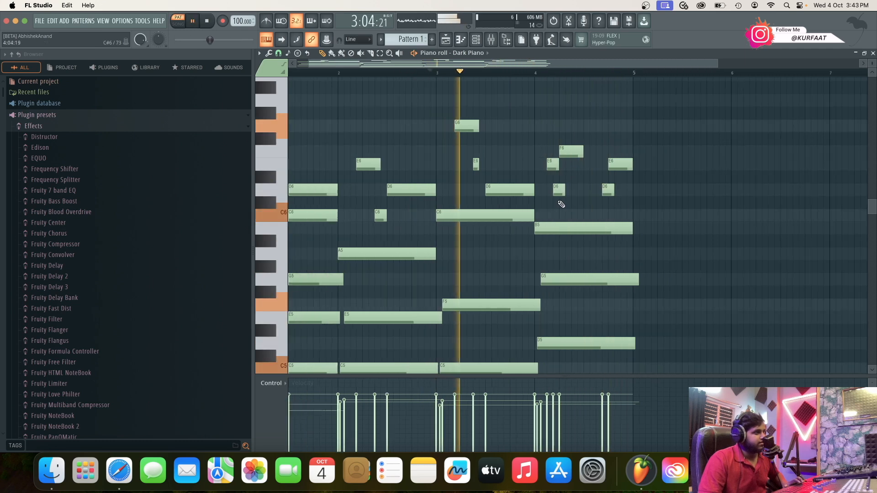
Play the melody through and delete the short D6 just before the last E6 in bar 4.
{"action": "scroll", "coordinate": [569, 196], "scroll_direction": "down", "scroll_amount": 2, "text": "ctrl"}
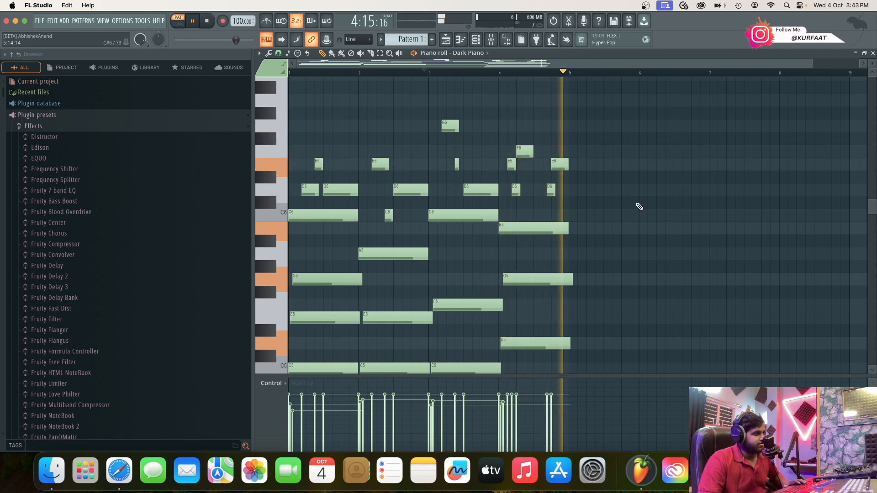
{"action": "key", "text": "space"}
{"action": "scroll", "coordinate": [549, 195], "scroll_direction": "up", "scroll_amount": 2, "text": "ctrl"}
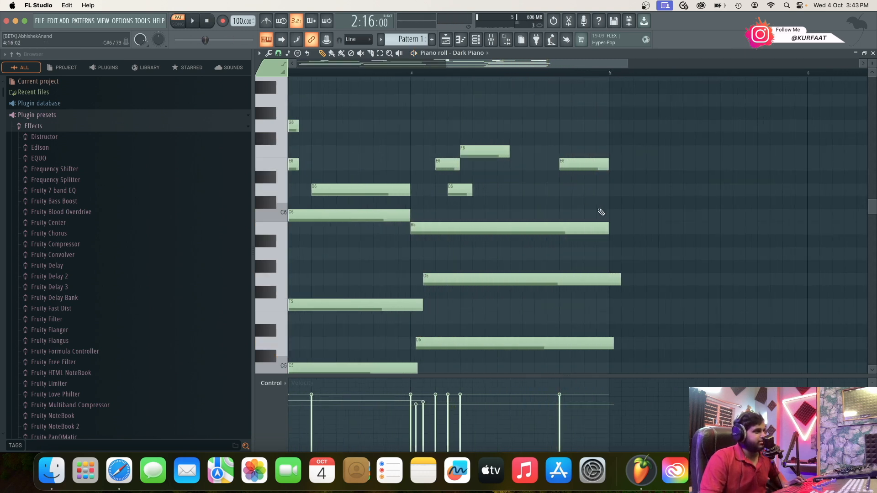
{"action": "scroll", "coordinate": [583, 204], "scroll_direction": "down", "scroll_amount": 2, "text": "ctrl"}
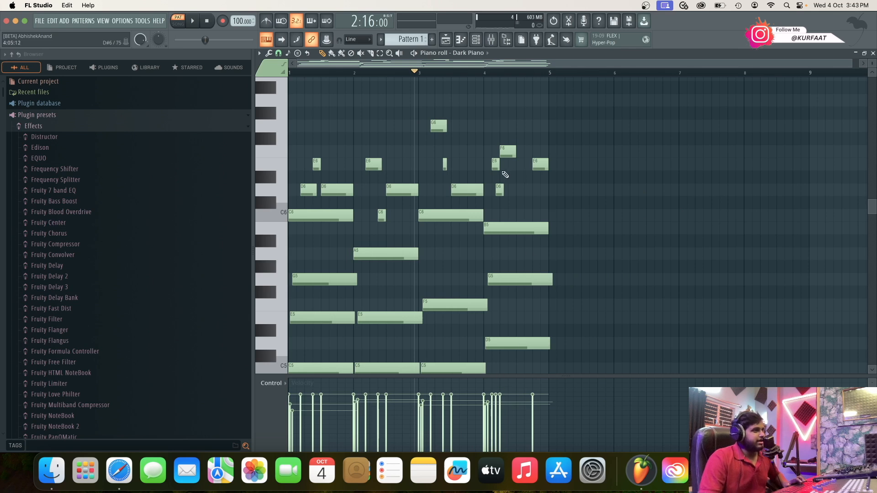
Lower the velocities of the melody notes in all four bars to varied levels.
{"action": "scroll", "coordinate": [509, 171], "scroll_direction": "up", "scroll_amount": 1, "text": "ctrl"}
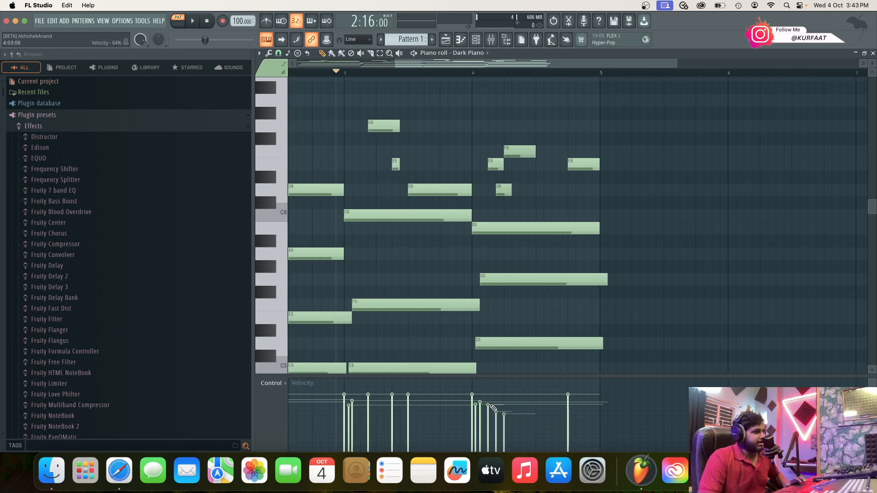
{"action": "left_click", "coordinate": [568, 414]}
{"action": "scroll", "coordinate": [652, 402], "scroll_direction": "down", "scroll_amount": 1, "text": "ctrl"}
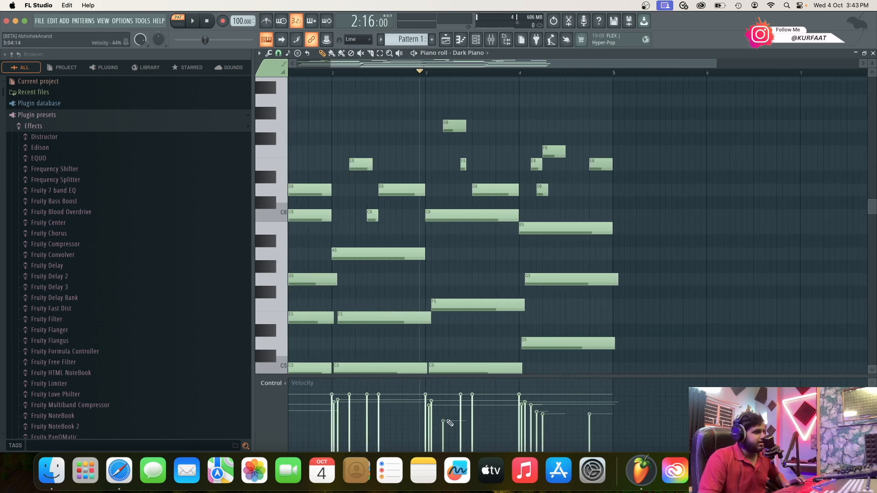
{"action": "scroll", "coordinate": [401, 416], "scroll_direction": "down", "scroll_amount": 1, "text": "ctrl"}
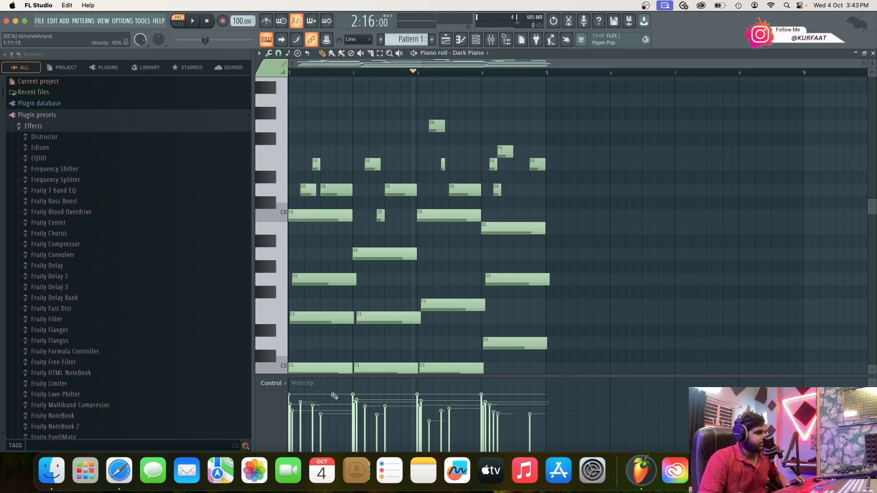
Play the chords and melody through all four bars to check the new velocities.
{"action": "key", "text": "space"}
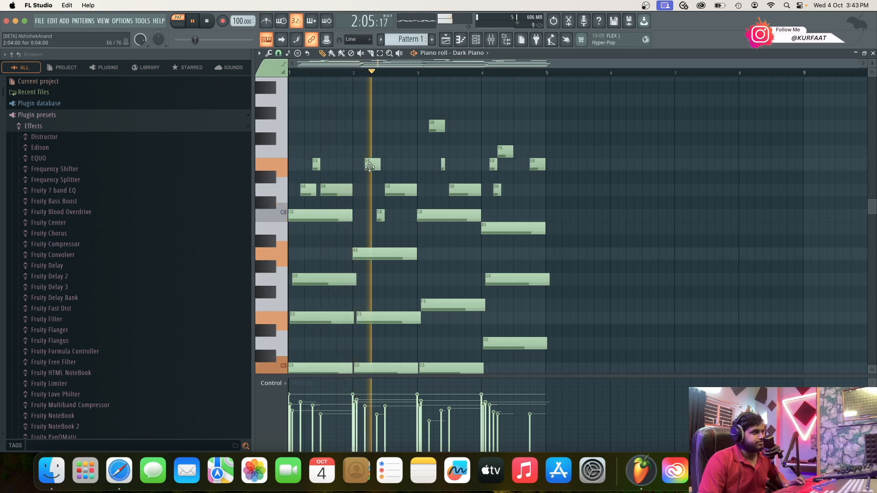
{"action": "scroll", "coordinate": [370, 167], "scroll_direction": "up", "scroll_amount": 2}
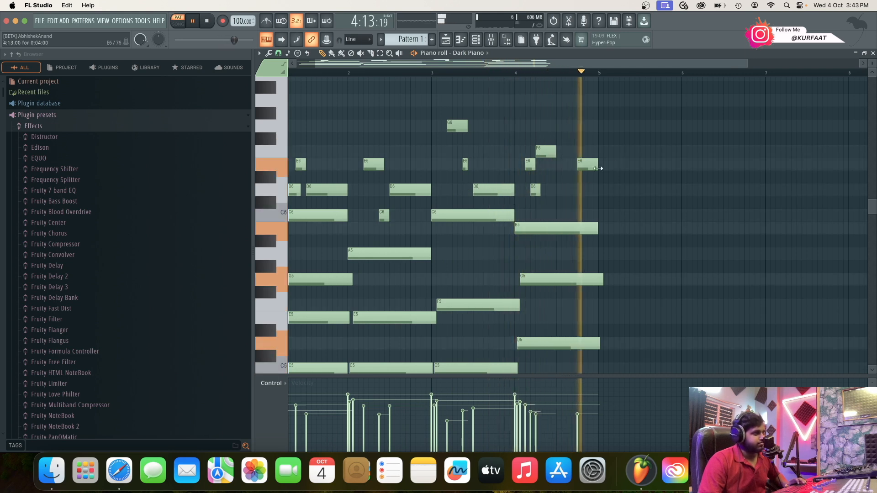
{"action": "key", "text": "space"}
{"action": "scroll", "coordinate": [614, 163], "scroll_direction": "down", "scroll_amount": 2}
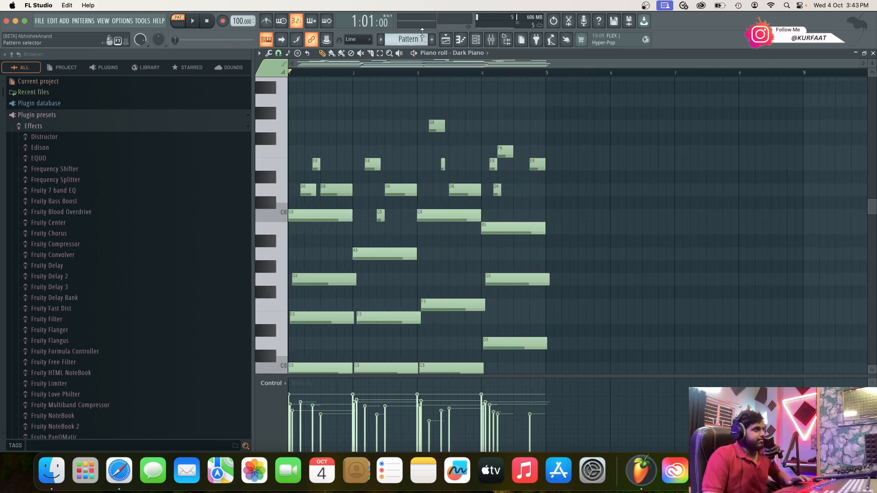
Open the Dark Piano mixer track and load Fruity Reeverb 2 into its first effect slot.
{"action": "left_click", "coordinate": [461, 40]}
{"action": "left_click", "coordinate": [475, 40]}
{"action": "left_click", "coordinate": [367, 129]}
{"action": "left_click", "coordinate": [322, 136]}
{"action": "left_click", "coordinate": [449, 157]}
{"action": "left_click", "coordinate": [739, 107]}
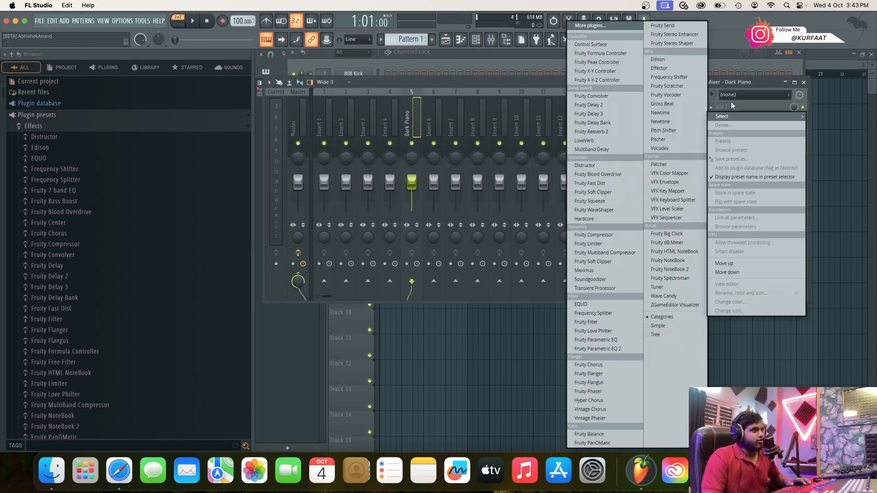
{"action": "left_click", "coordinate": [603, 26]}
{"action": "type", "text": "ree"}
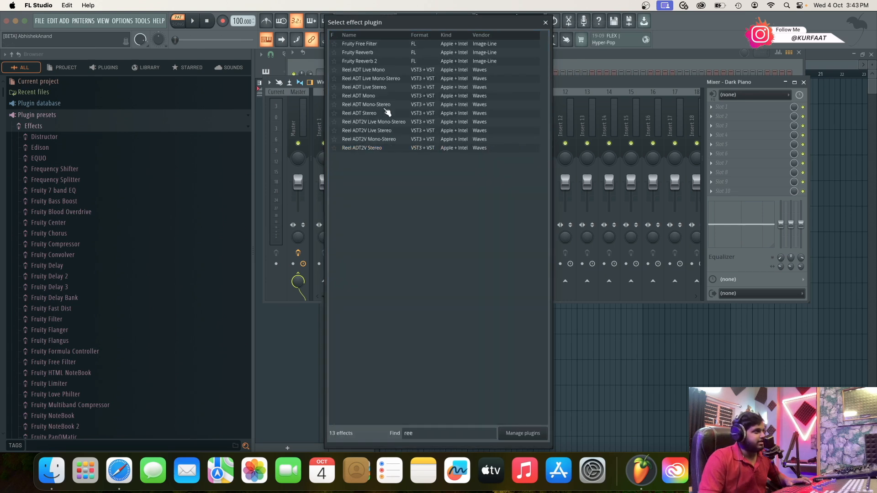
{"action": "double_click", "coordinate": [386, 62]}
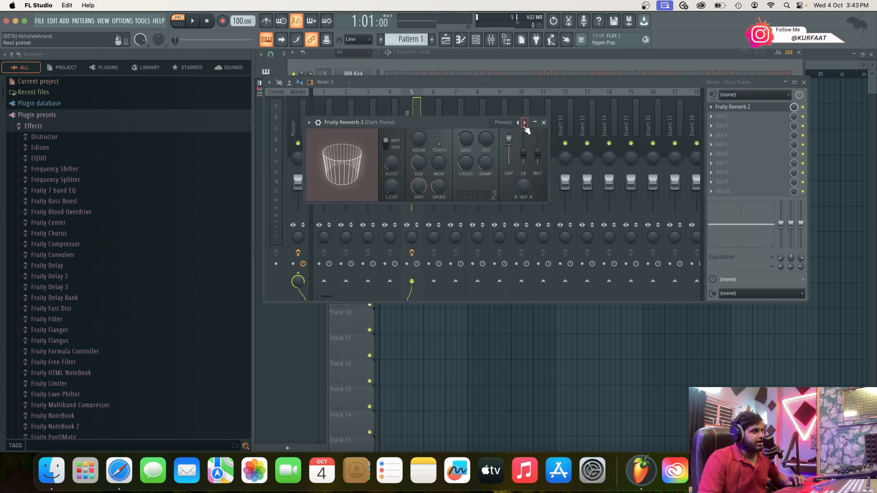
Apply the Large Hall preset to Fruity Reeverb 2 and play the pattern with it.
{"action": "left_click", "coordinate": [524, 123]}
{"action": "left_click", "coordinate": [539, 140]}
{"action": "key", "text": "space"}
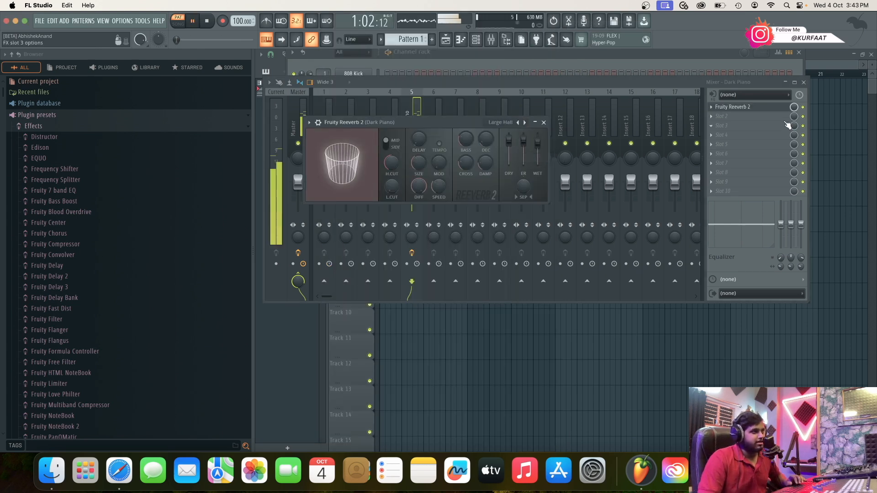
{"action": "left_click", "coordinate": [544, 122]}
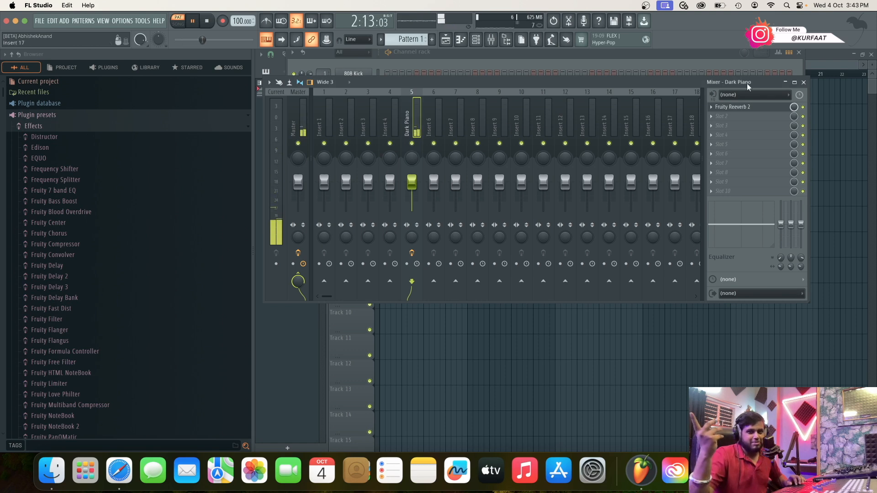
{"action": "key", "text": "space"}
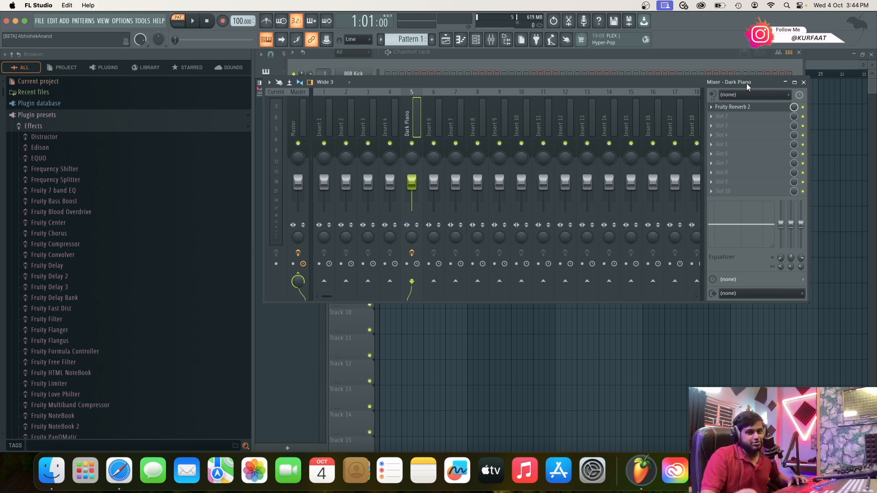
Review the Fruity Reeverb 2 settings while playing the pattern.
{"action": "key", "text": "space"}
{"action": "key", "text": "space"}
{"action": "left_click", "coordinate": [732, 107]}
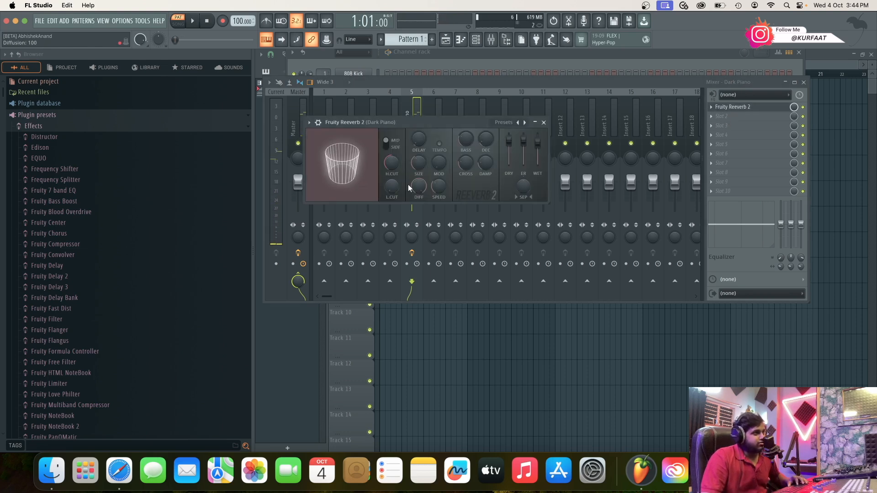
{"action": "key", "text": "space"}
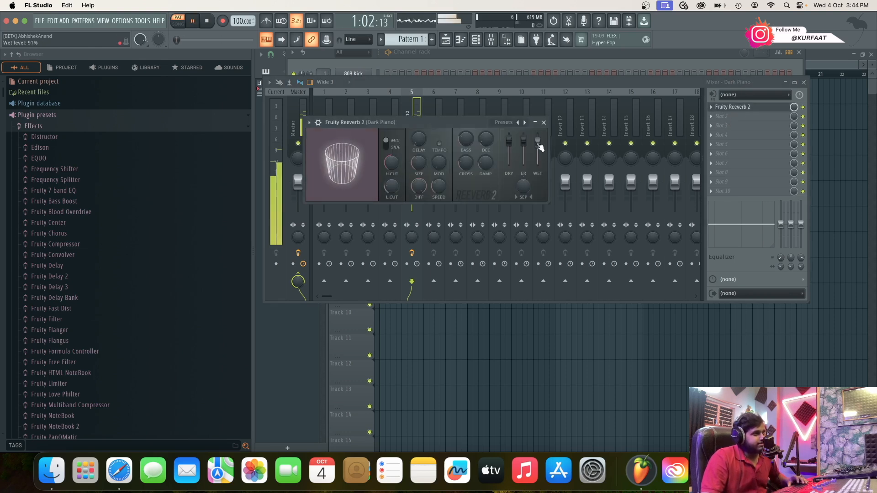
{"action": "left_click", "coordinate": [544, 123]}
{"action": "key", "text": "space"}
Load Fruity Delay Bank into the Dark Piano track's second effect slot and apply its Default preset.
{"action": "left_click", "coordinate": [722, 116]}
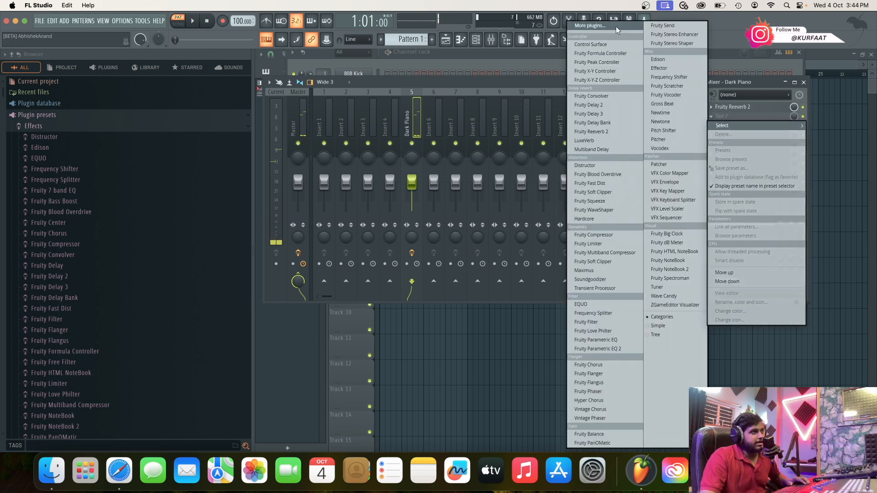
{"action": "left_click", "coordinate": [616, 26]}
{"action": "type", "text": "delay"}
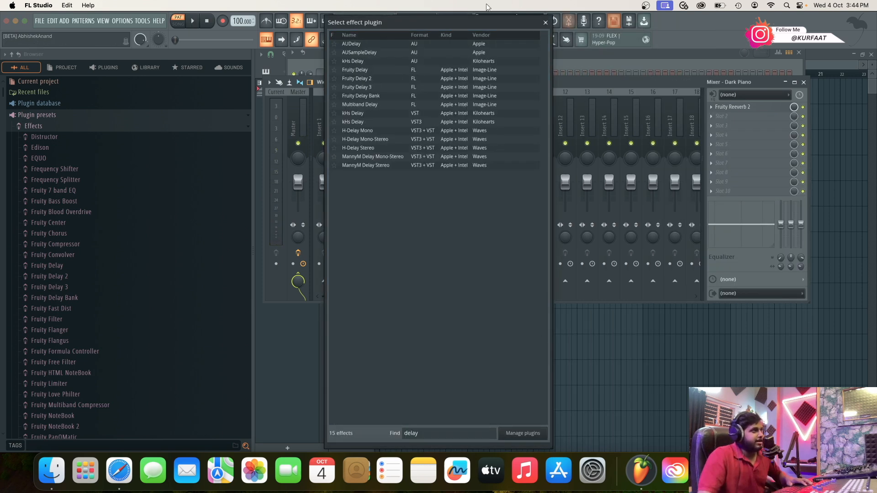
{"action": "double_click", "coordinate": [366, 96]}
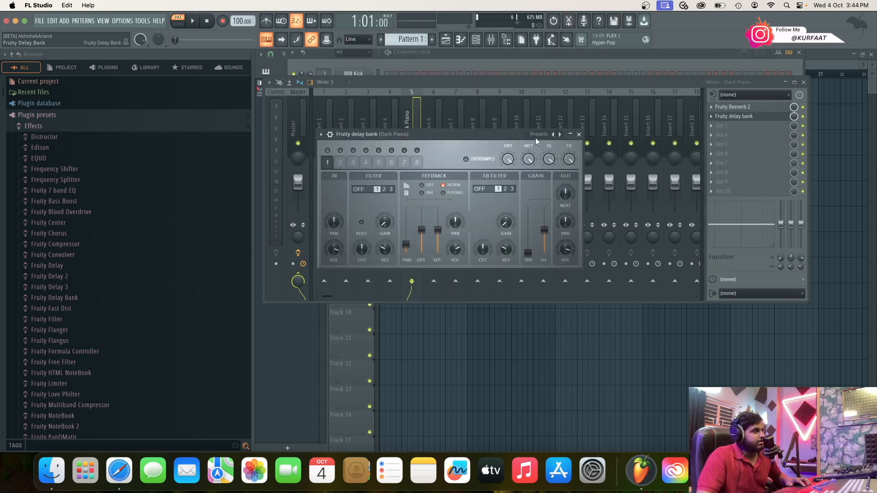
{"action": "left_click", "coordinate": [539, 134]}
{"action": "left_click", "coordinate": [579, 229]}
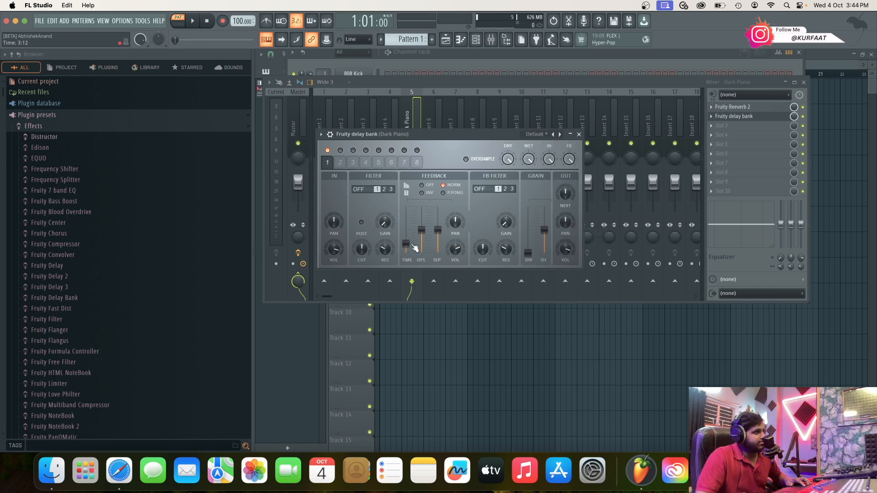
{"action": "left_click", "coordinate": [580, 135]}
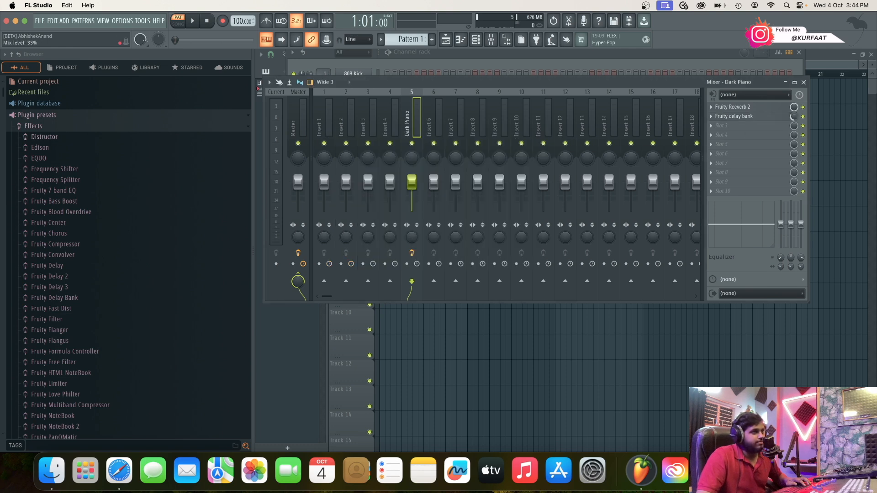
Set the Fruity Delay Bank's mix level to about 50% while the pattern plays.
{"action": "key", "text": "space"}
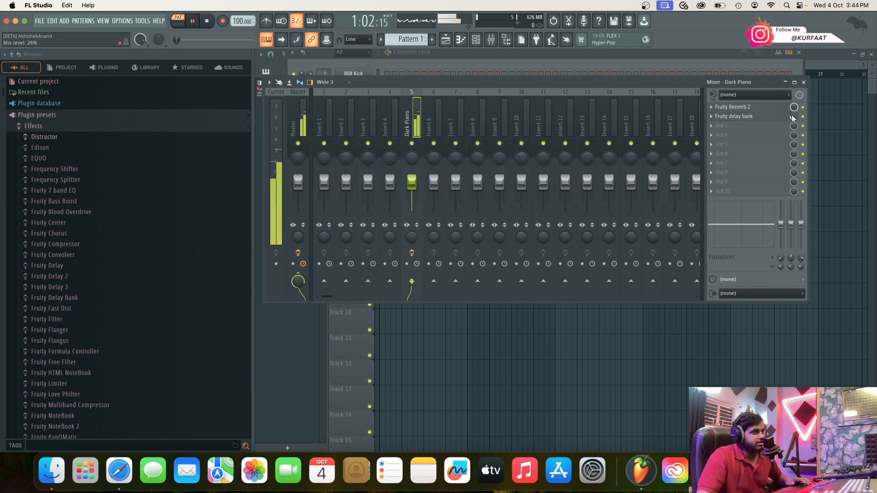
{"action": "left_click_drag", "start_coordinate": [791, 118], "coordinate": [791, 116]}
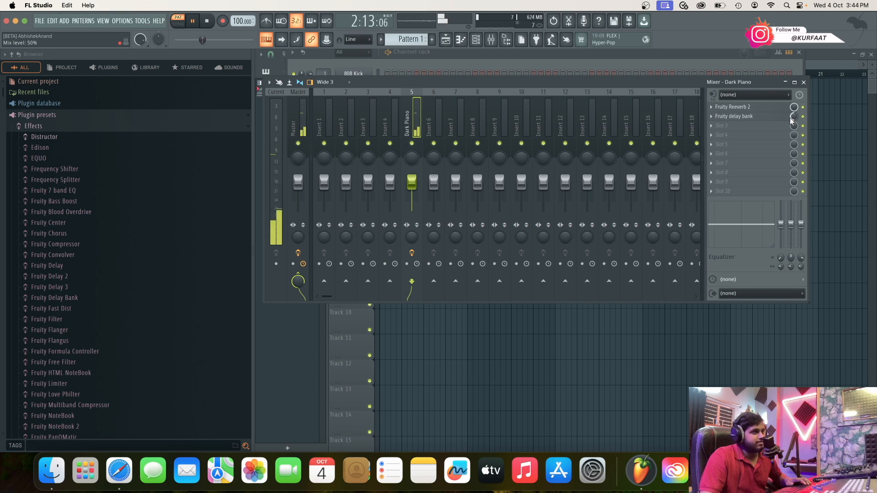
{"action": "key", "text": "space"}
Load Fruity Chorus into the third effect slot of the Dark Piano track.
{"action": "left_click", "coordinate": [723, 130]}
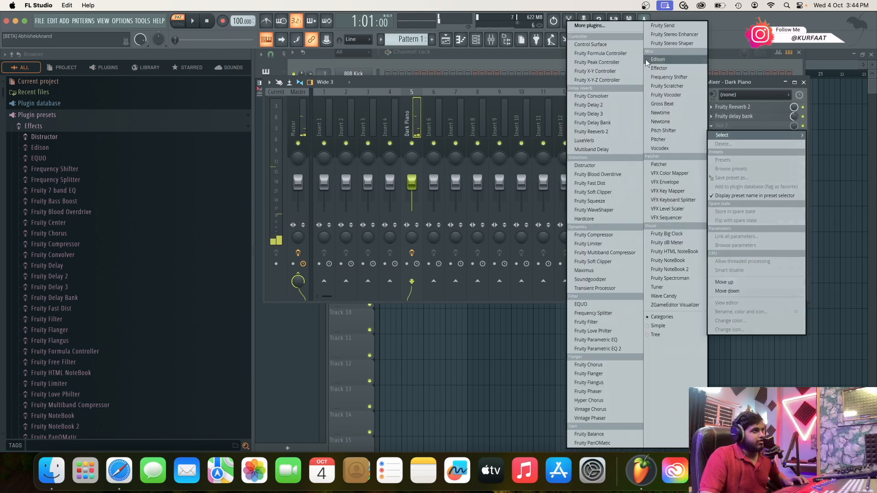
{"action": "left_click", "coordinate": [613, 26]}
{"action": "type", "text": "choru"}
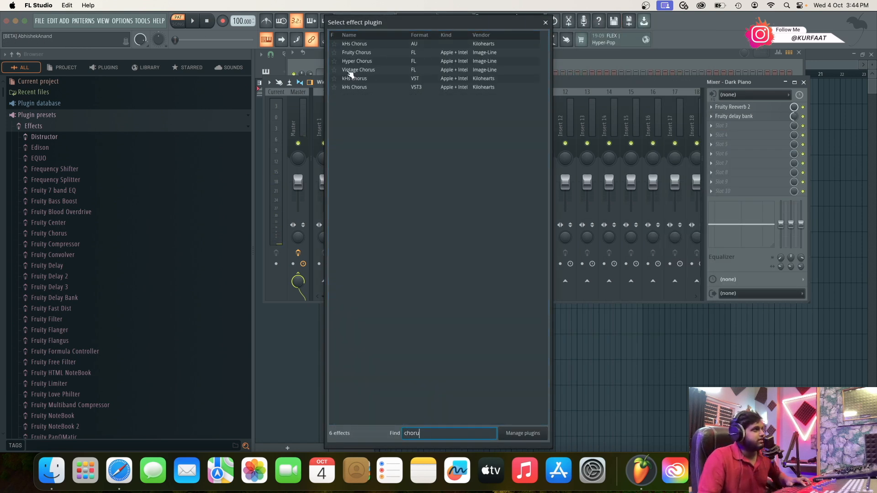
{"action": "left_click", "coordinate": [375, 53]}
{"action": "double_click", "coordinate": [374, 53]}
Lower the mix level of Fruity Chorus while the pattern plays.
{"action": "key", "text": "space"}
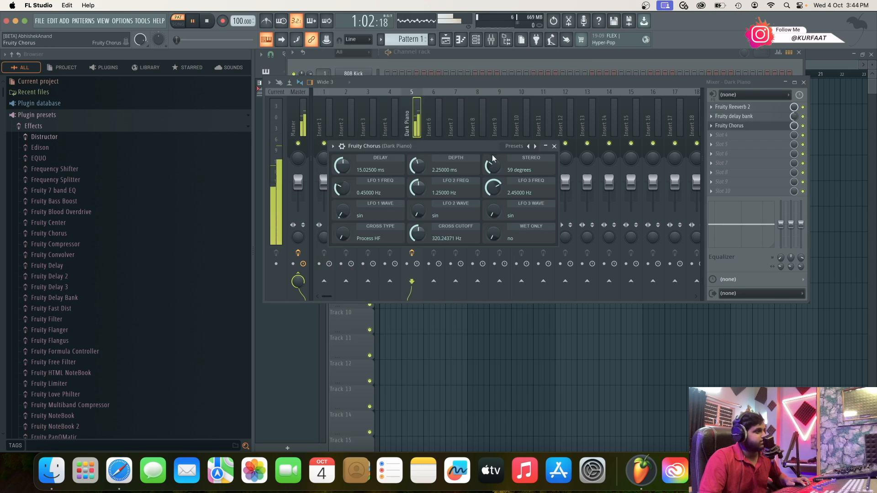
{"action": "left_click_drag", "start_coordinate": [795, 126], "coordinate": [794, 154]}
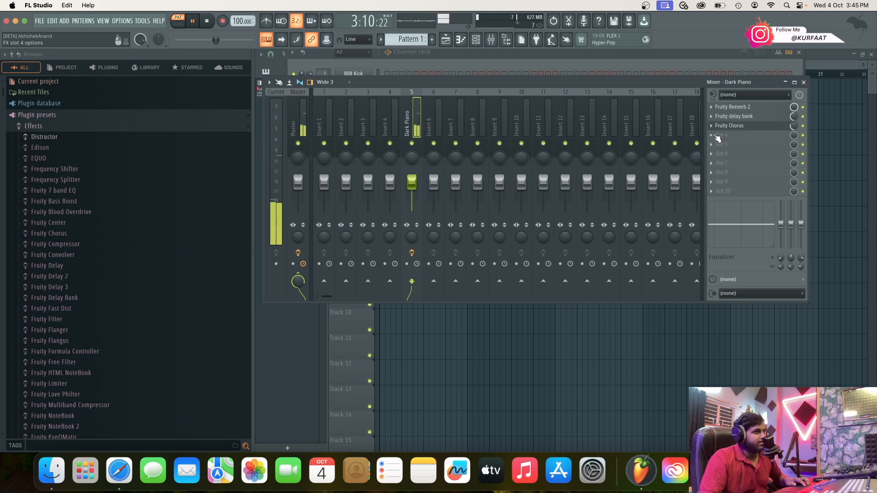
{"action": "key", "text": "space"}
Load Fruity Limiter into the fourth effect slot of the Dark Piano track.
{"action": "left_click", "coordinate": [717, 137]}
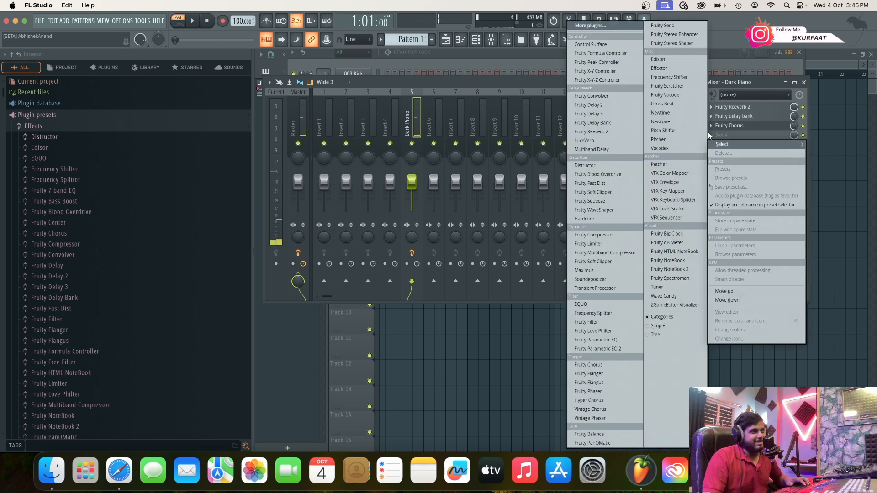
{"action": "left_click", "coordinate": [621, 21]}
{"action": "type", "text": "li"}
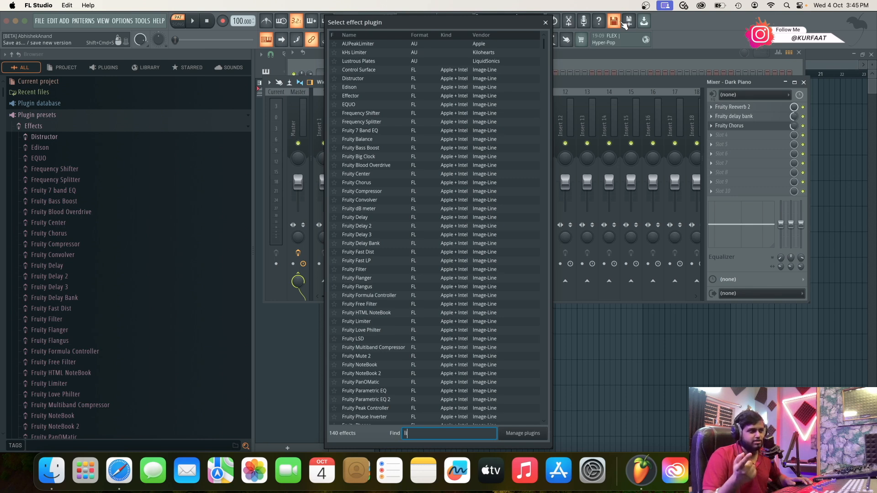
{"action": "type", "text": "mit"}
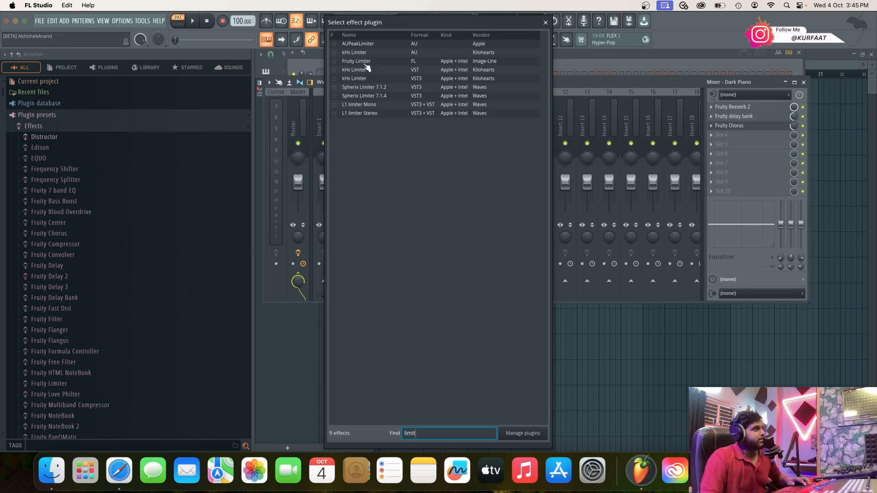
{"action": "left_click", "coordinate": [356, 61]}
Set the Fruity Limiter's compressor threshold to about -20.2 dB and adjust its gain during playback, and close the mixer.
{"action": "key", "text": "space"}
{"action": "left_click_drag", "start_coordinate": [406, 259], "coordinate": [509, 280]}
{"action": "left_click_drag", "start_coordinate": [355, 259], "coordinate": [404, 252]}
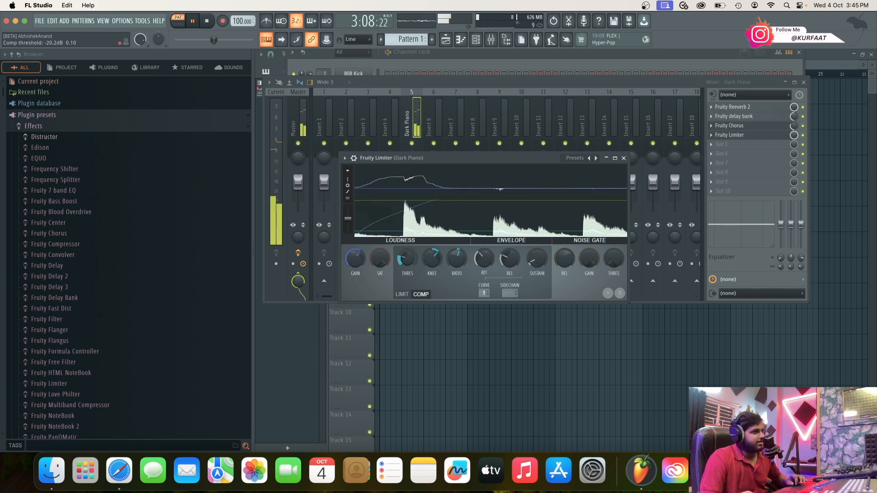
{"action": "left_click", "coordinate": [624, 158]}
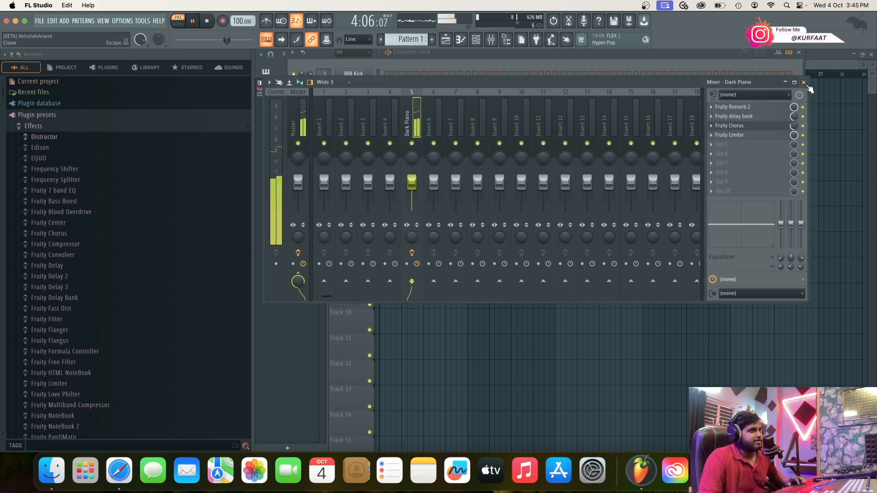
{"action": "left_click", "coordinate": [804, 83]}
{"action": "left_click", "coordinate": [815, 59]}
{"action": "key", "text": "space"}
Place Pattern 1 at bar 1 of playlist Track 1 and shorten the clip to four bars.
{"action": "scroll", "coordinate": [461, 163], "scroll_direction": "up", "scroll_amount": 2}
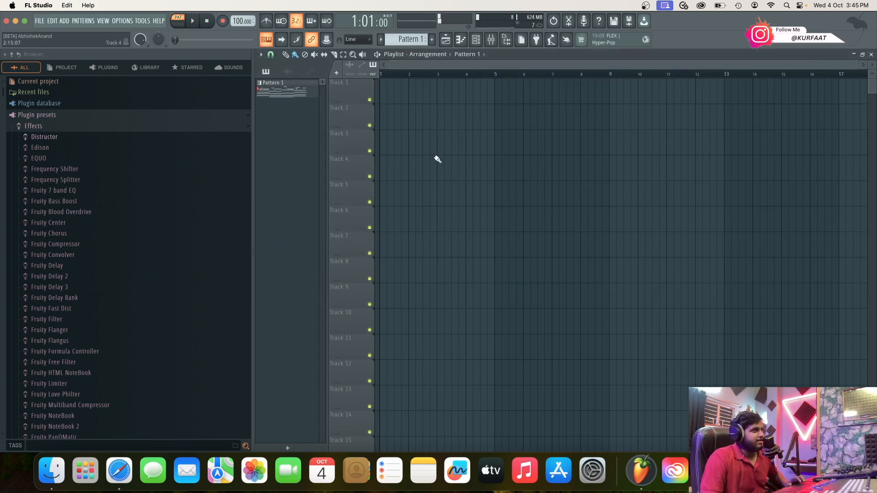
{"action": "left_click", "coordinate": [396, 97]}
{"action": "scroll", "coordinate": [522, 100], "scroll_direction": "up", "scroll_amount": 2}
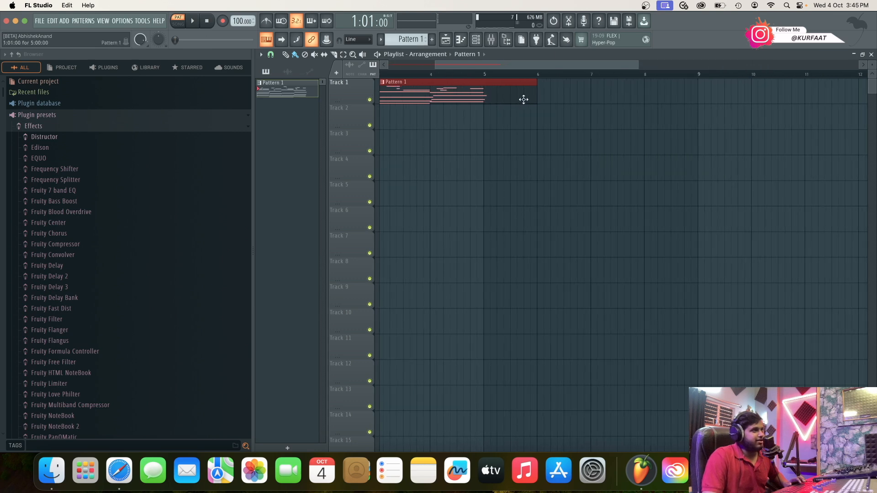
{"action": "left_click_drag", "start_coordinate": [537, 101], "coordinate": [480, 105]}
{"action": "scroll", "coordinate": [483, 105], "scroll_direction": "down", "scroll_amount": 3}
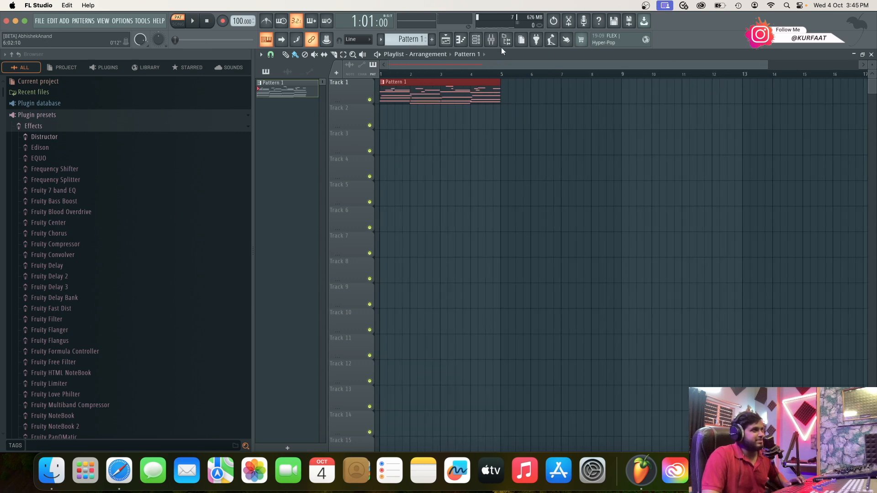
Clone the Dark Piano channel in the channel rack.
{"action": "left_click", "coordinate": [476, 40]}
{"action": "right_click", "coordinate": [354, 128]}
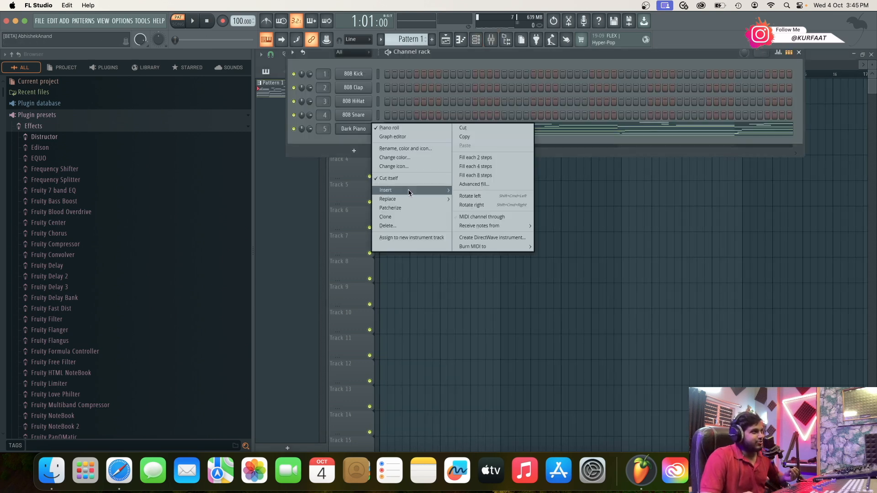
{"action": "left_click", "coordinate": [402, 212]}
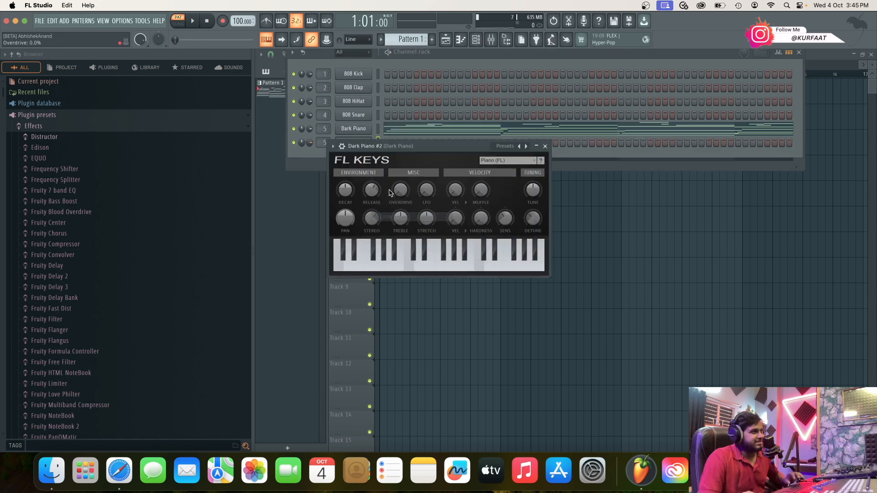
{"action": "left_click", "coordinate": [545, 147]}
Place one-step C5 notes on steps 3, 7, 11 and 15 of bar 1 in the cloned channel's piano roll.
{"action": "right_click", "coordinate": [365, 142]}
{"action": "left_click", "coordinate": [389, 145]}
{"action": "scroll", "coordinate": [313, 308], "scroll_direction": "down", "scroll_amount": 1}
{"action": "left_click", "coordinate": [297, 291]}
{"action": "scroll", "coordinate": [314, 298], "scroll_direction": "up", "scroll_amount": 2}
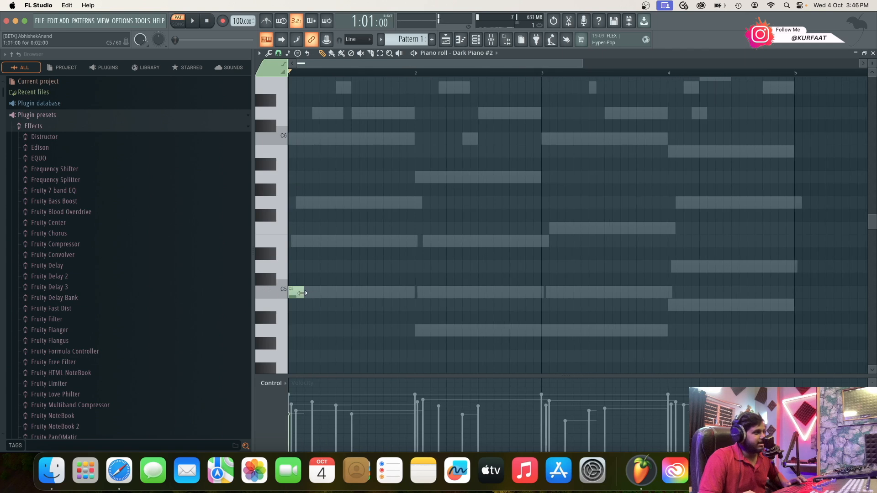
{"action": "left_click", "coordinate": [307, 293]}
{"action": "left_click", "coordinate": [338, 293]}
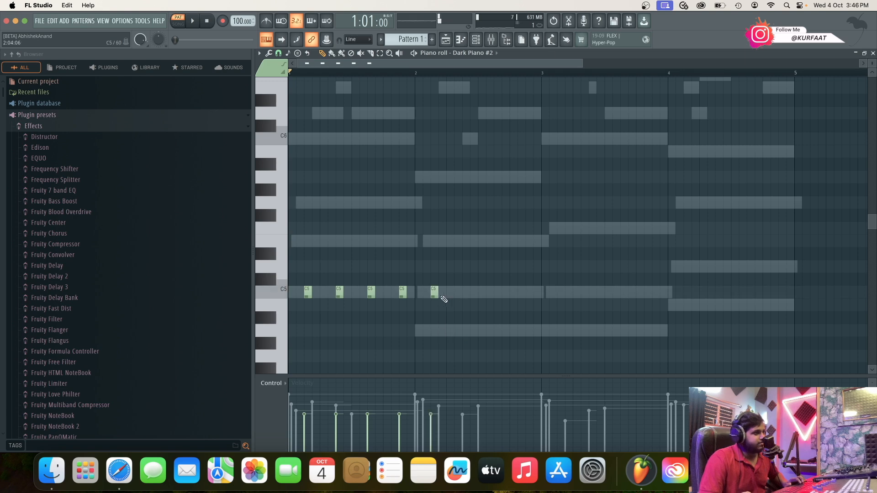
Place one-step A4 notes on steps 3, 7, 11 and 15 of bar 2.
{"action": "scroll", "coordinate": [436, 328], "scroll_direction": "up", "scroll_amount": 2}
{"action": "left_click", "coordinate": [437, 330]}
{"action": "left_click", "coordinate": [494, 331]}
{"action": "right_click", "coordinate": [565, 332]}
{"action": "left_click", "coordinate": [559, 333]}
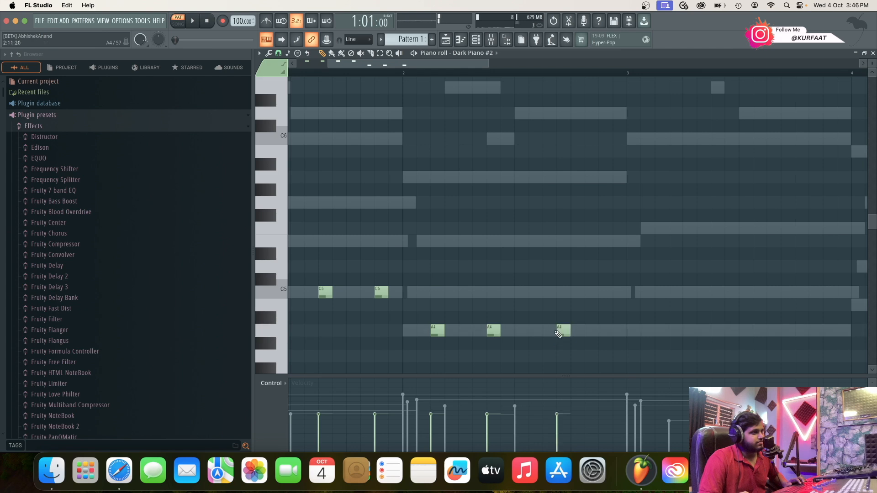
{"action": "right_click", "coordinate": [563, 332]}
{"action": "left_click", "coordinate": [546, 332]}
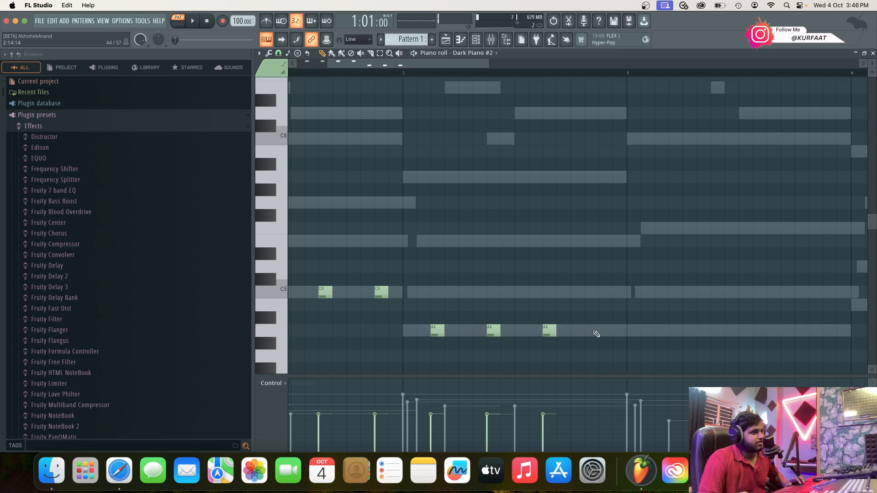
{"action": "left_click", "coordinate": [600, 331]}
Place one-step C5 notes on steps 3, 7, 11 and 15 of bar 3.
{"action": "scroll", "coordinate": [538, 334], "scroll_direction": "down", "scroll_amount": 2}
{"action": "scroll", "coordinate": [512, 334], "scroll_direction": "up", "scroll_amount": 2}
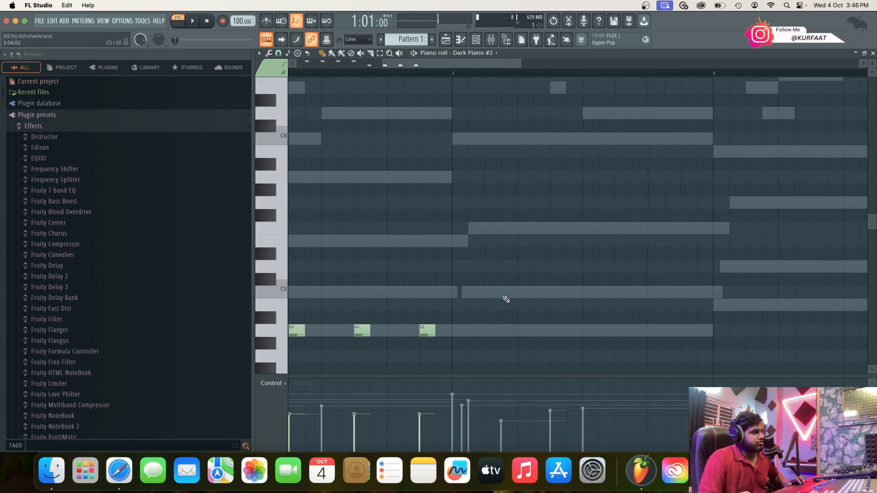
{"action": "left_click", "coordinate": [493, 293]}
{"action": "left_click", "coordinate": [558, 293]}
{"action": "left_click", "coordinate": [623, 292]}
{"action": "left_click", "coordinate": [681, 293]}
Place one-step B4 notes on steps 3, 7, 11 and 15 of bar 4.
{"action": "scroll", "coordinate": [681, 296], "scroll_direction": "down", "scroll_amount": 2}
{"action": "left_click", "coordinate": [642, 305]}
{"action": "left_click", "coordinate": [673, 305]}
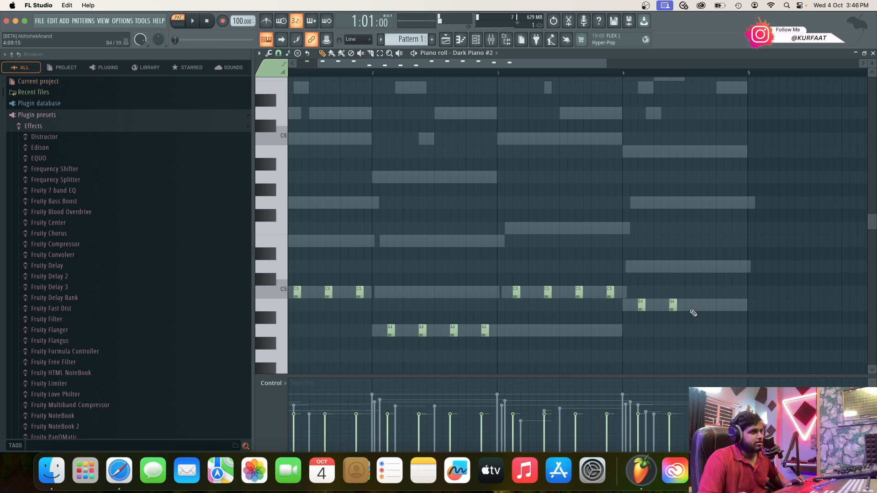
{"action": "left_click", "coordinate": [704, 307]}
{"action": "left_click", "coordinate": [735, 306]}
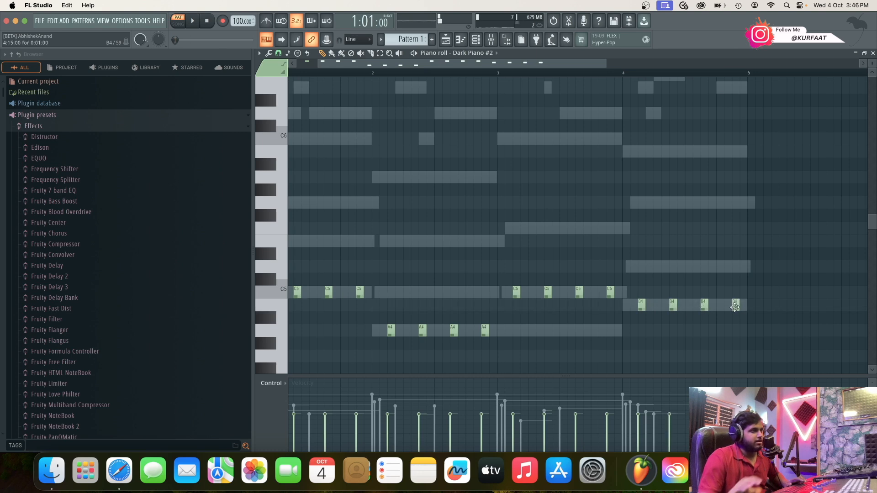
Transpose all the off-beat notes in the cloned channel up two octaves and play the pattern back.
{"action": "key", "text": "ctrl+a"}
{"action": "key", "text": "ctrl+Up"}
{"action": "key", "text": "ctrl+Up"}
{"action": "key", "text": "space"}
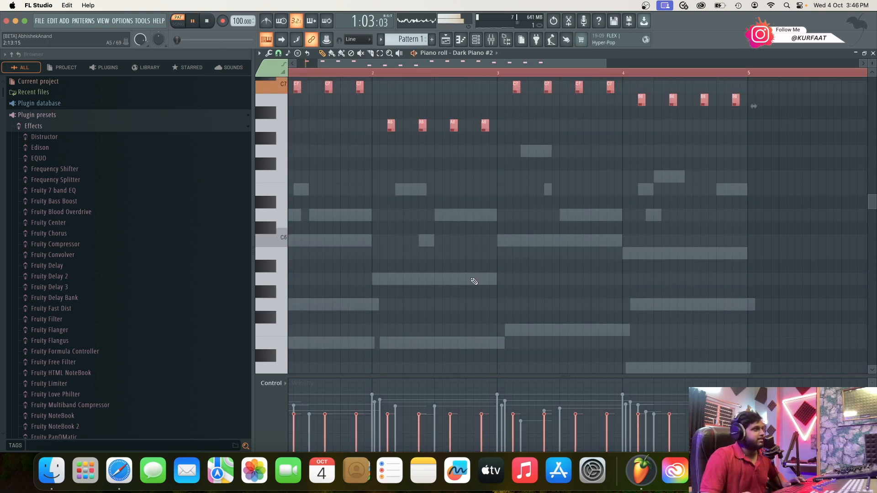
{"action": "scroll", "coordinate": [496, 237], "scroll_direction": "down", "scroll_amount": 3}
{"action": "key", "text": "space"}
{"action": "scroll", "coordinate": [335, 143], "scroll_direction": "up", "scroll_amount": 3}
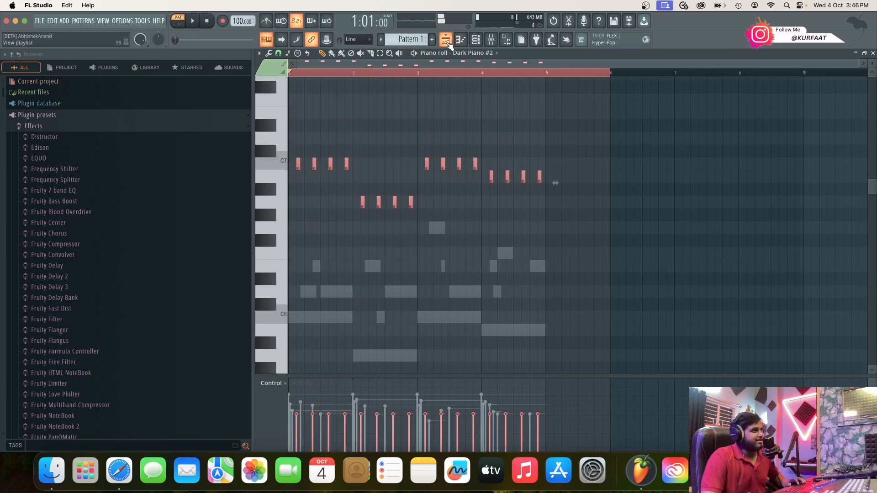
Cut the off-beat notes from Pattern 1, paste them into the same channel in Pattern 2, and play it.
{"action": "key", "text": "super+x"}
{"action": "scroll", "coordinate": [392, 39], "scroll_direction": "down", "scroll_amount": 1}
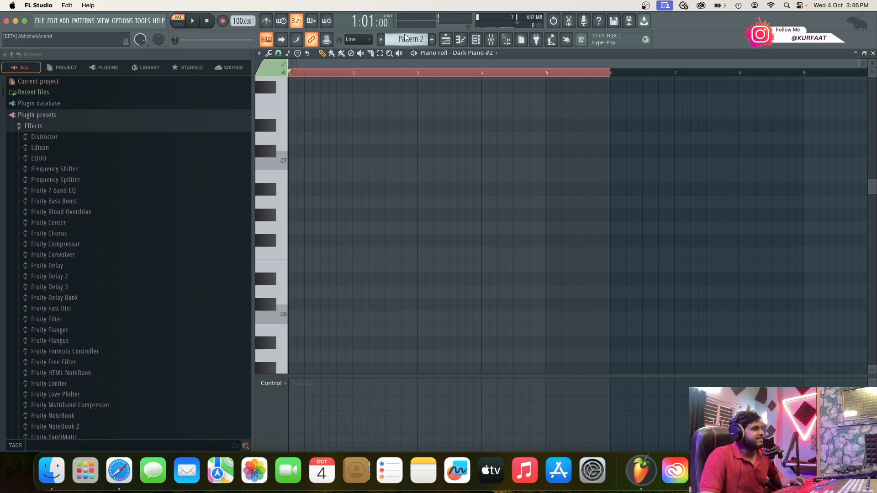
{"action": "key", "text": "super+v"}
{"action": "key", "text": "space"}
{"action": "scroll", "coordinate": [320, 150], "scroll_direction": "up", "scroll_amount": 4}
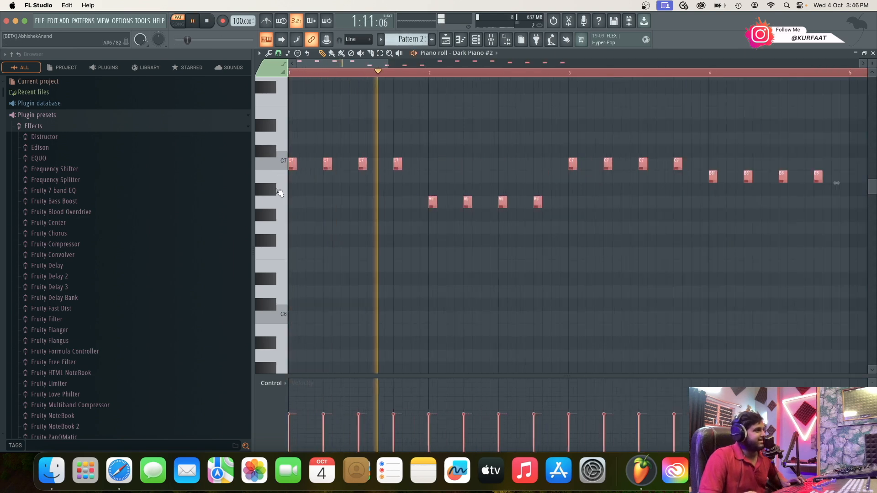
Shift all the pasted notes two steps later so the first falls on step 3 of bar 1, and play the pattern.
{"action": "key", "text": "space"}
{"action": "left_click_drag", "start_coordinate": [330, 169], "coordinate": [353, 172]}
{"action": "key", "text": "space"}
{"action": "scroll", "coordinate": [354, 182], "scroll_direction": "down", "scroll_amount": 4}
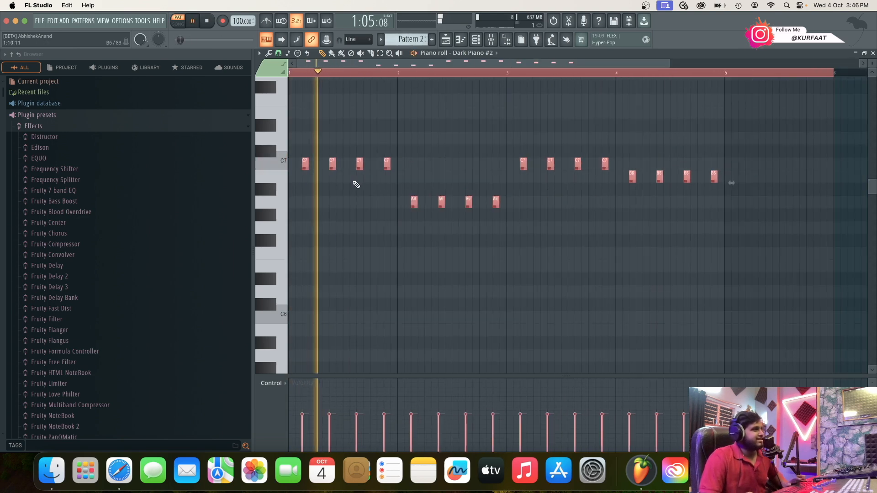
{"action": "key", "text": "space"}
Place Pattern 2 at bar 1 on Track 2 of the playlist, beneath Pattern 1, and play the arrangement in song mode.
{"action": "left_click", "coordinate": [446, 39]}
{"action": "left_click", "coordinate": [385, 119]}
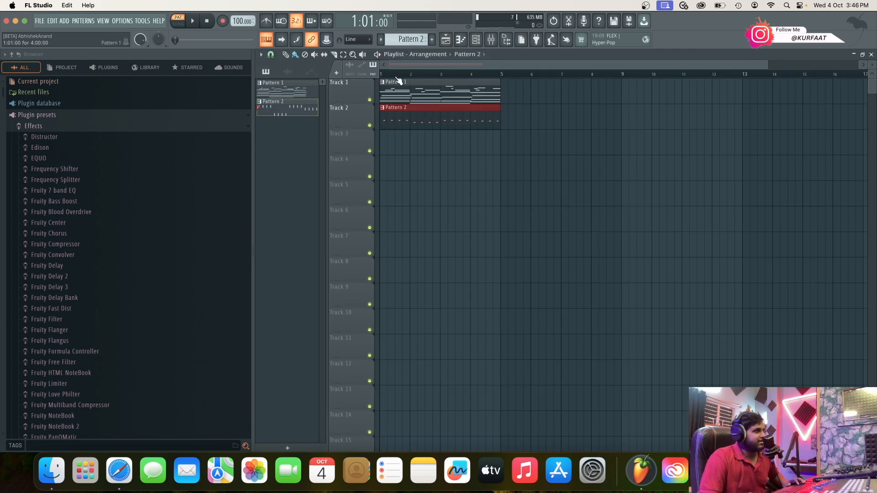
{"action": "key", "text": "space"}
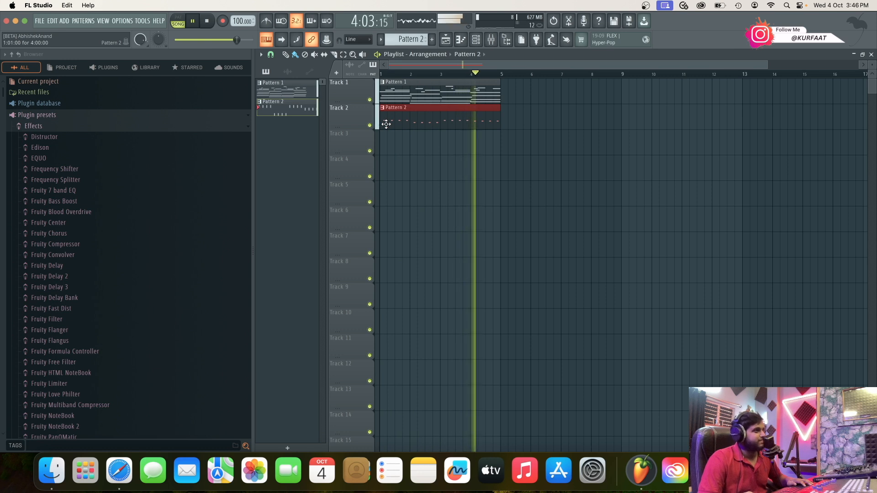
{"action": "key", "text": "space"}
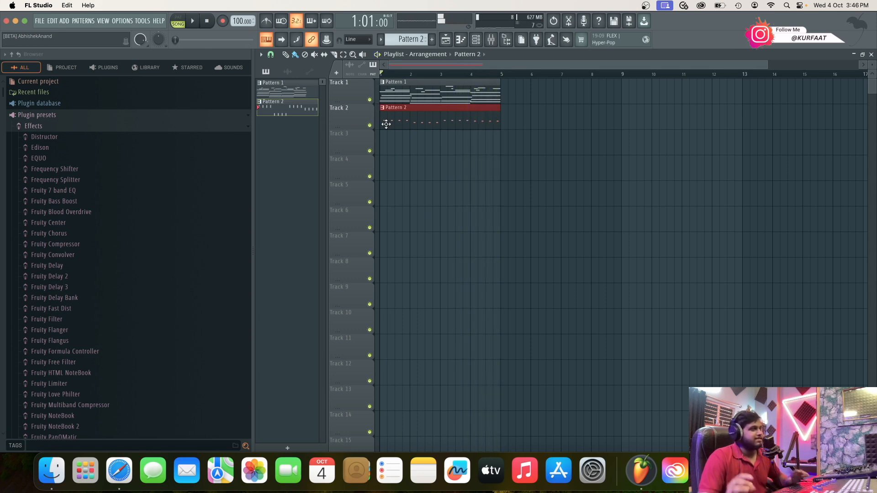